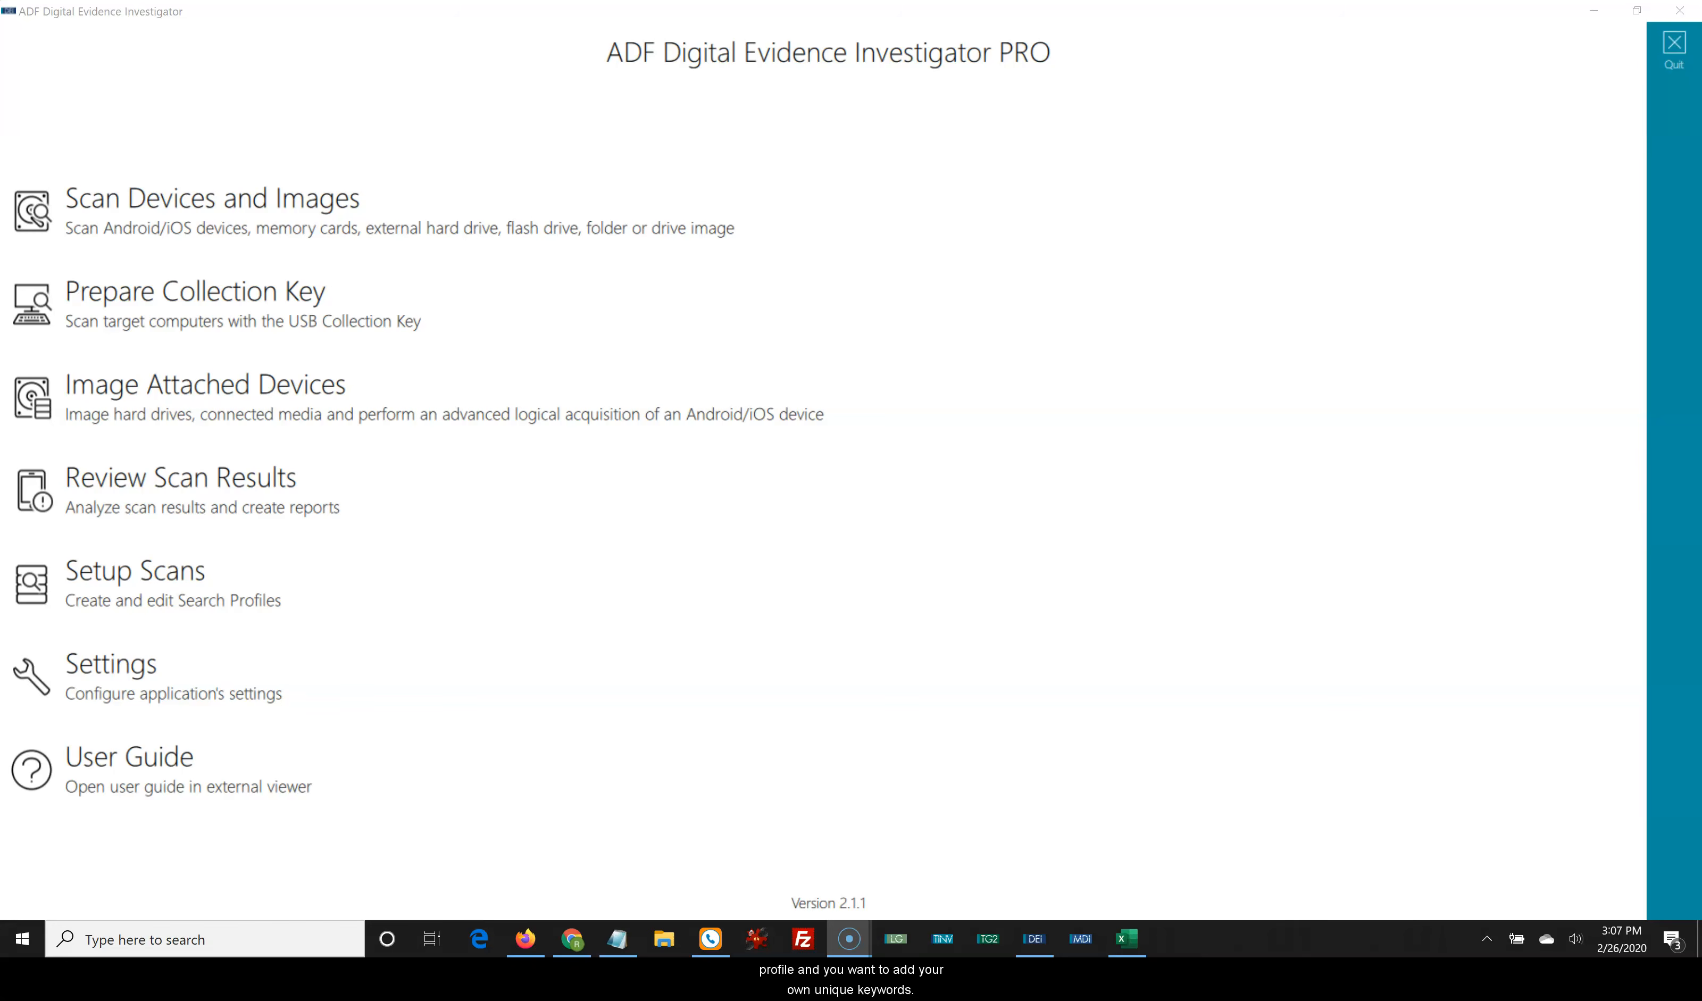
Open the scan setup and copy the "Intermediate - General Profiling" search profile
click(690, 591)
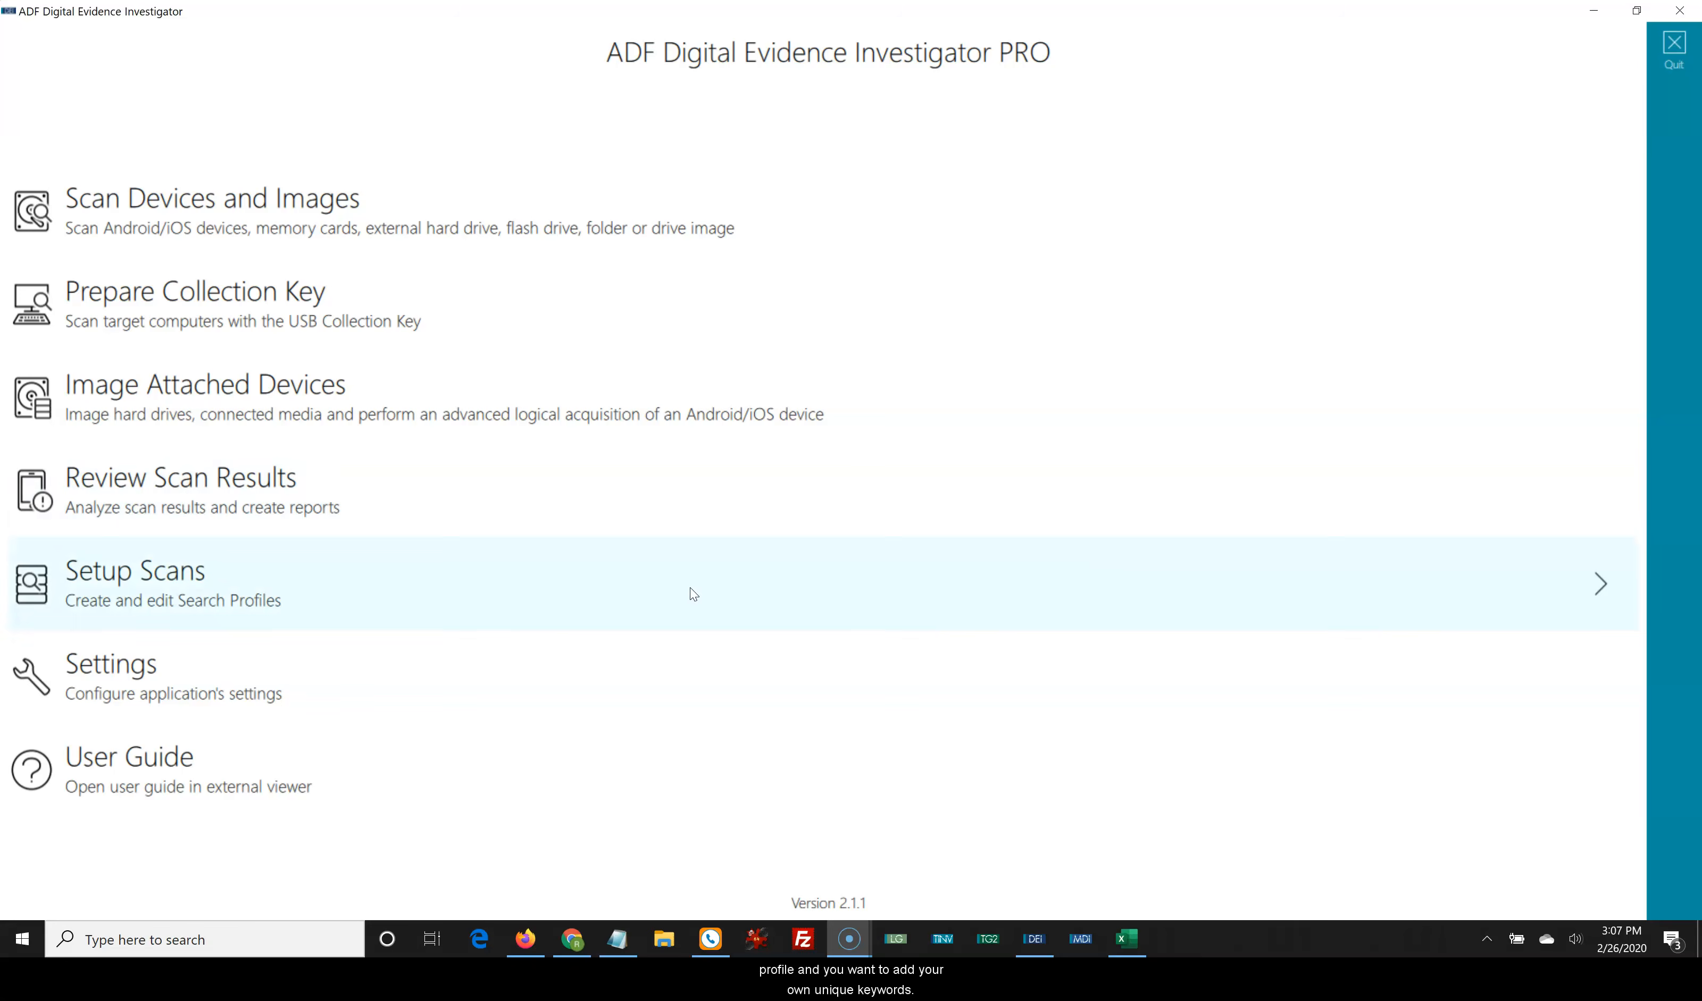
scroll(693, 592, down, 3)
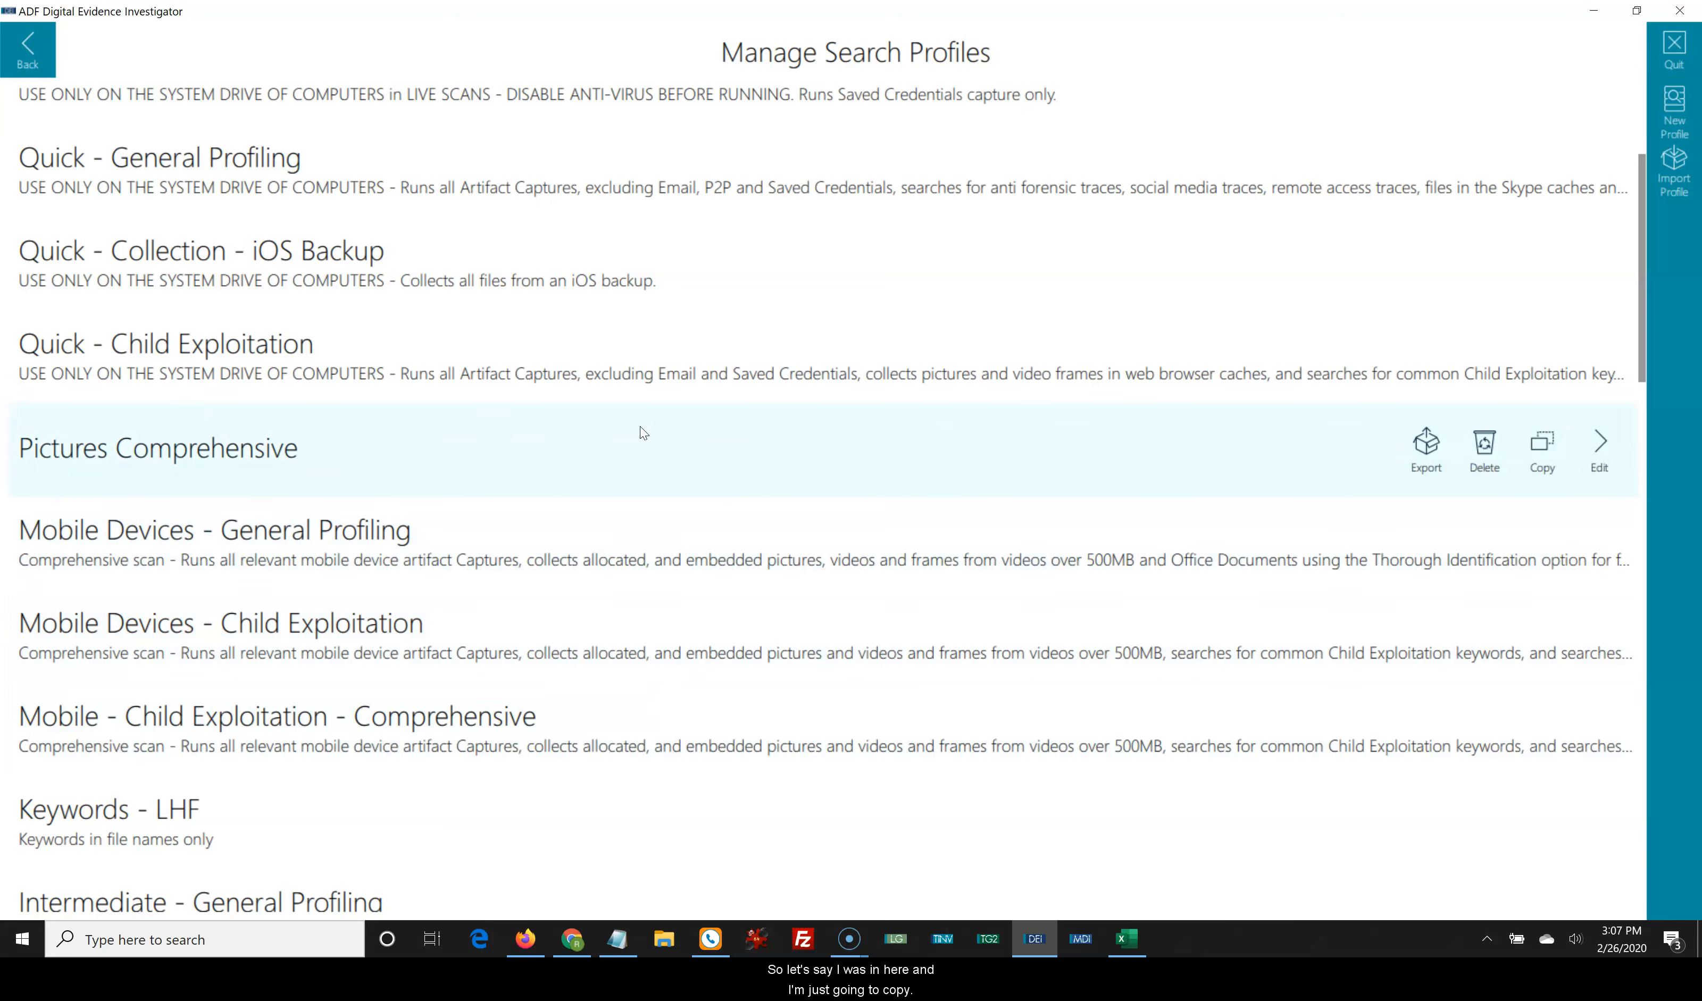
scroll(635, 572, down, 4)
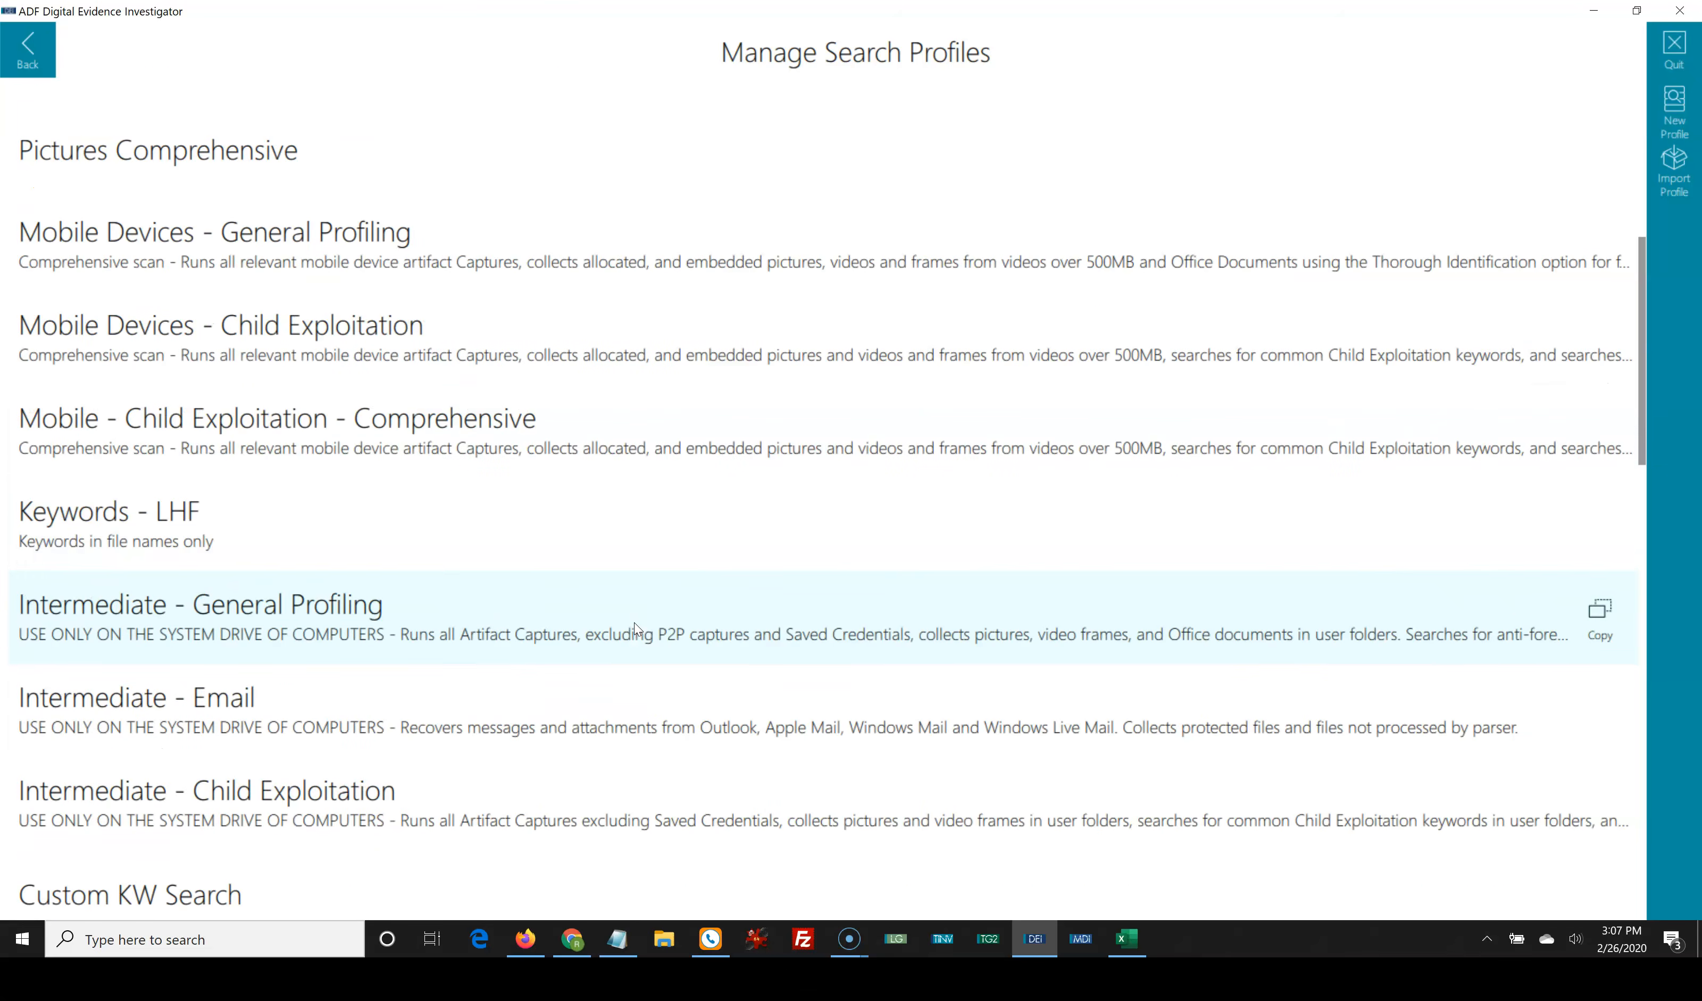
click(1599, 609)
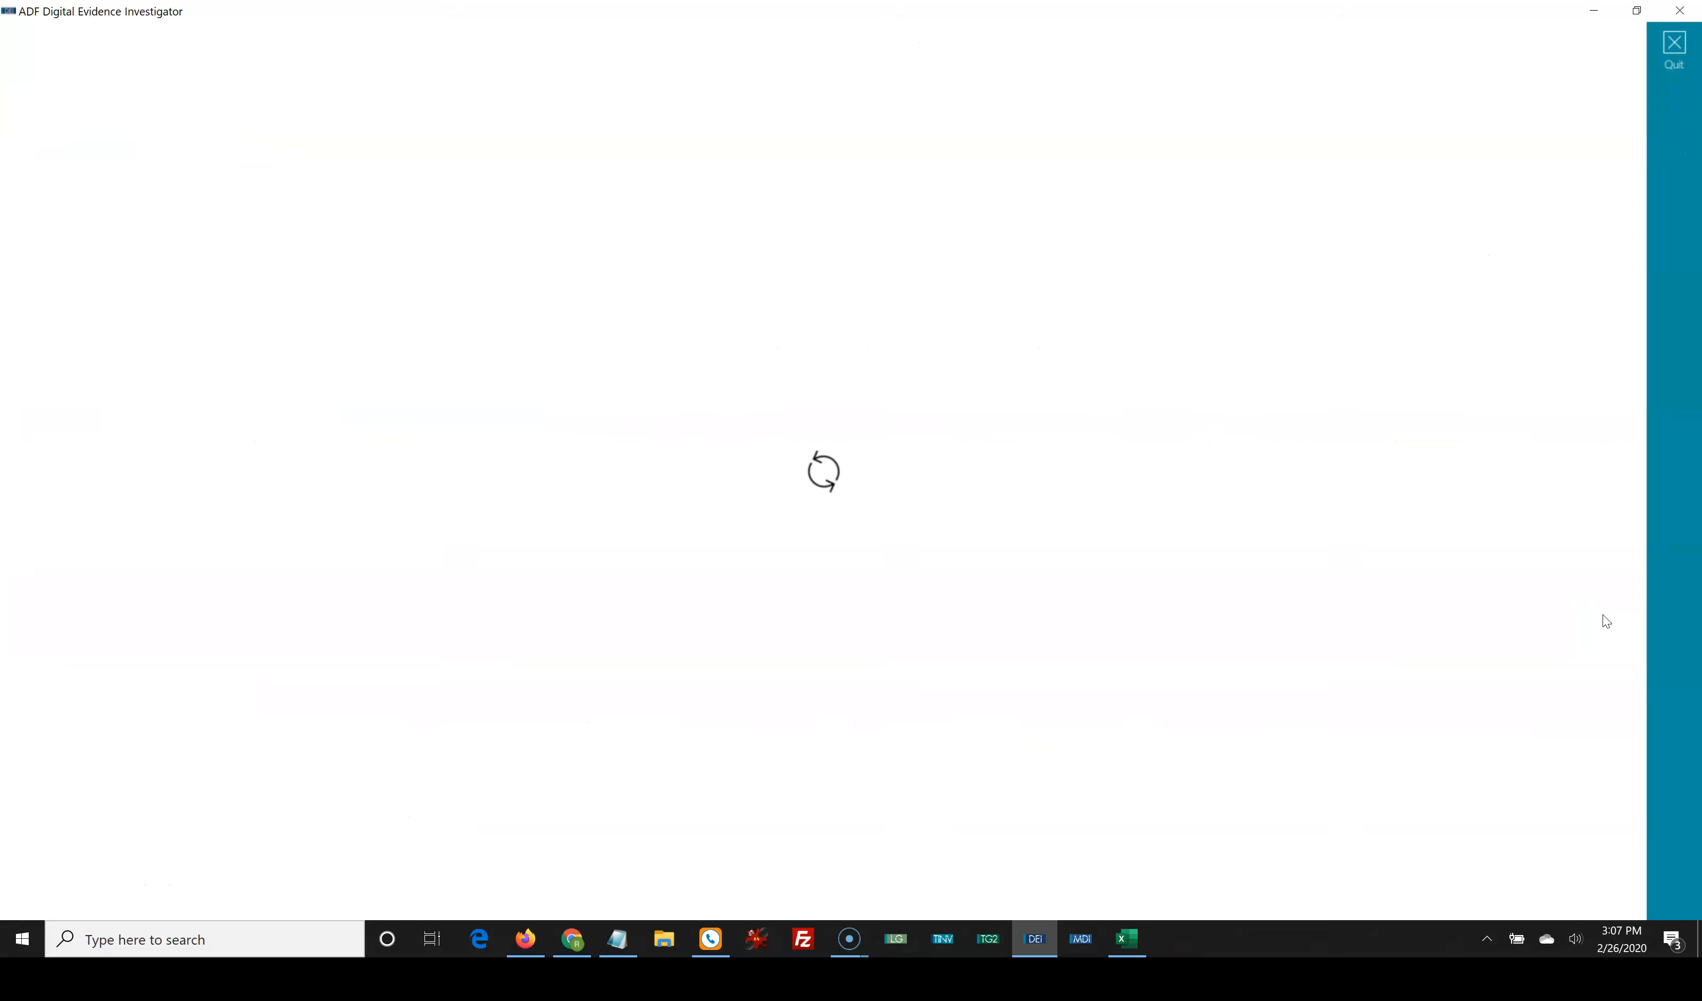
Create a new capture for the copied profile that searches files for keywords
click(558, 512)
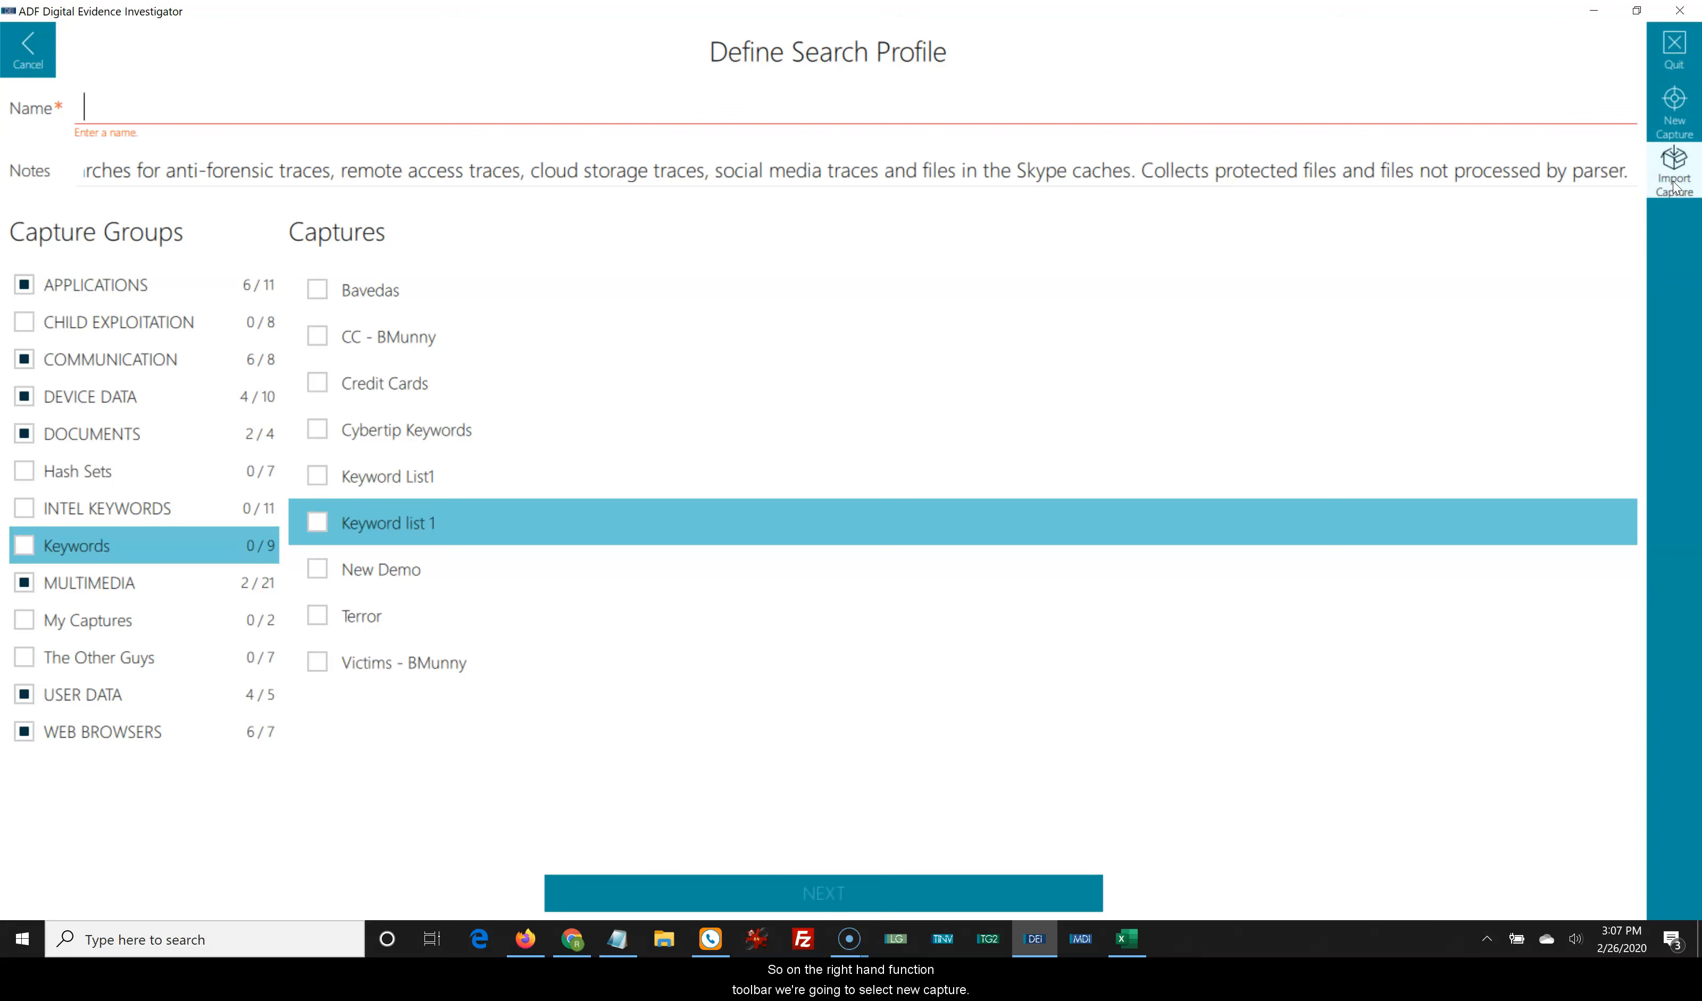
click(1685, 133)
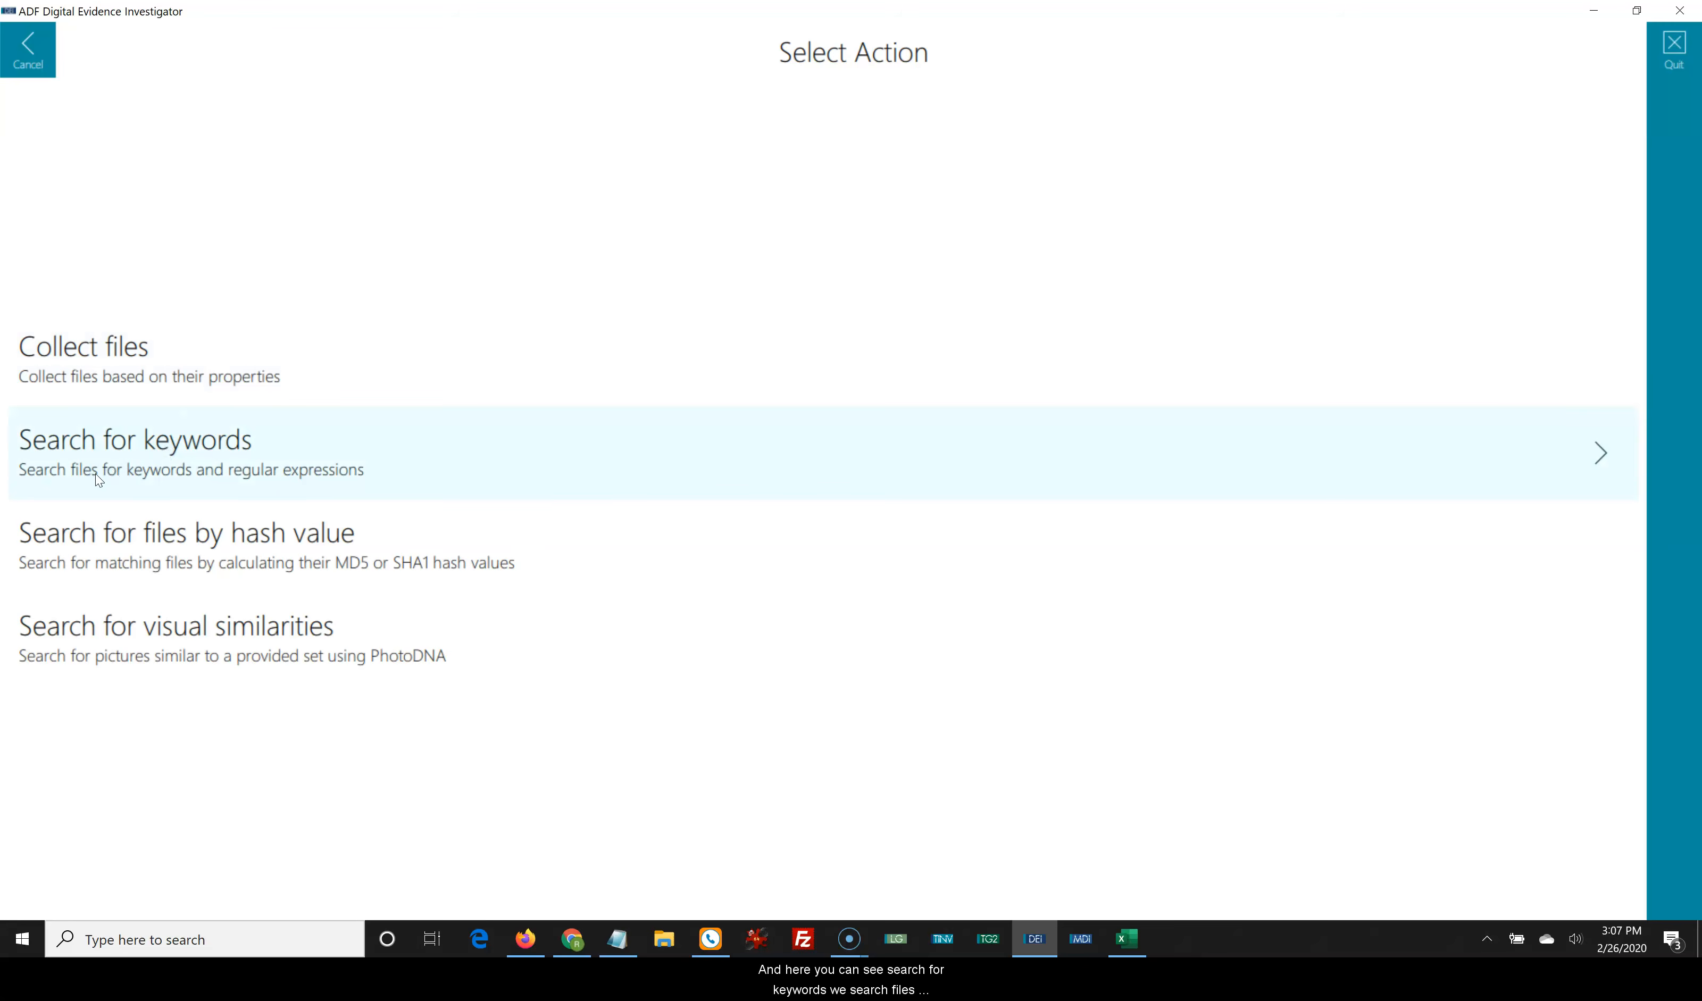
click(271, 477)
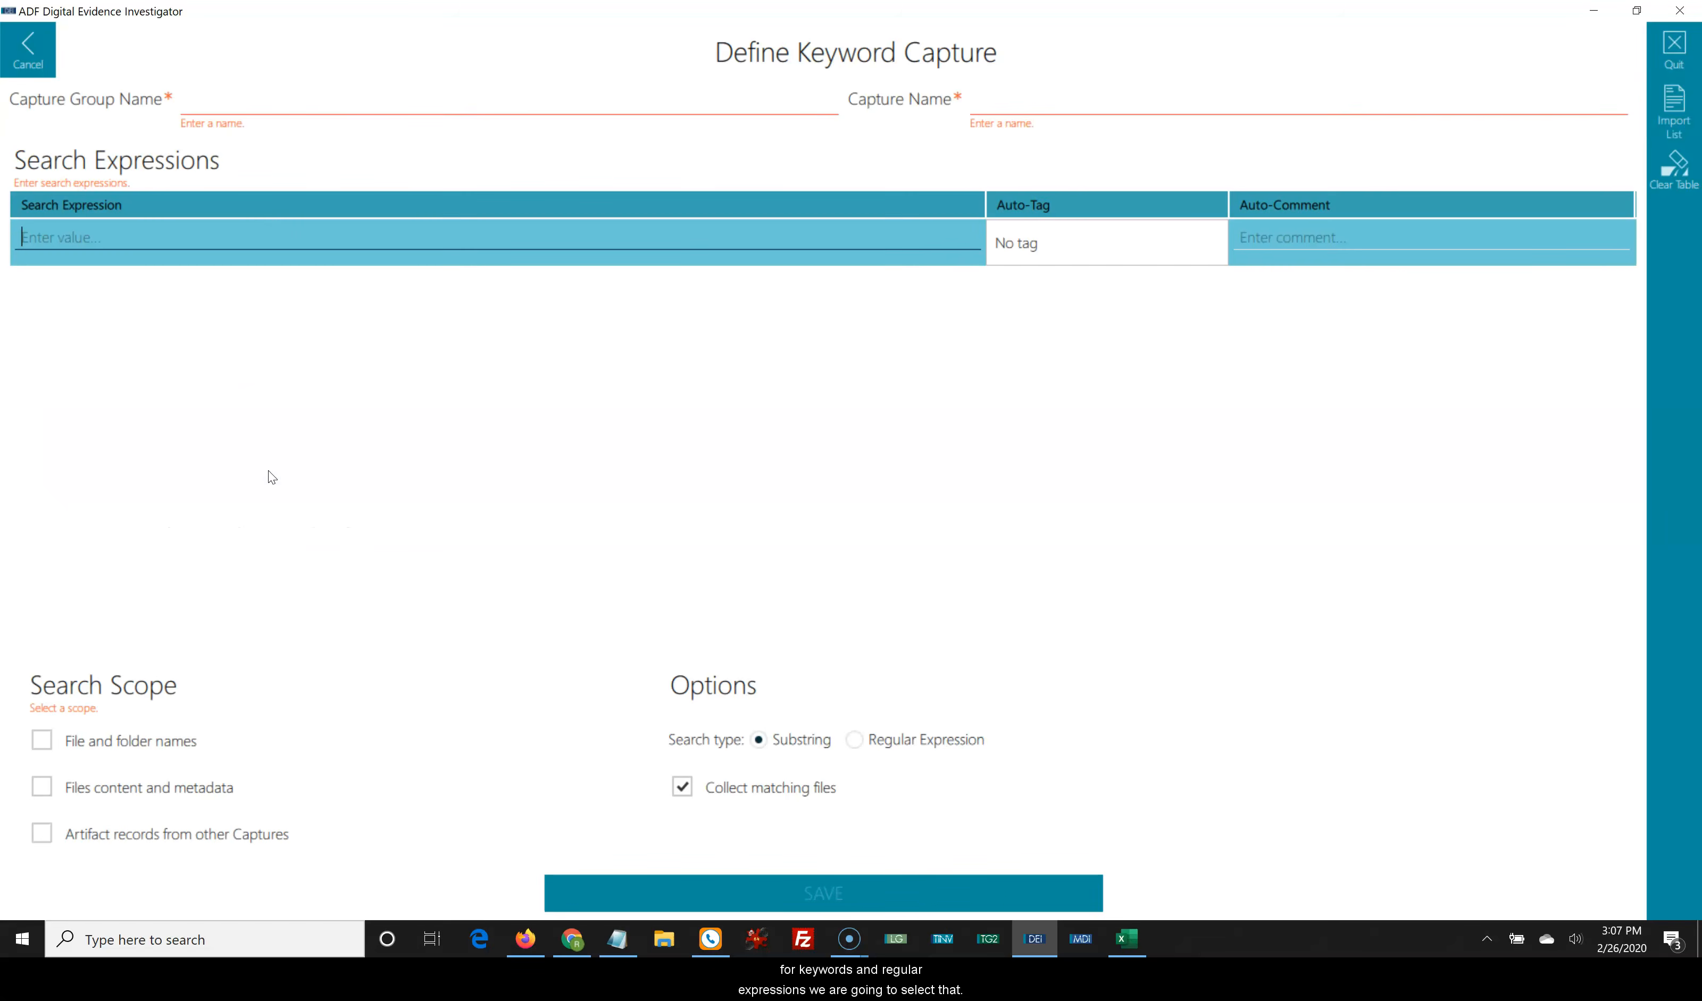
Set the capture group name of the new keyword capture to Keywords
click(342, 99)
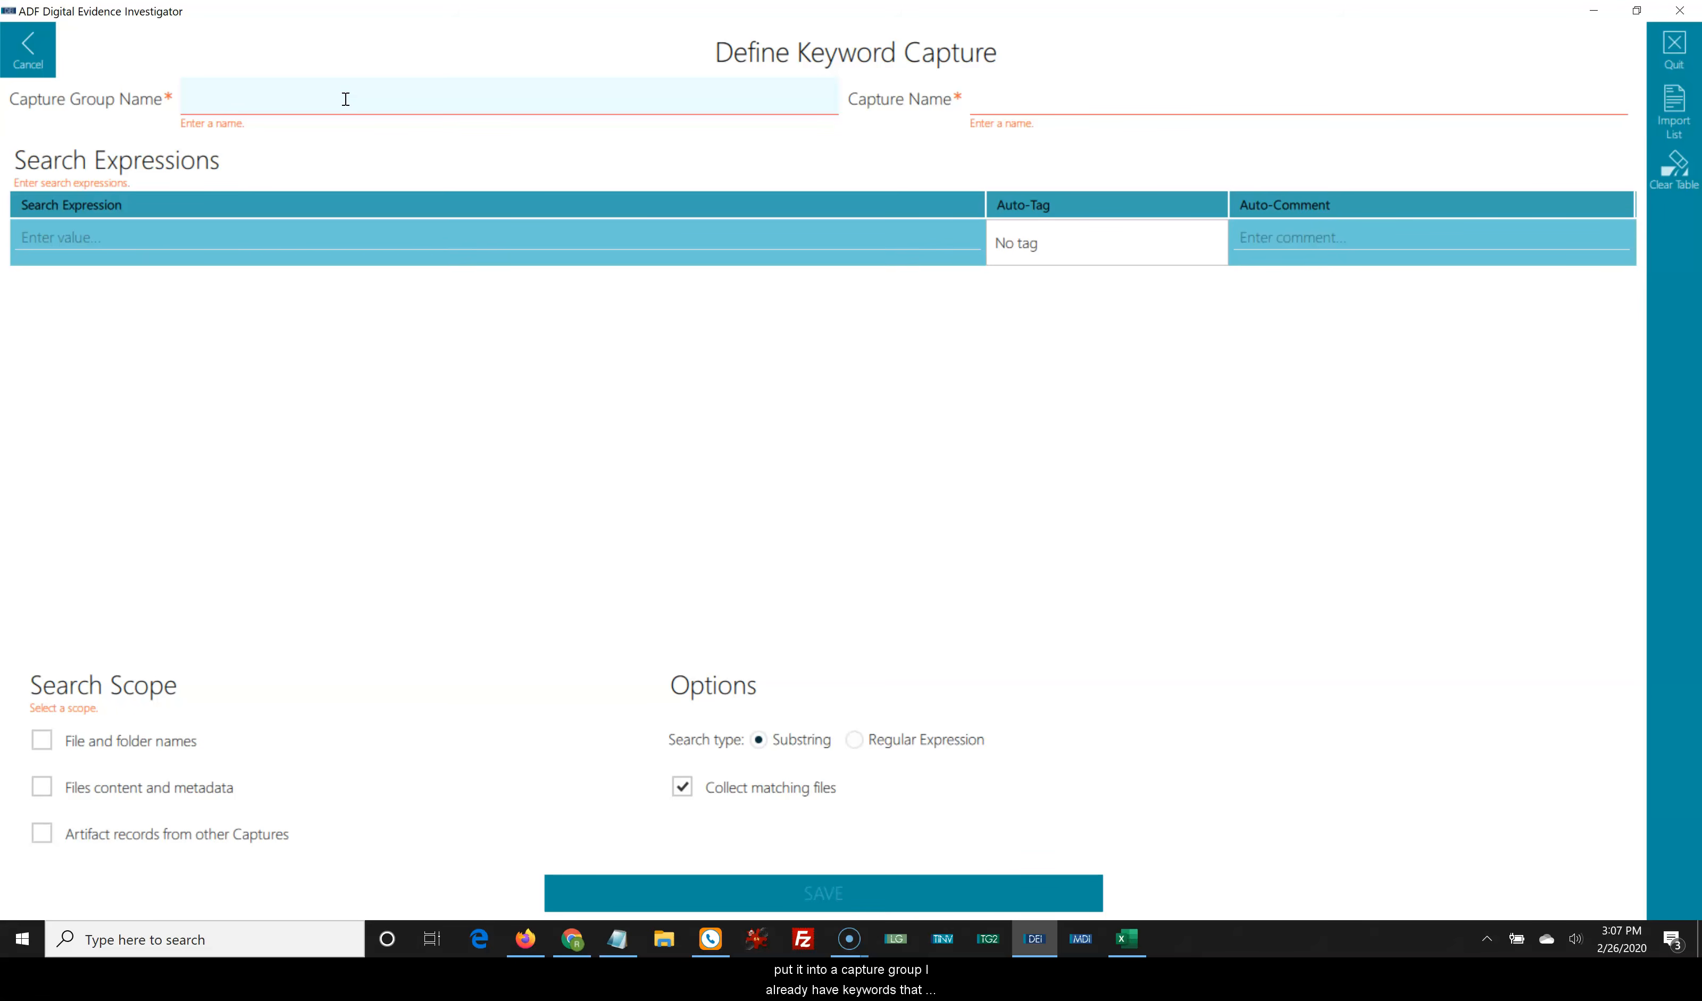
text(Keywords)
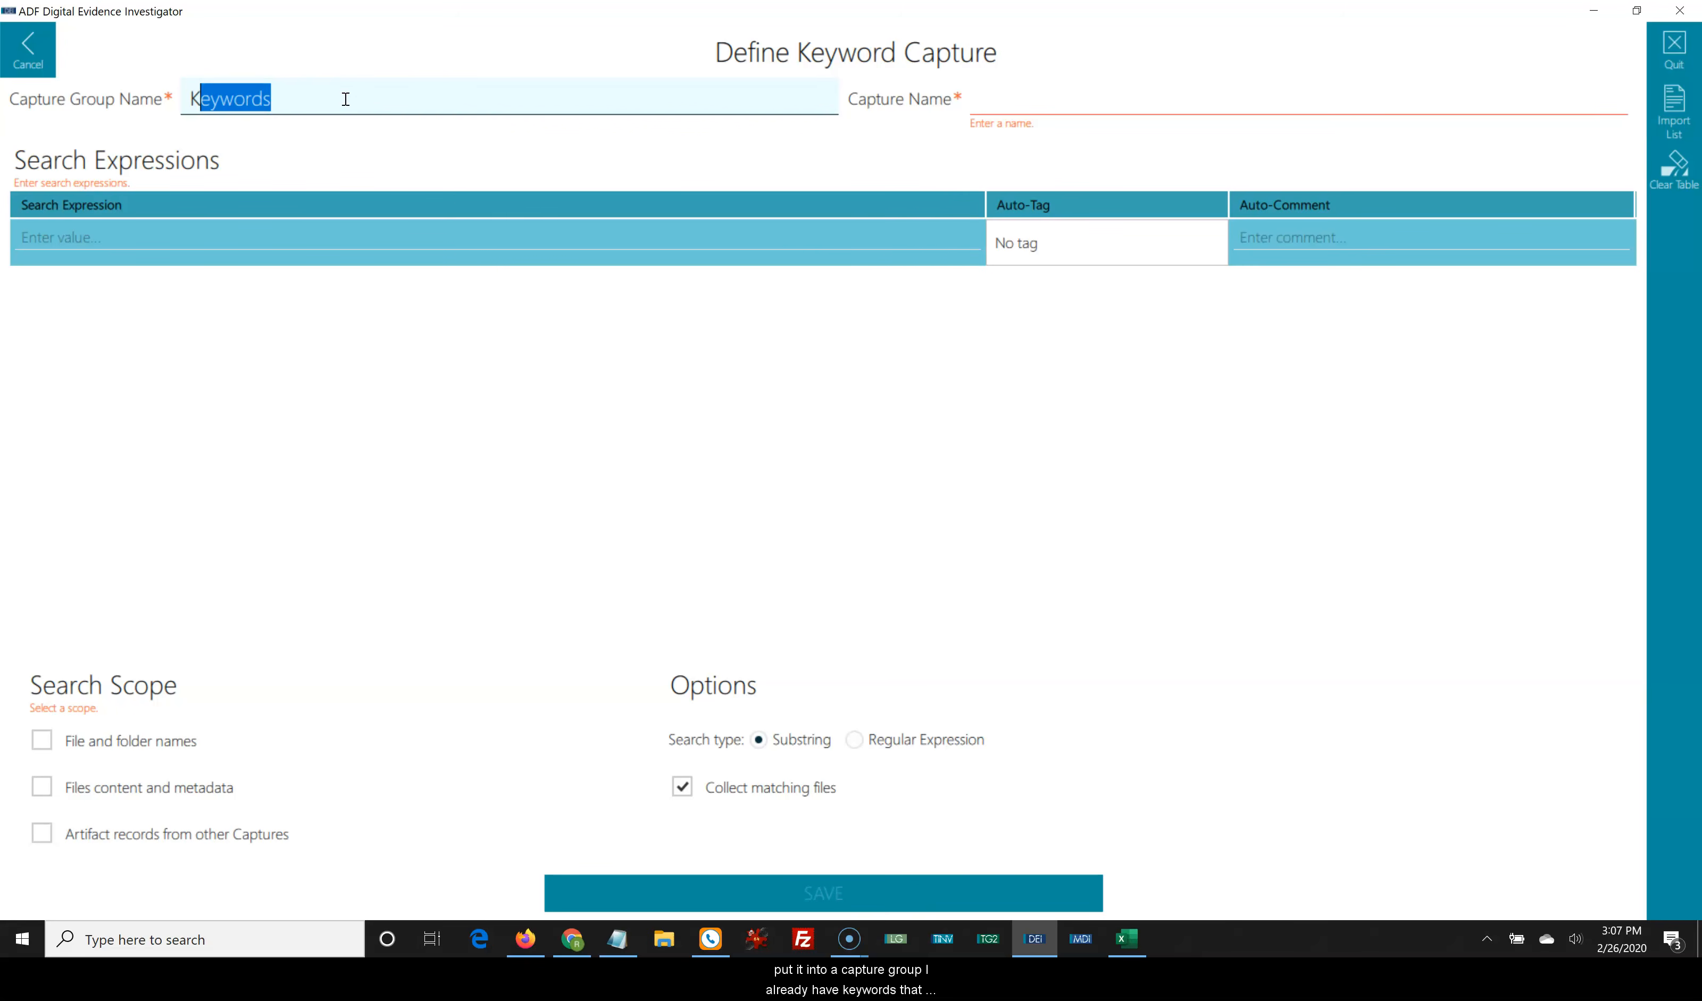
key(Tab)
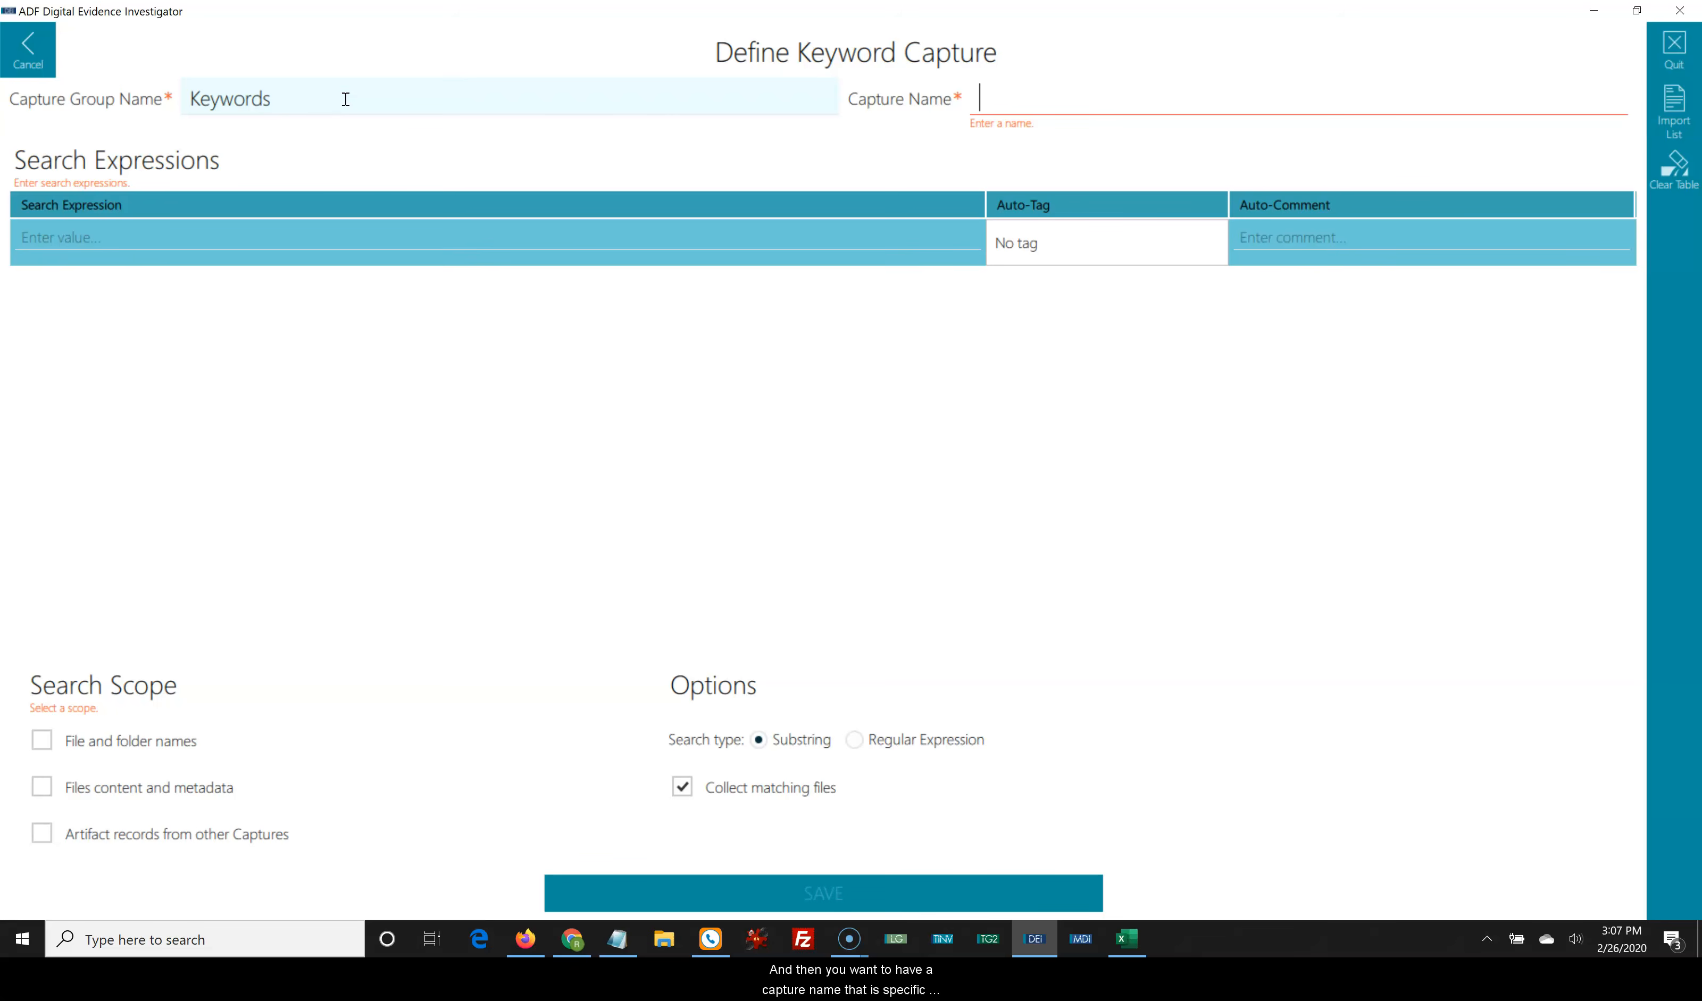
Name the keyword capture "Cybertip 123456"
text(T)
key(BackSpace)
text(C)
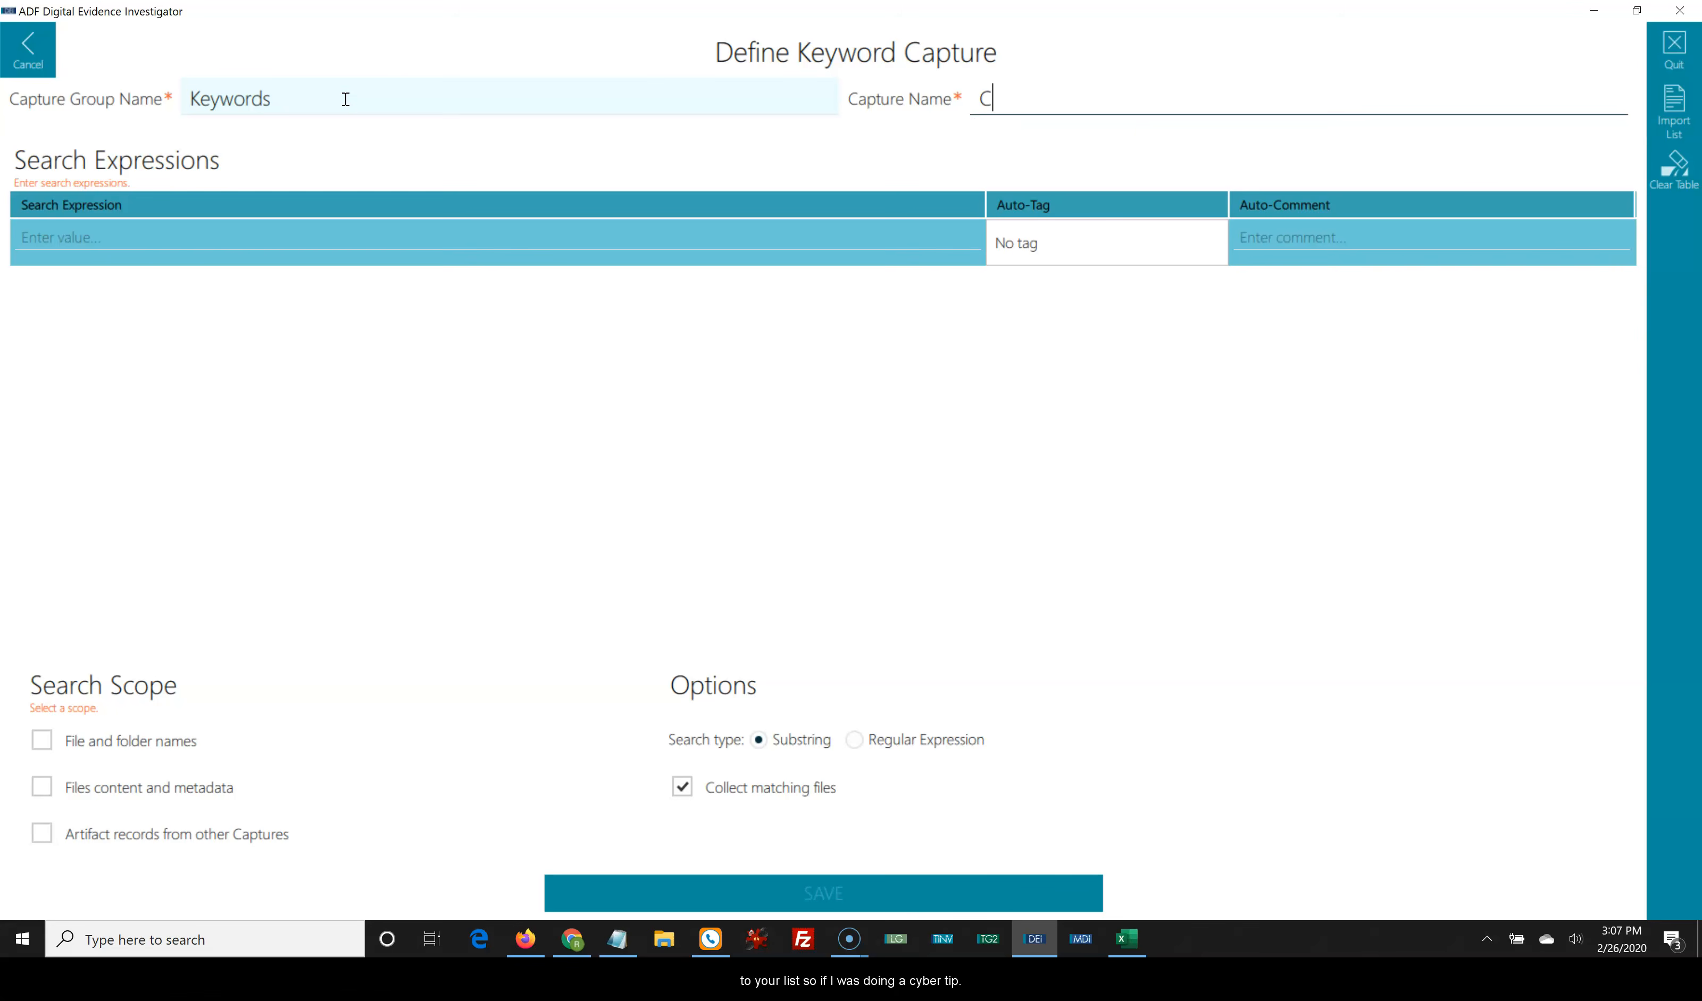
text(ybertip)
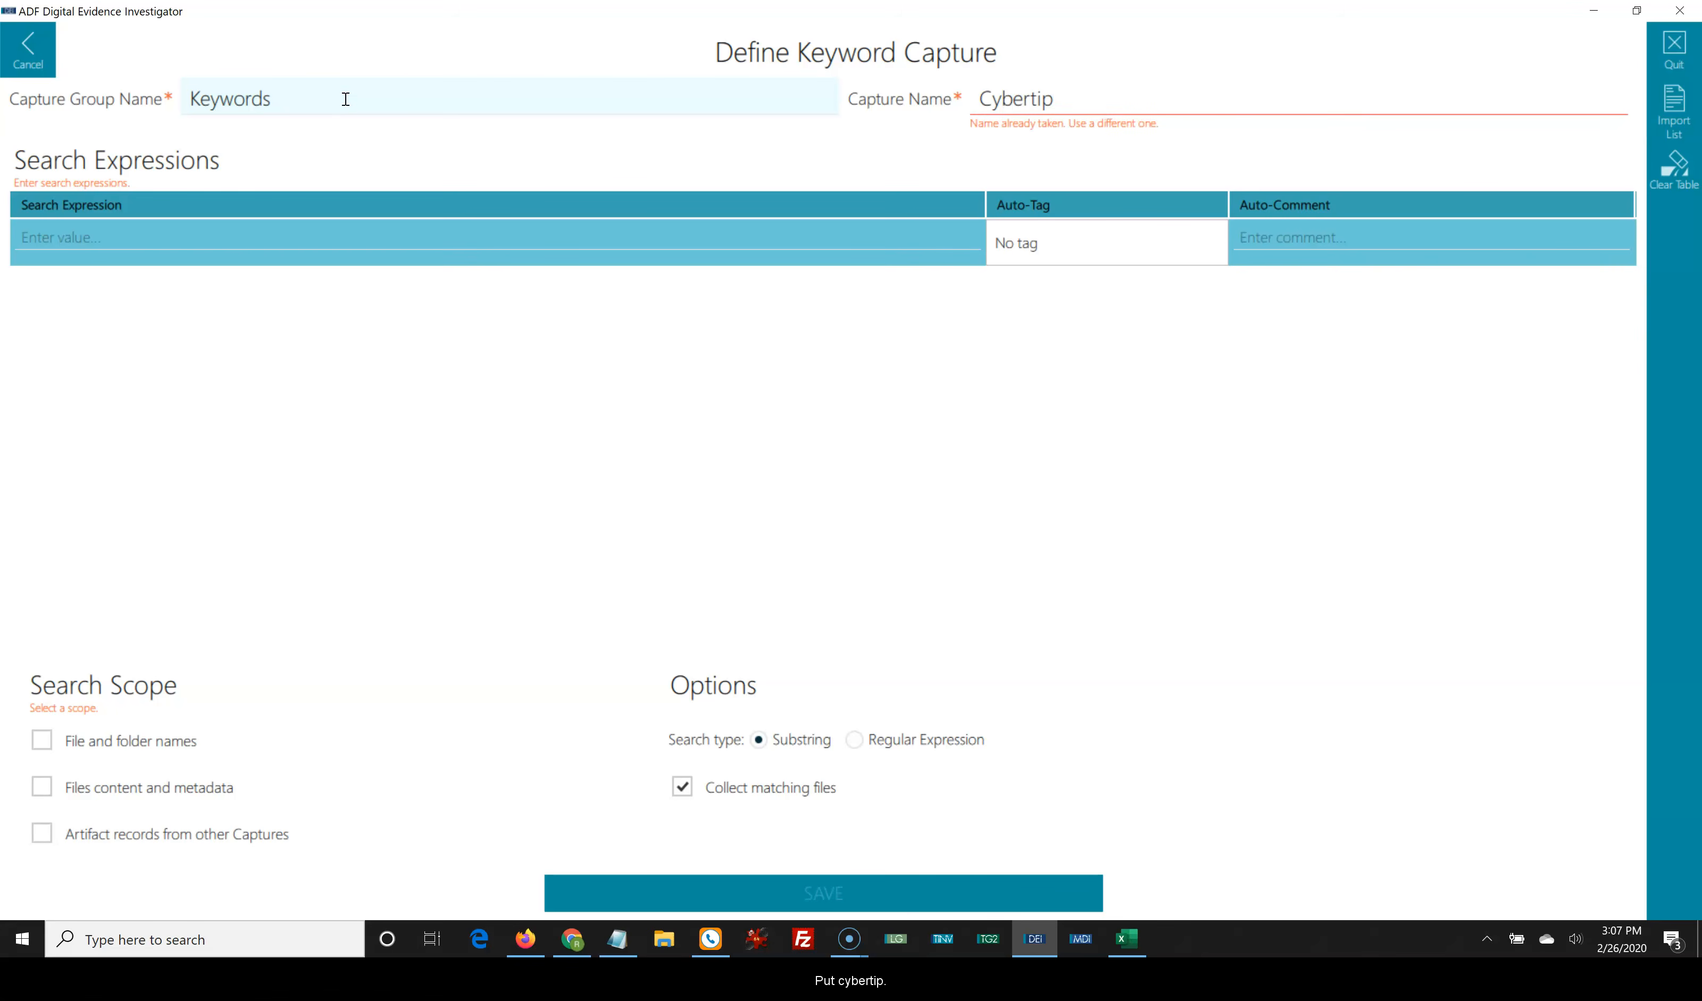
text( 12)
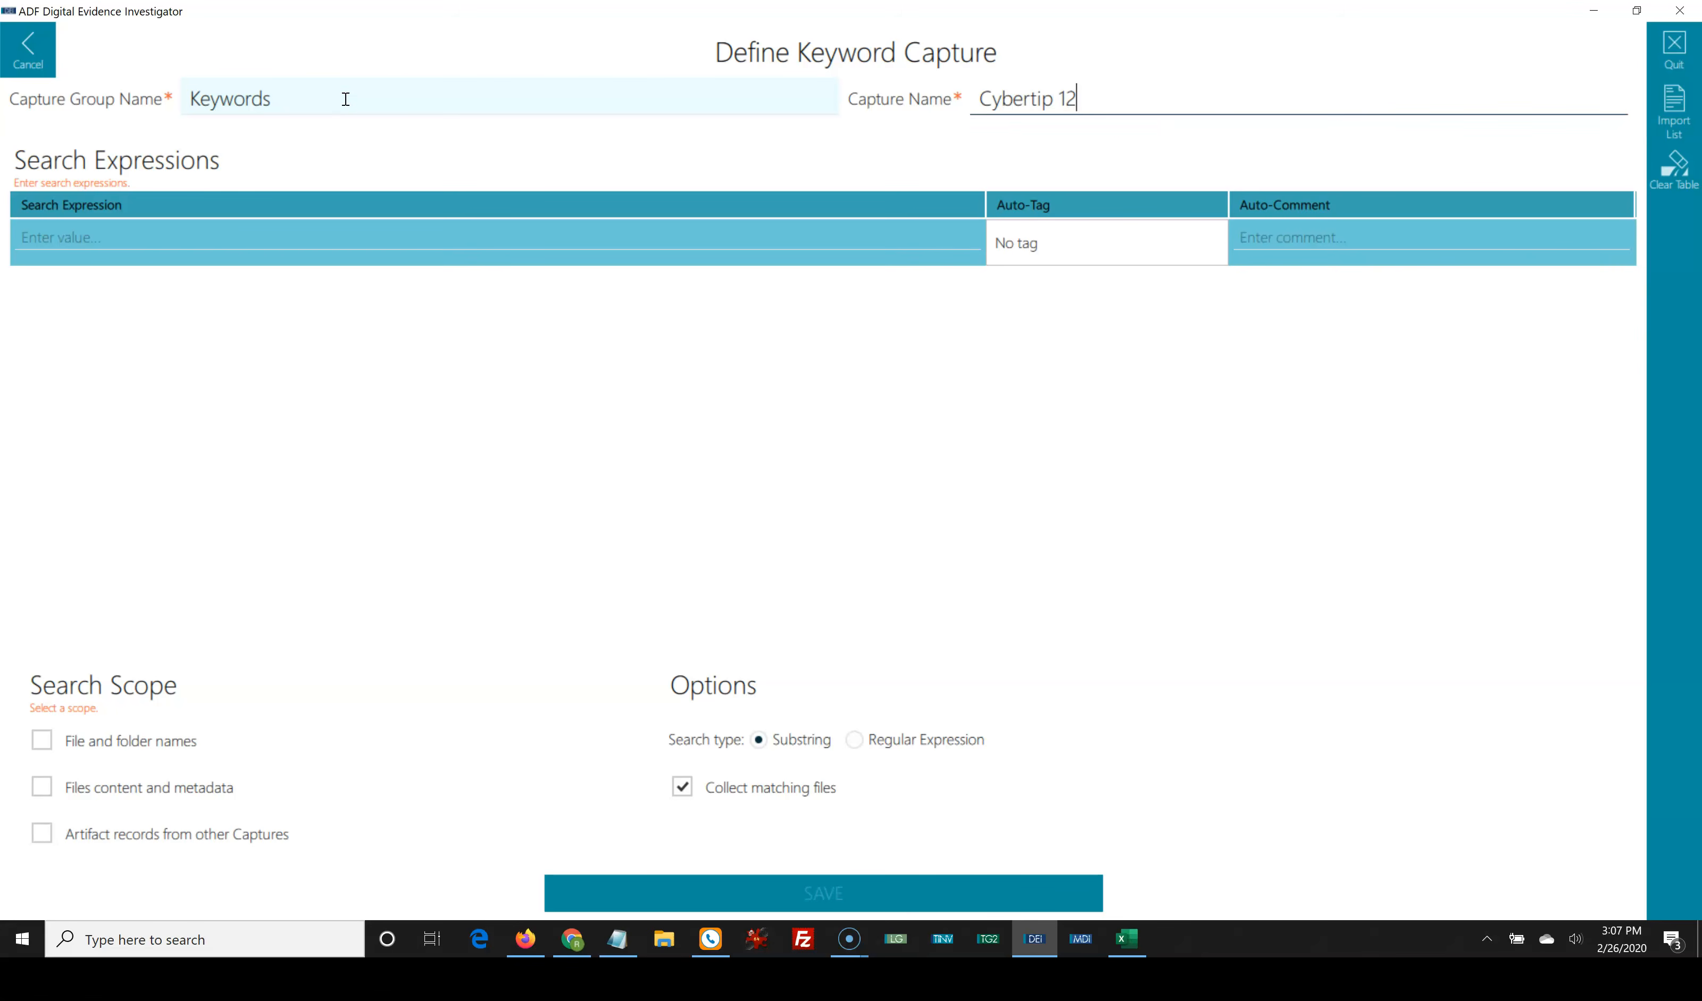
text(3456)
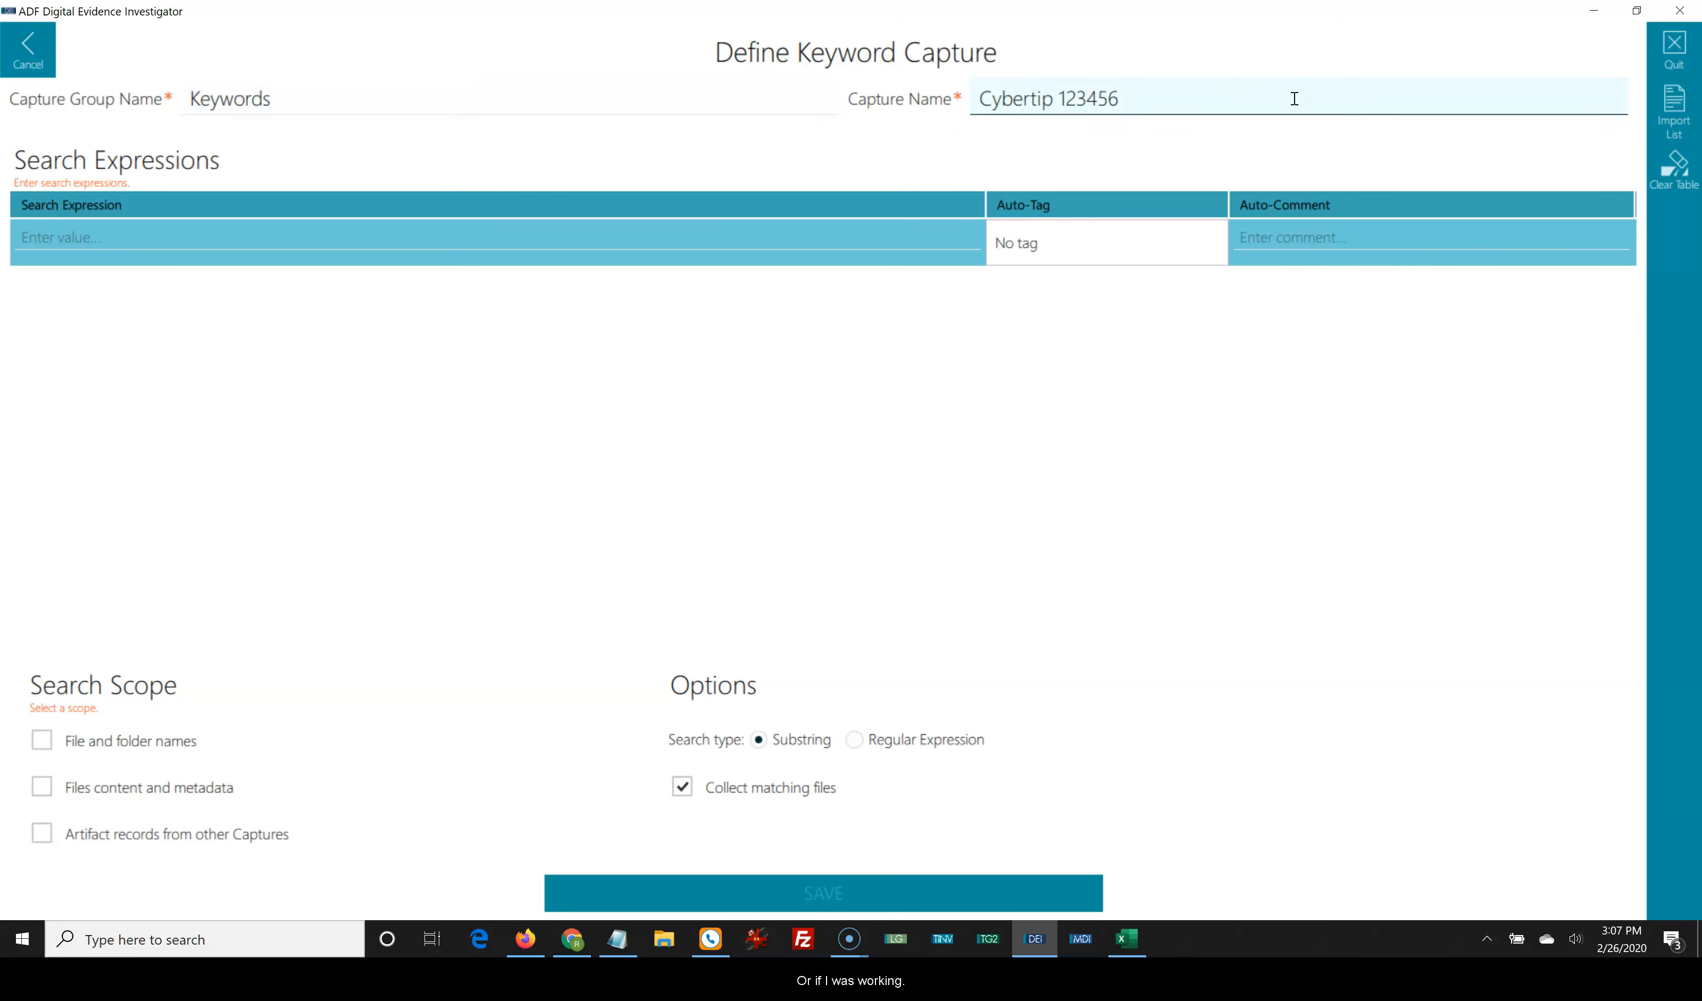
Replace the capture name with the case surname followed by "Fraud case"
drag(1194, 96, 982, 113)
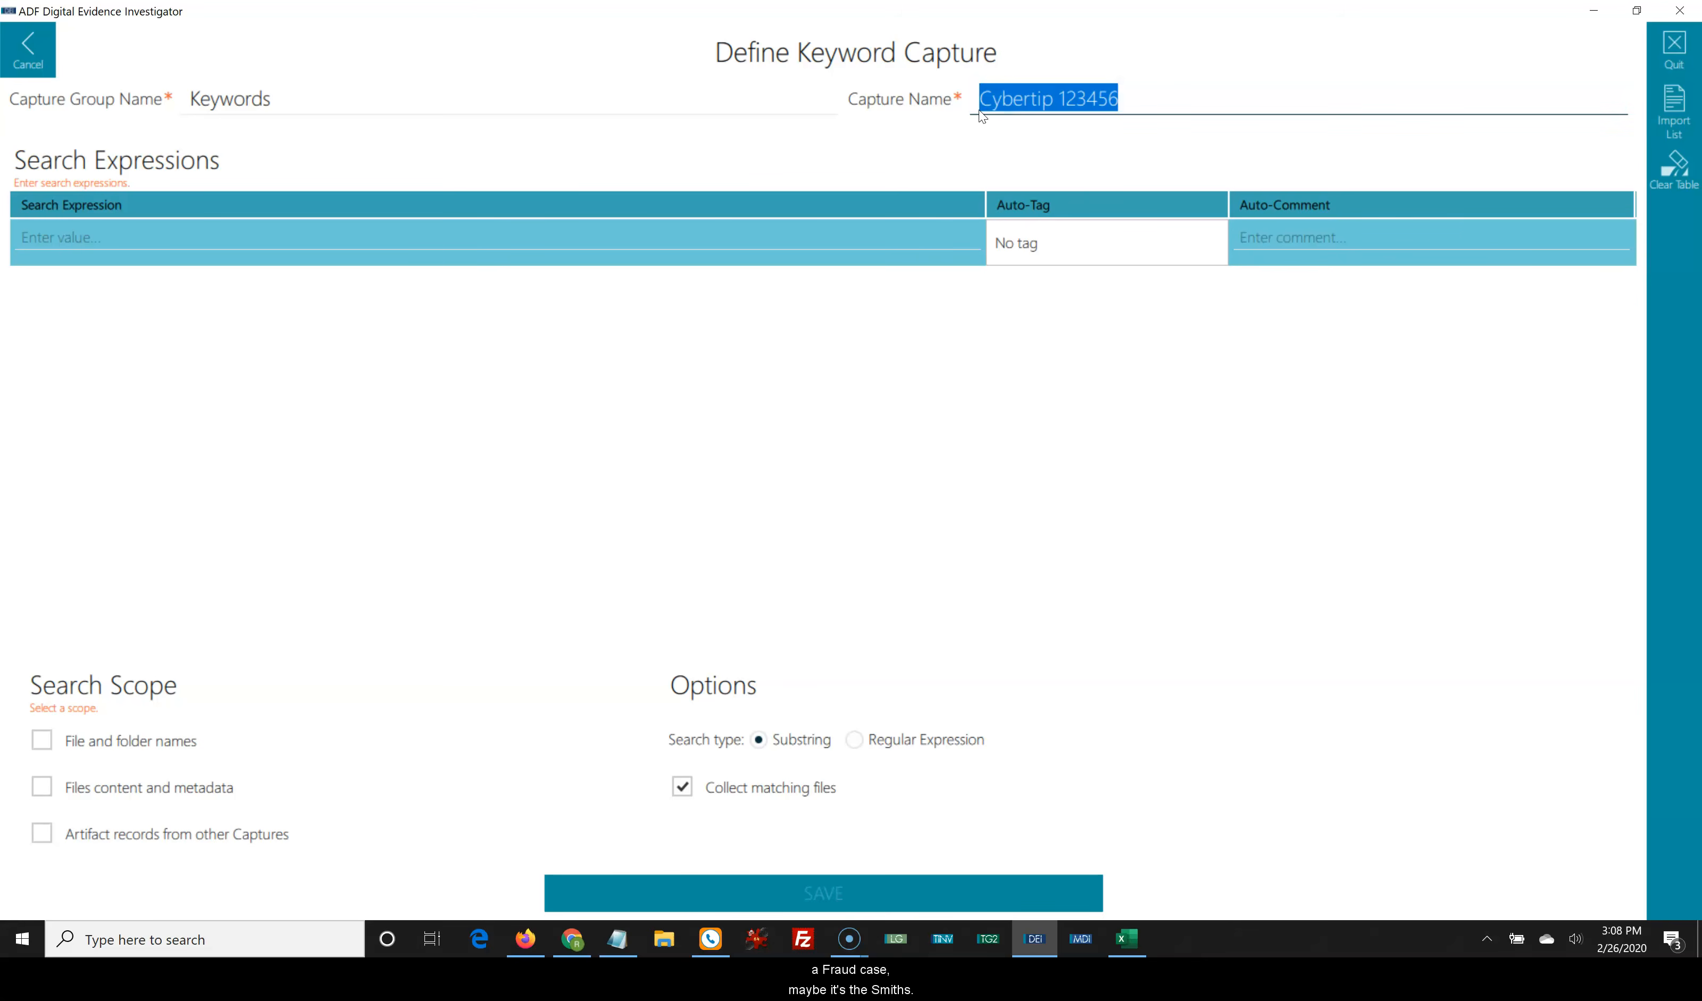
text(Smi)
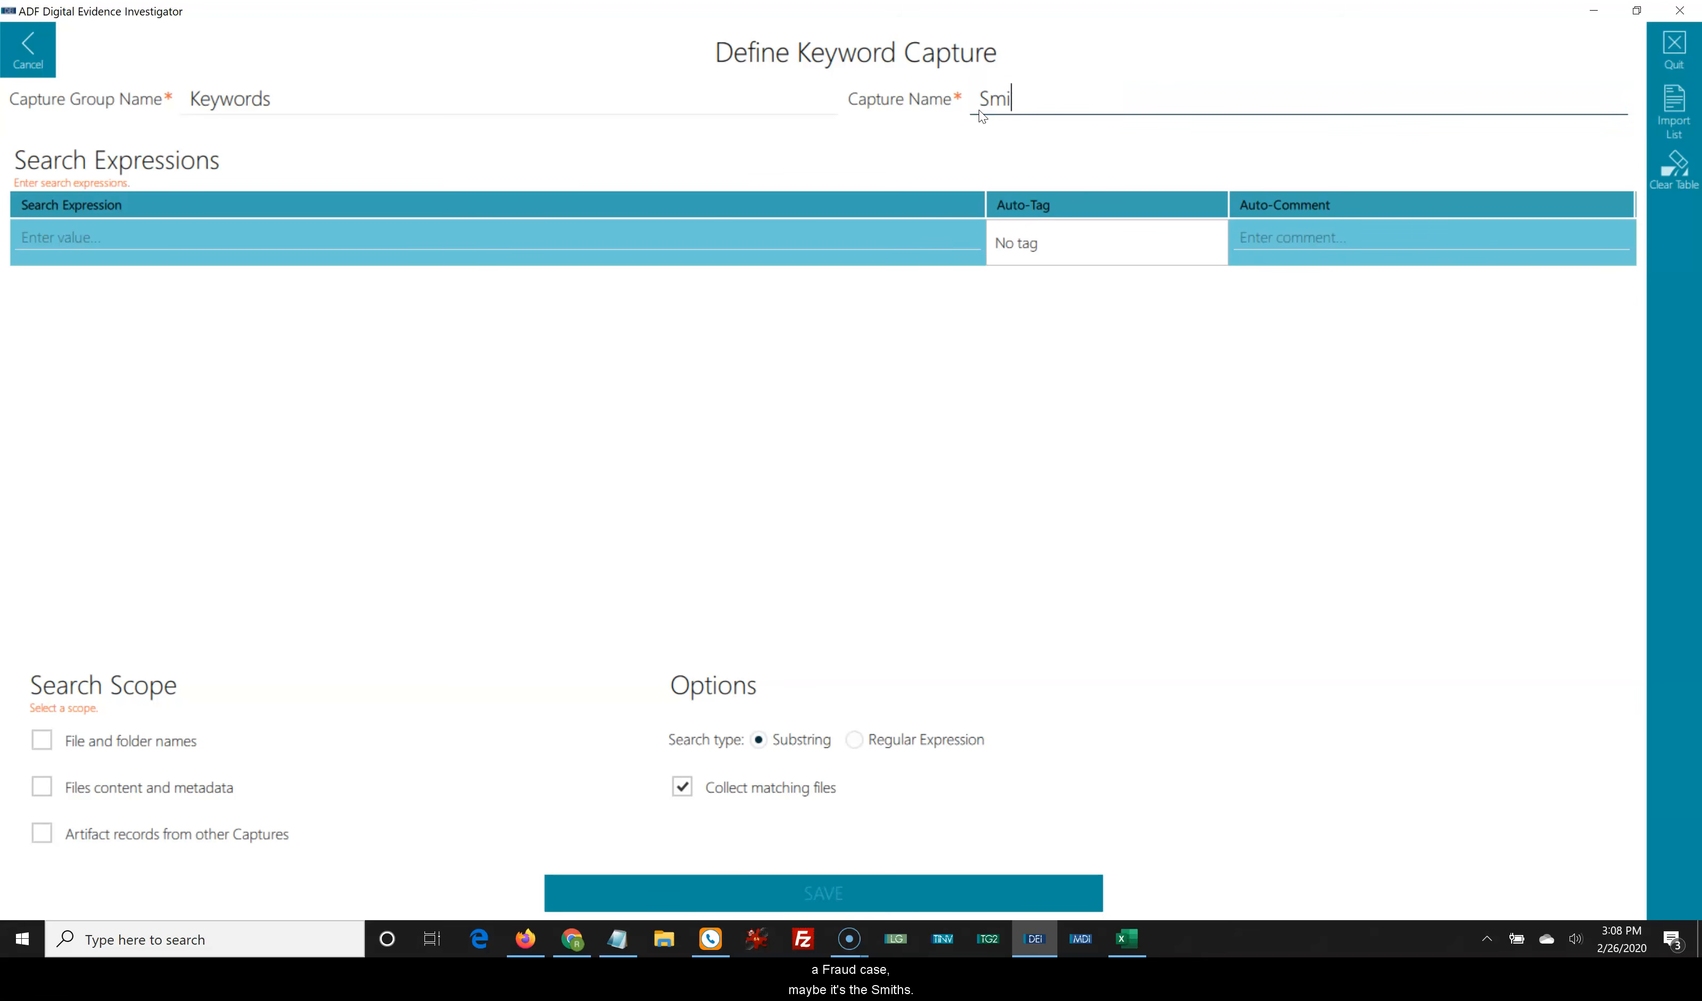
text(th Fraud case)
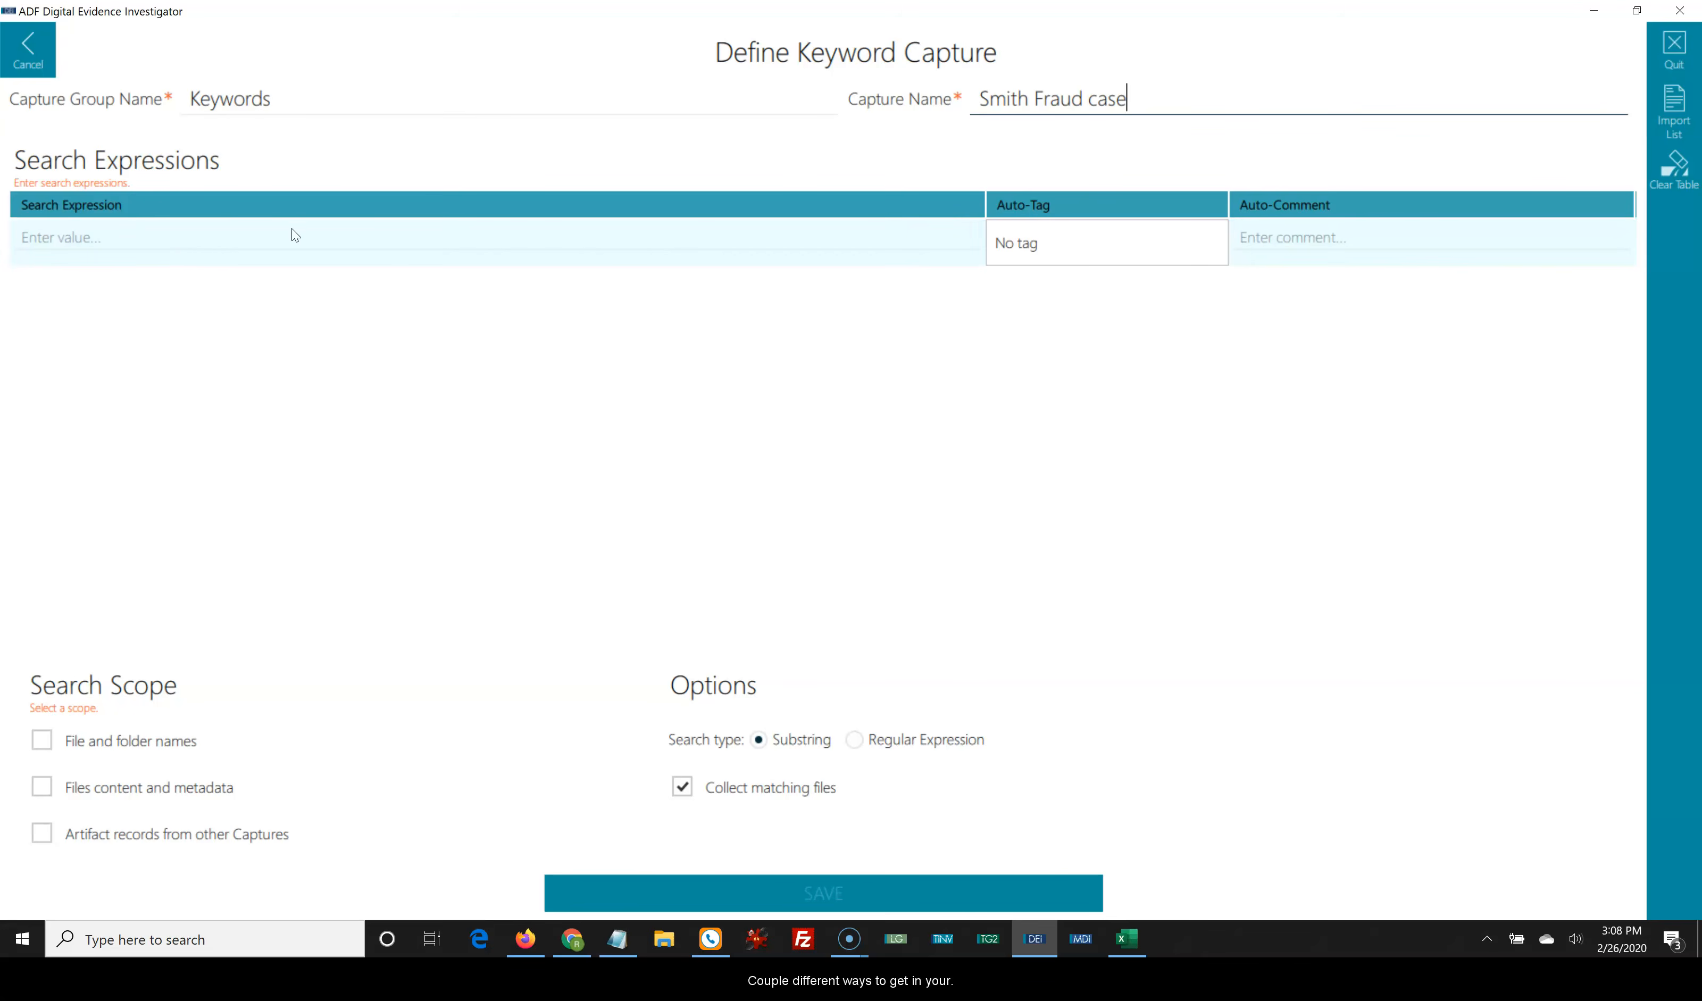
Narrow the Search Expression column and enter the victim's name as the first search expression
drag(971, 200, 454, 199)
click(108, 246)
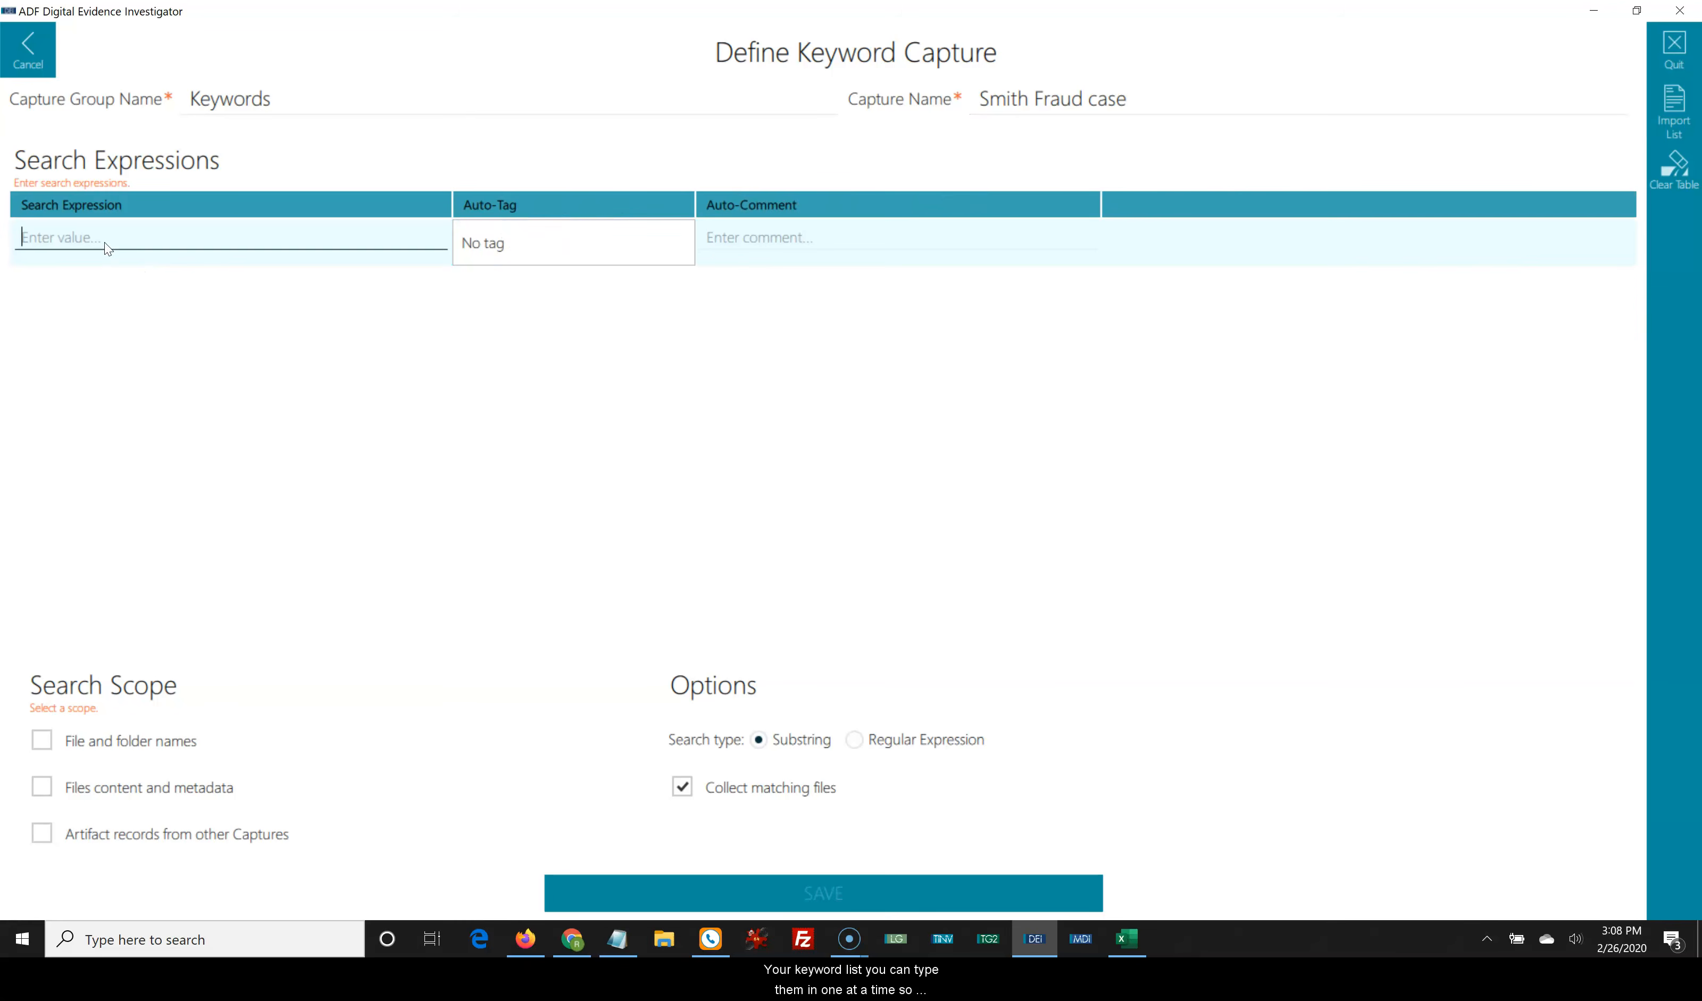
text(Delmar)
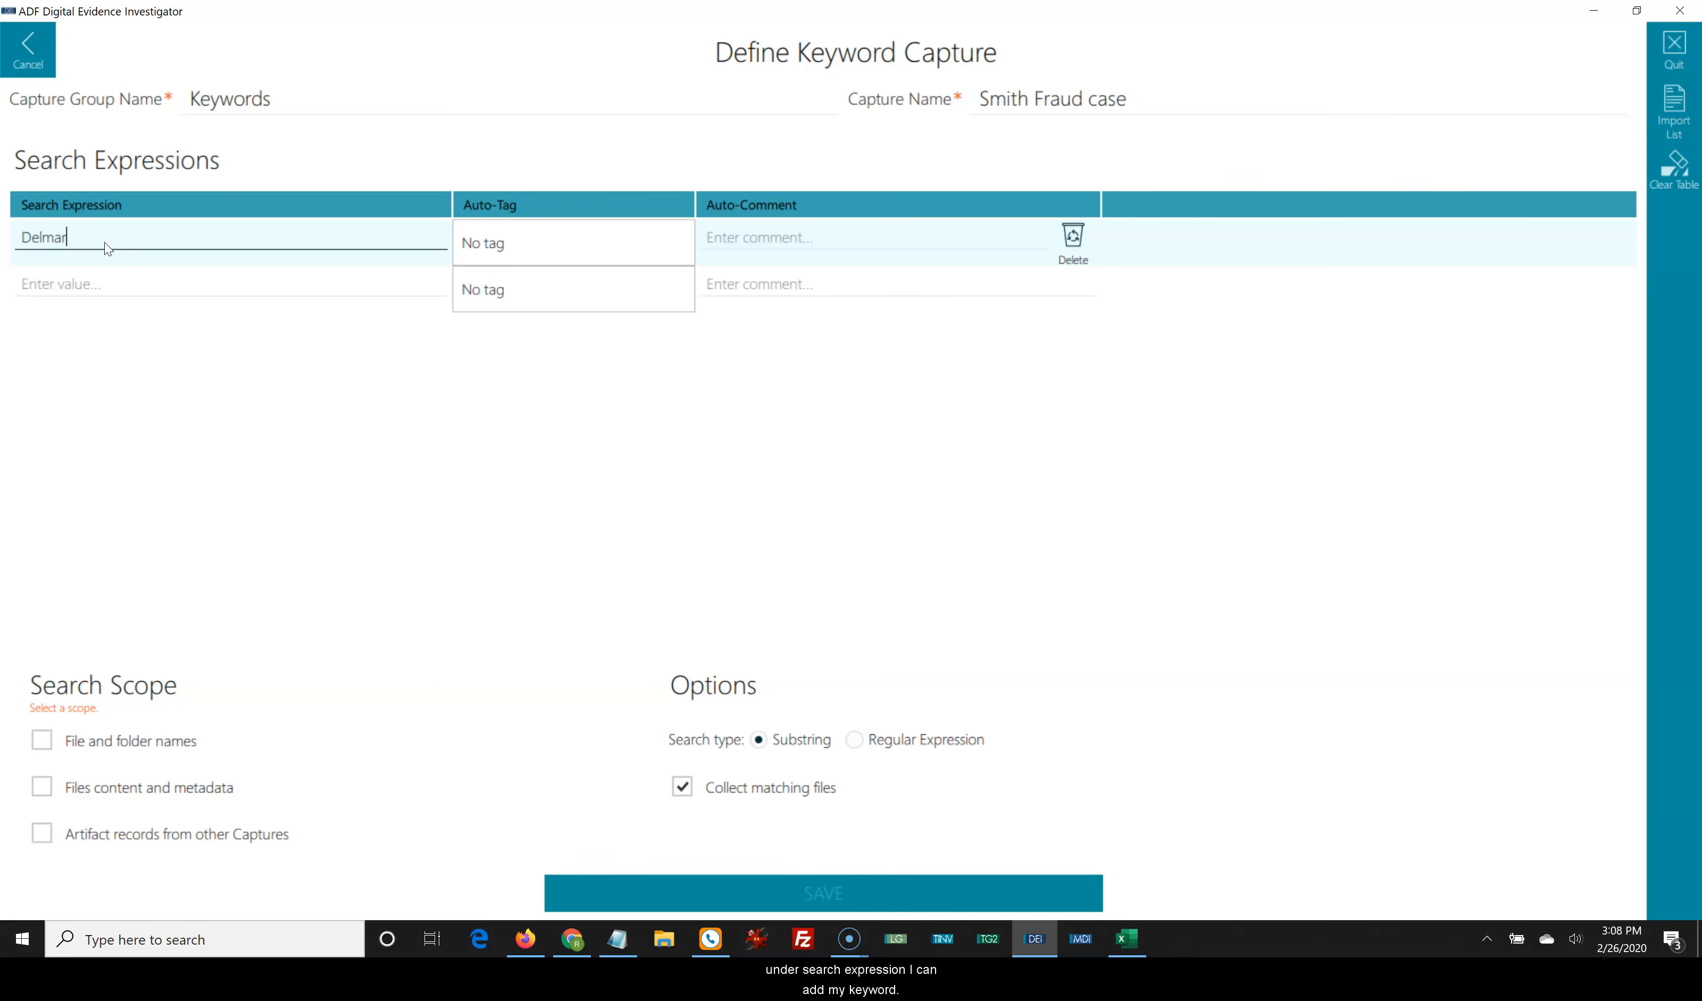
Try assigning auto-tag 6 to the first search expression and set its auto-comment to Victim
click(517, 245)
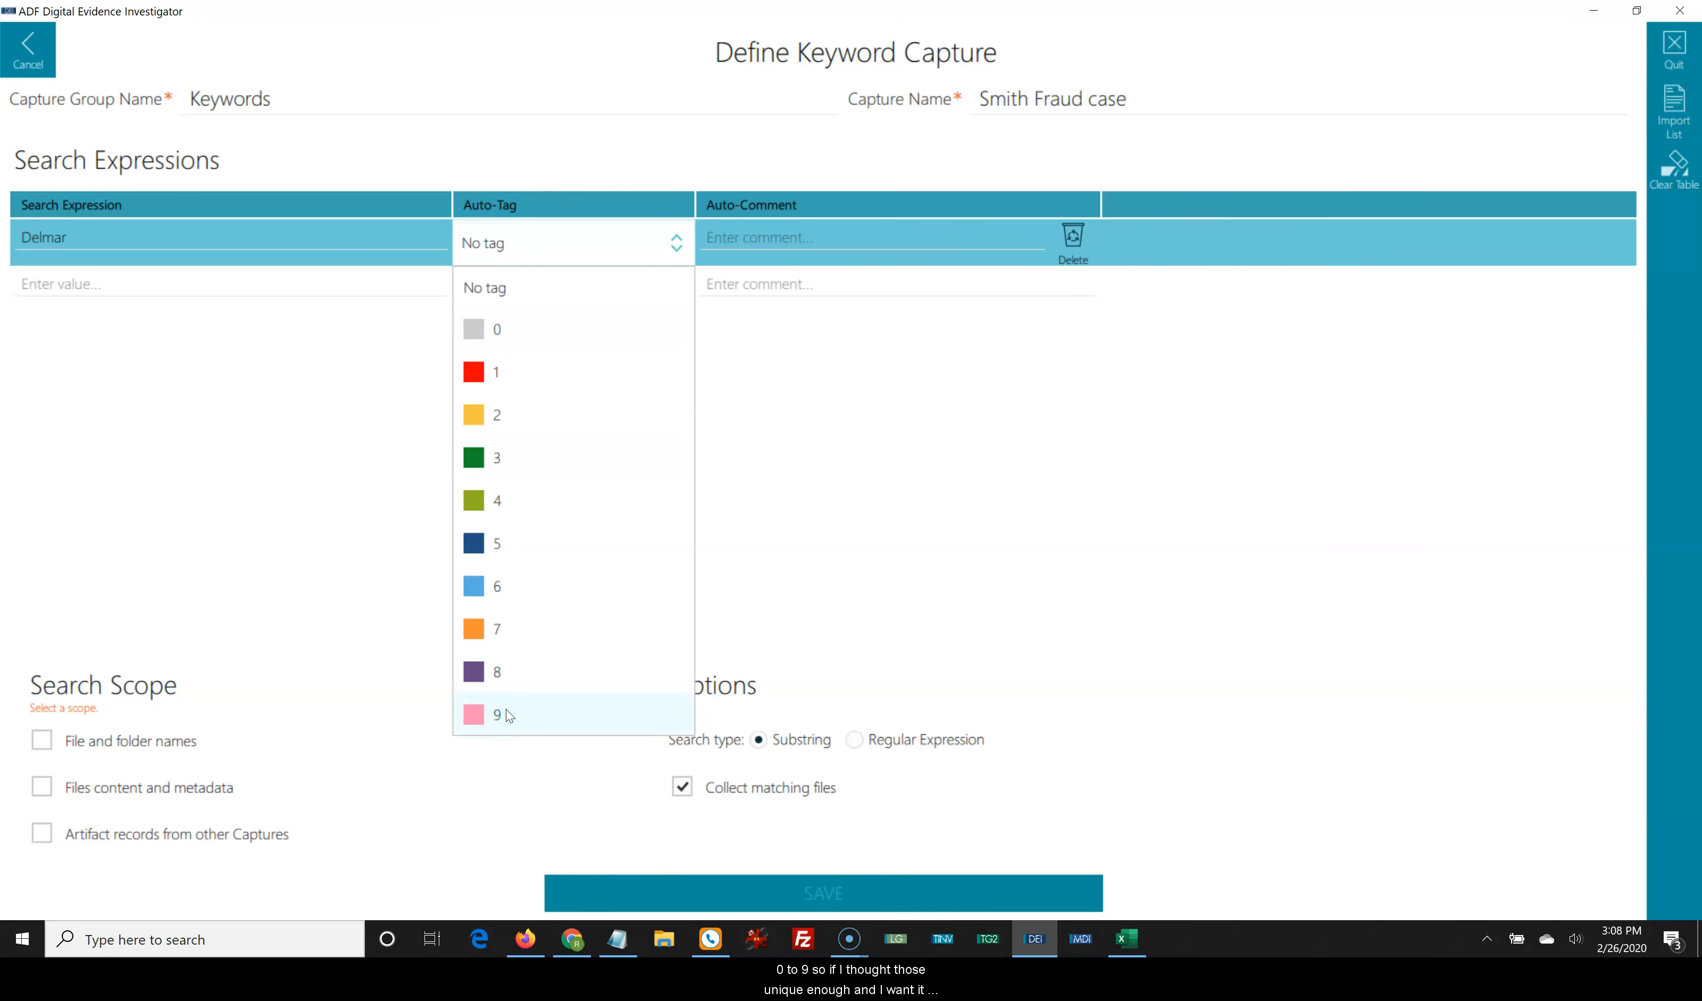
click(459, 578)
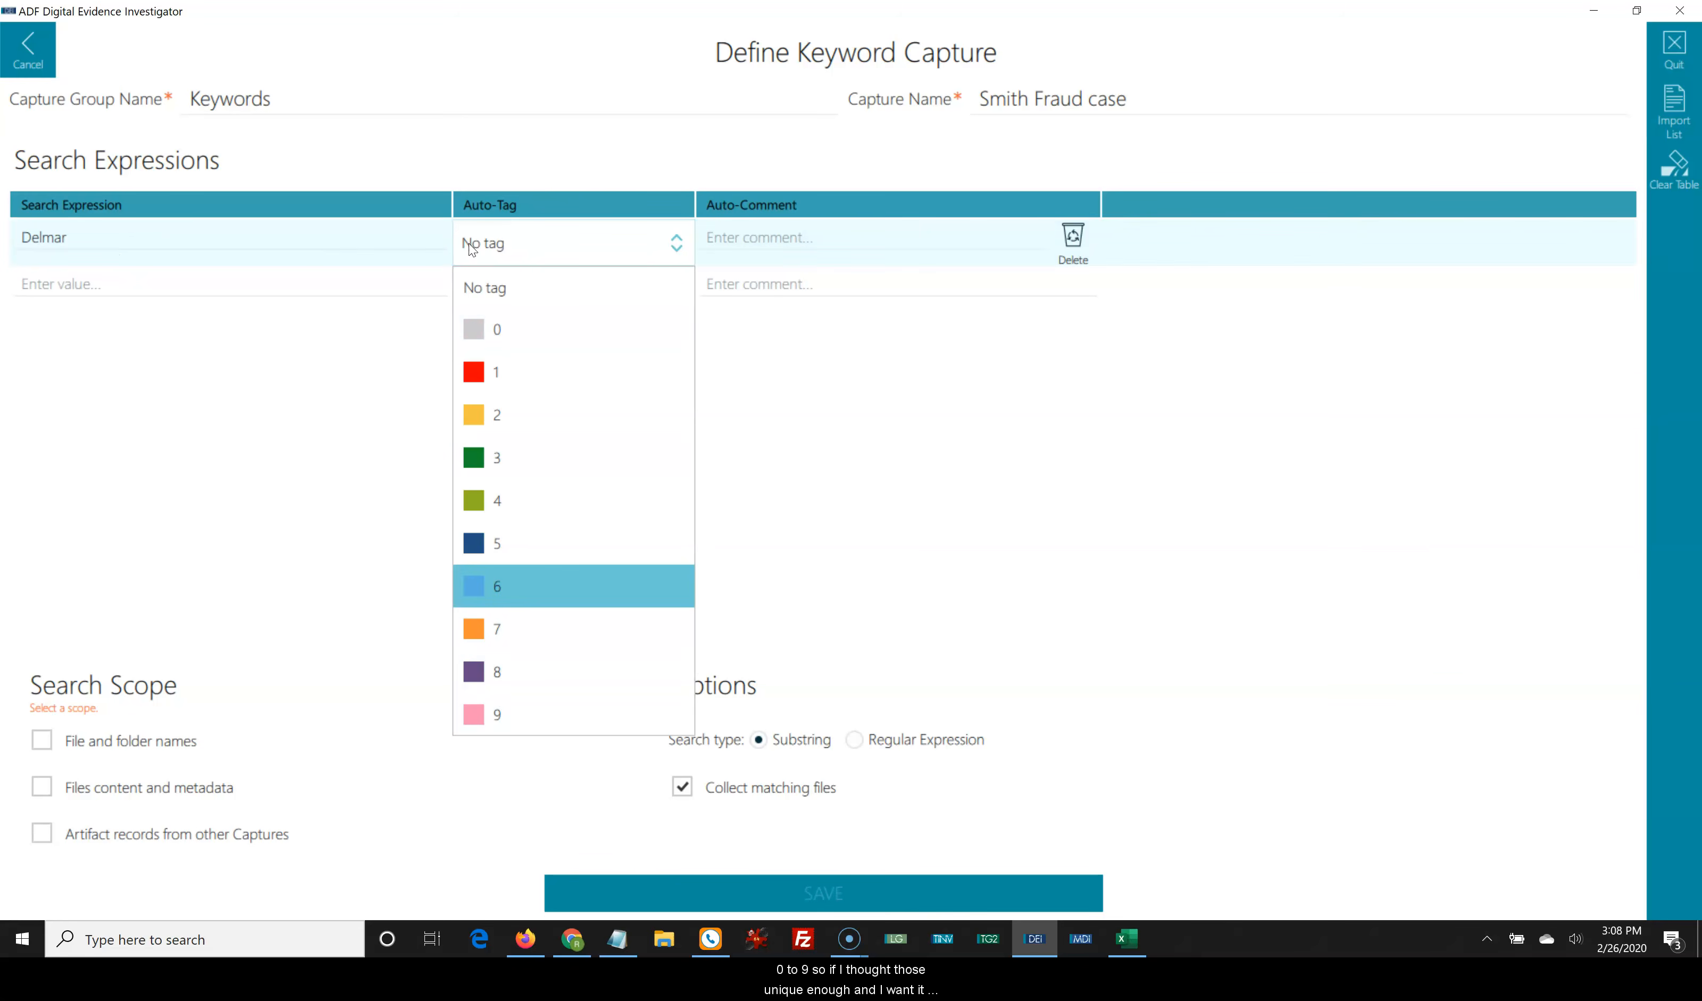
click(508, 244)
click(759, 244)
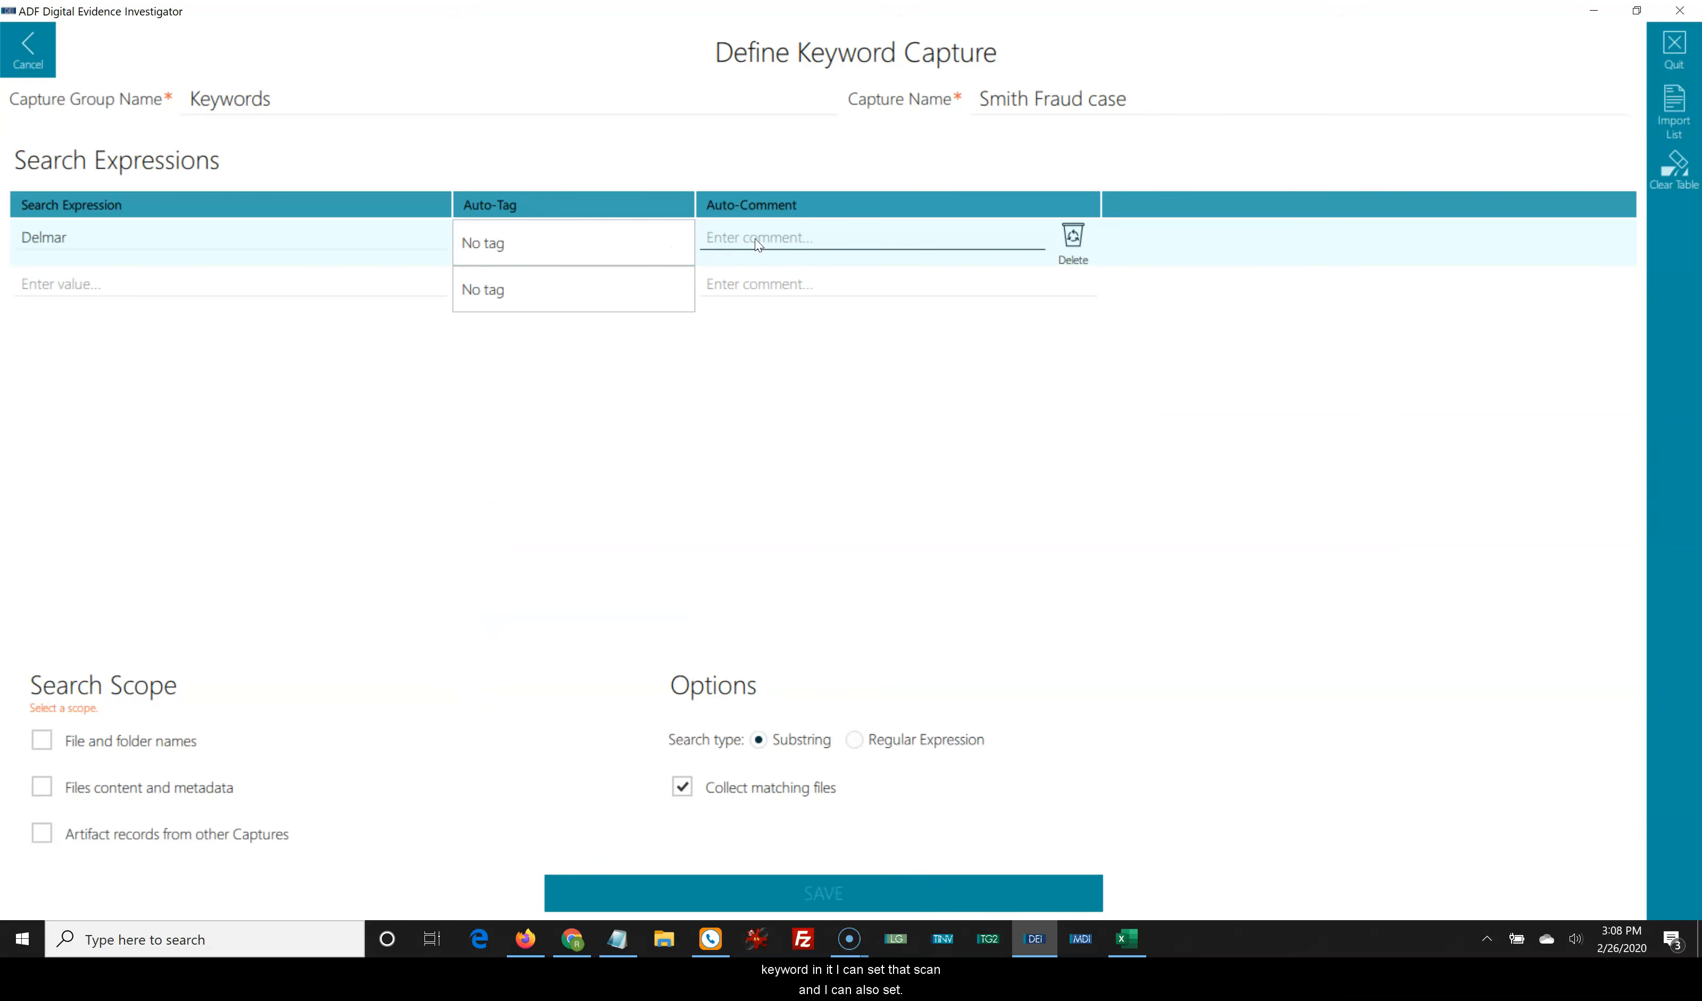
text(Victim)
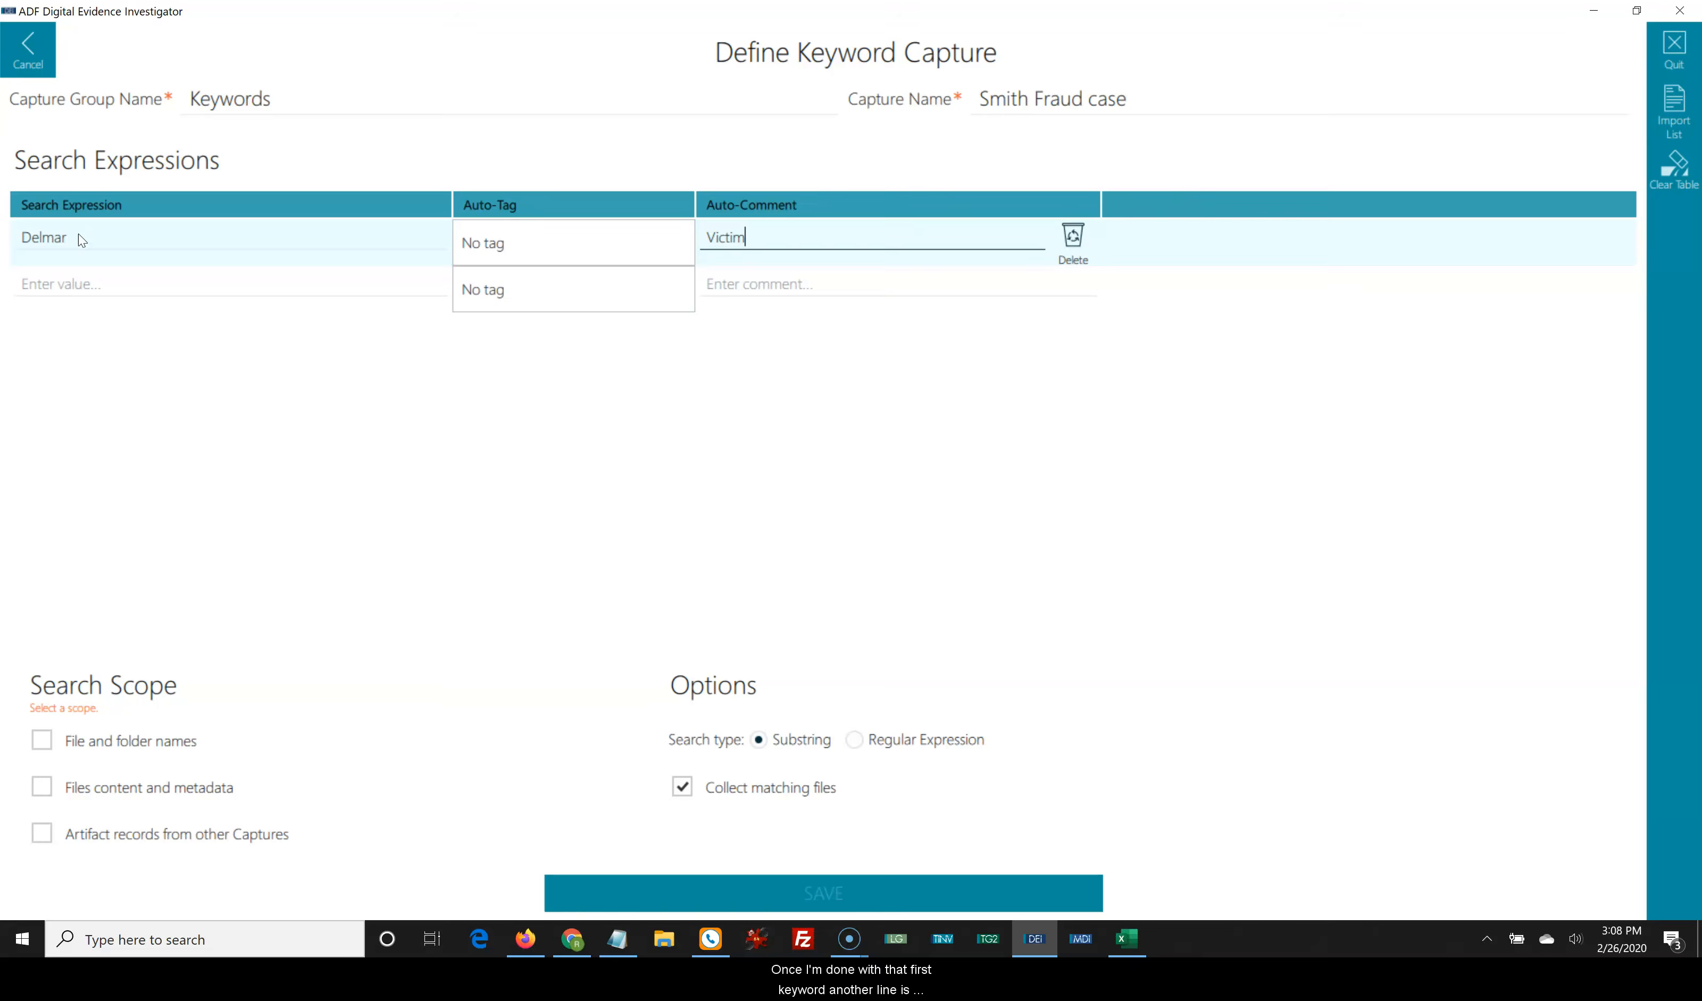
Delete the victim's keyword row from the search expressions
click(59, 287)
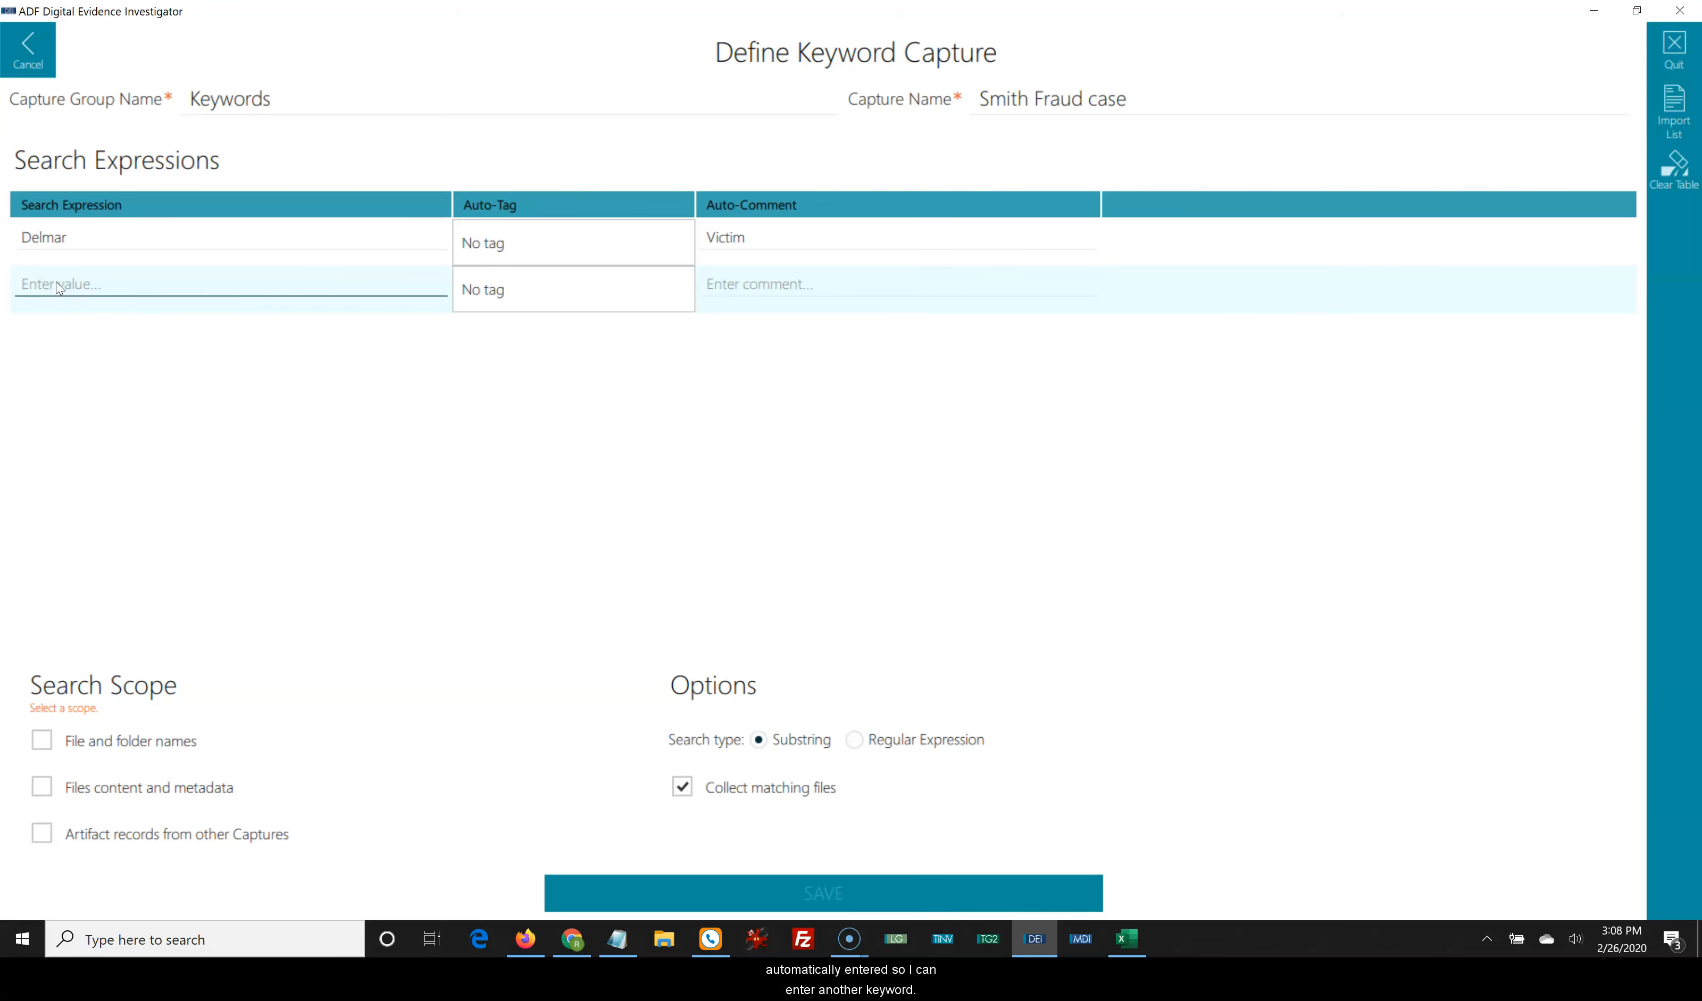
mouse_move(373, 258)
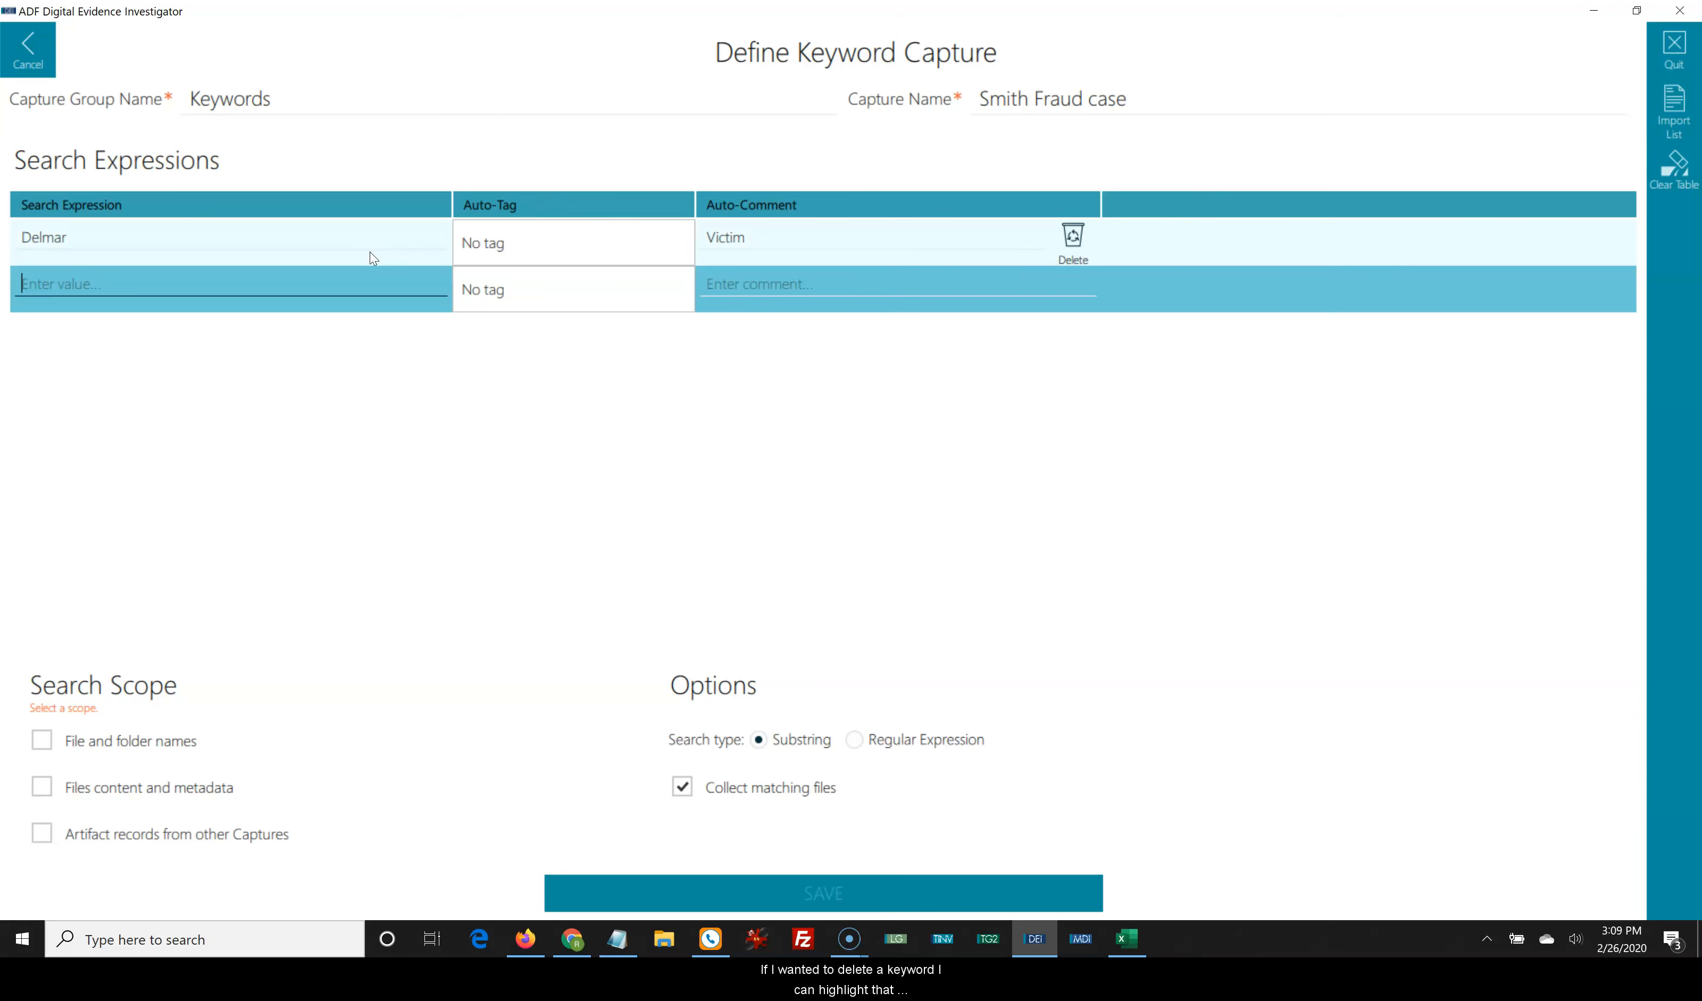
click(1073, 239)
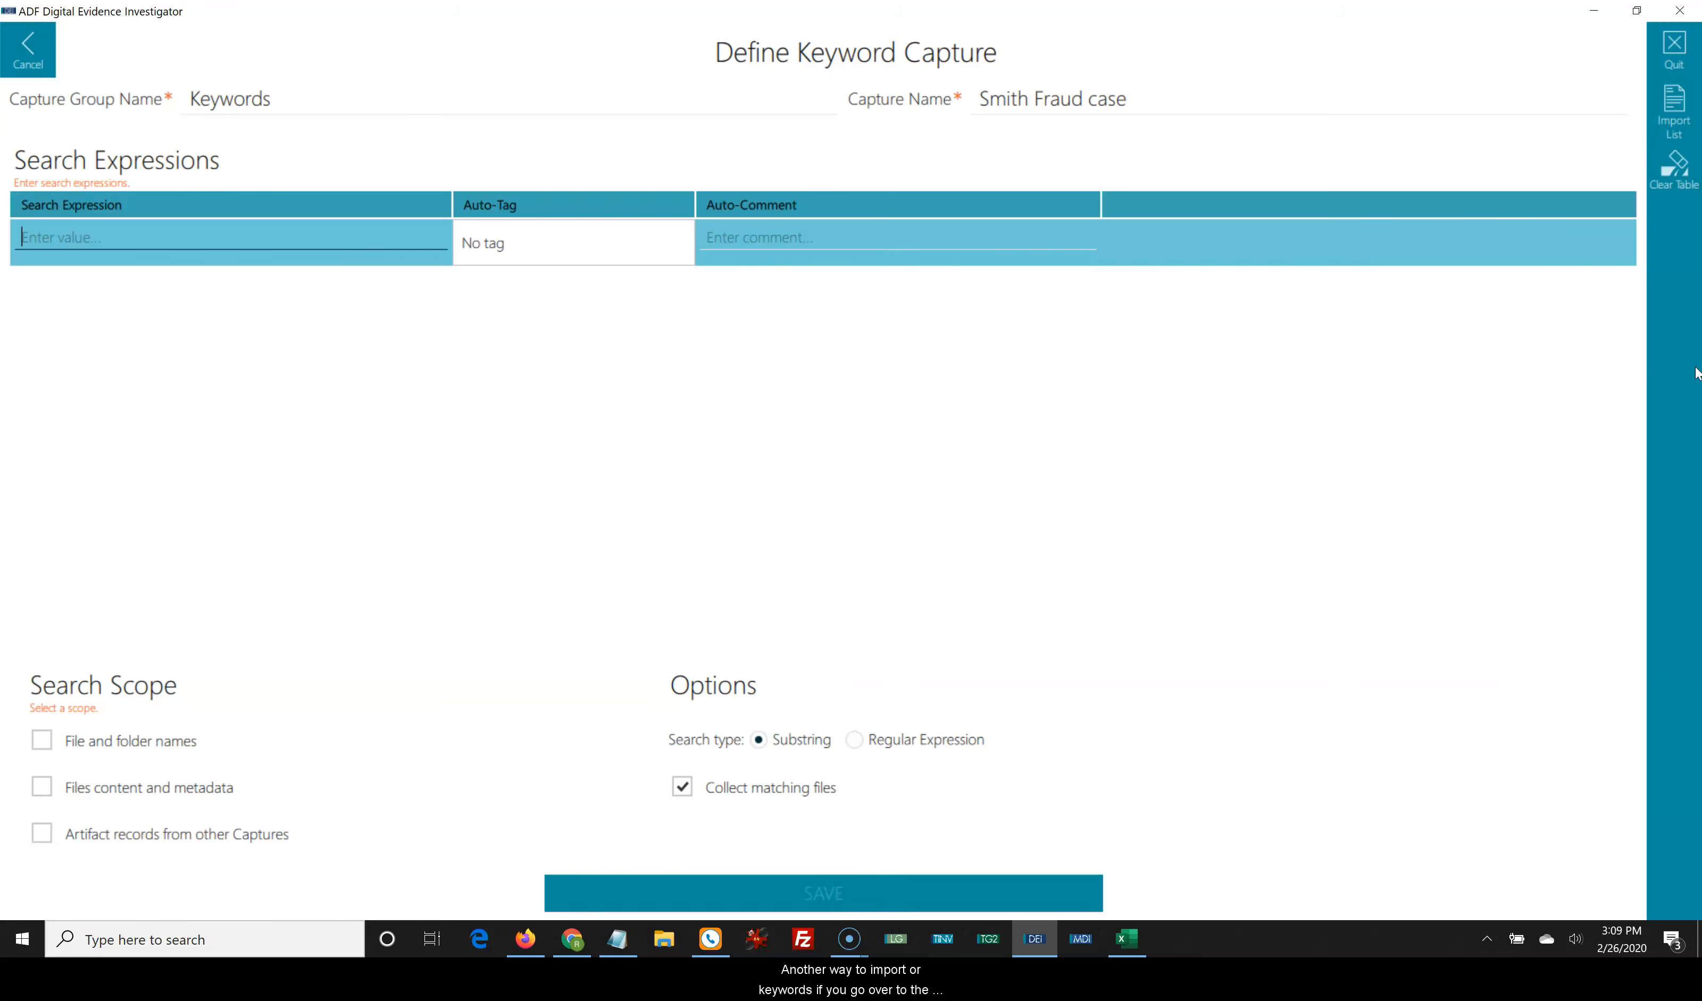
Start importing a keyword list, then examine the keyword, auto-comment and auto-tag columns of the unique keywords sheet in Excel
click(1674, 113)
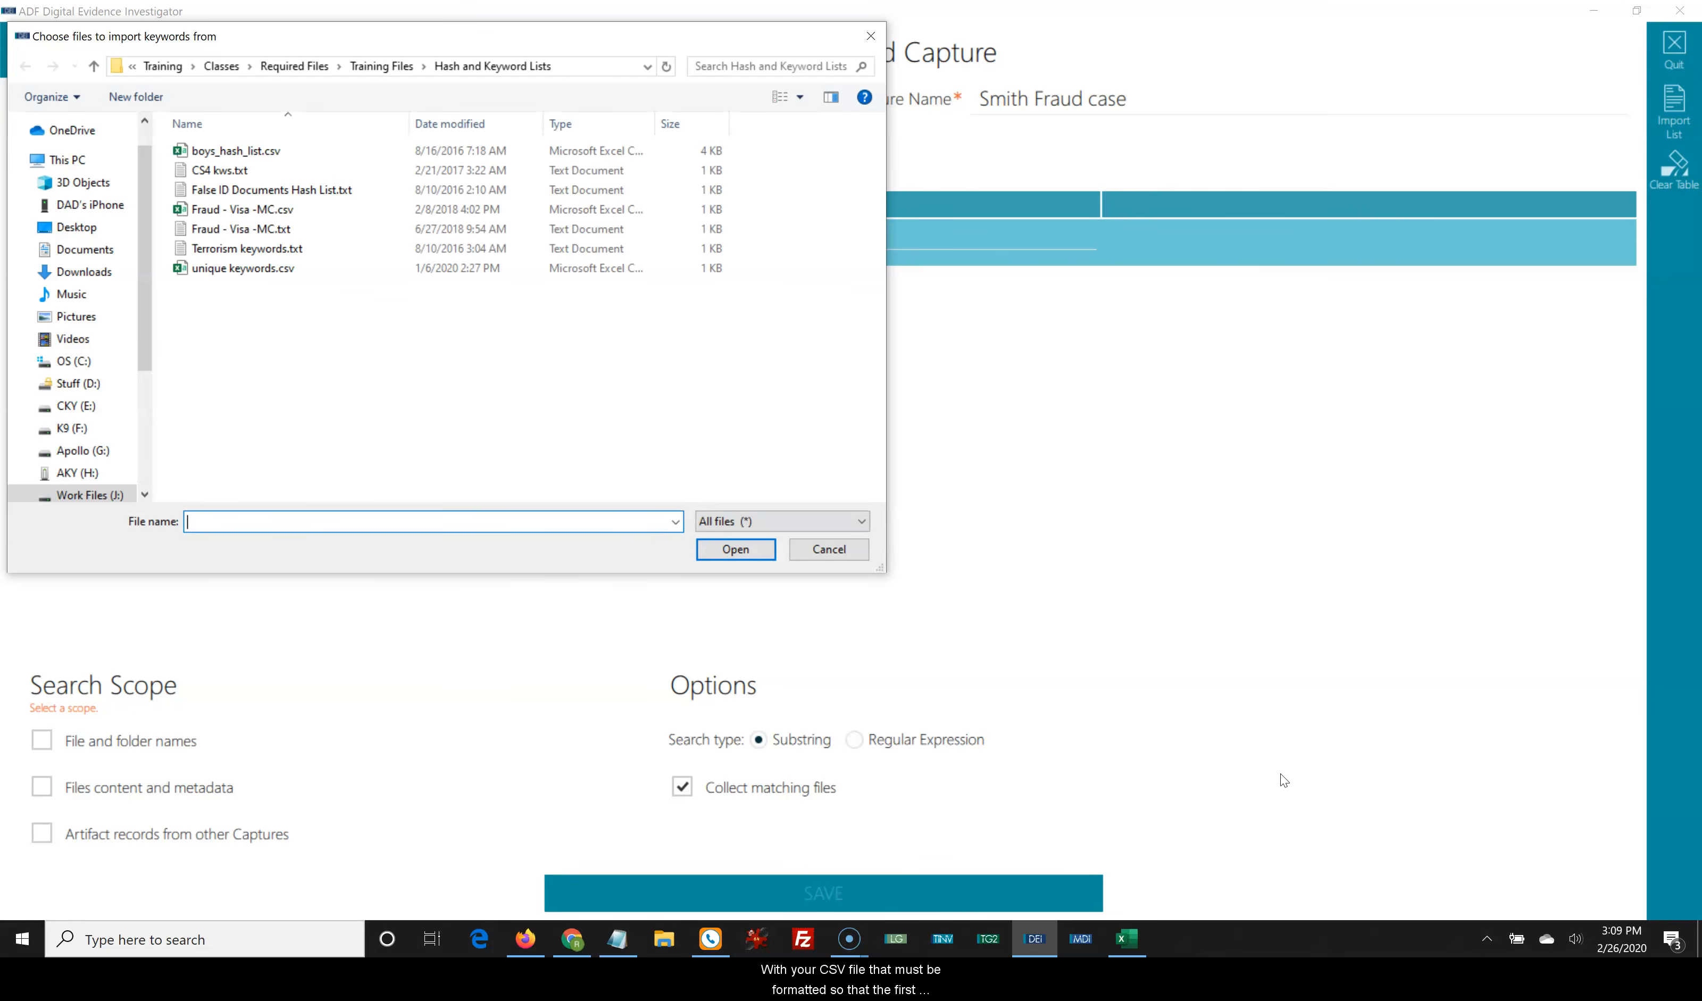
click(1127, 942)
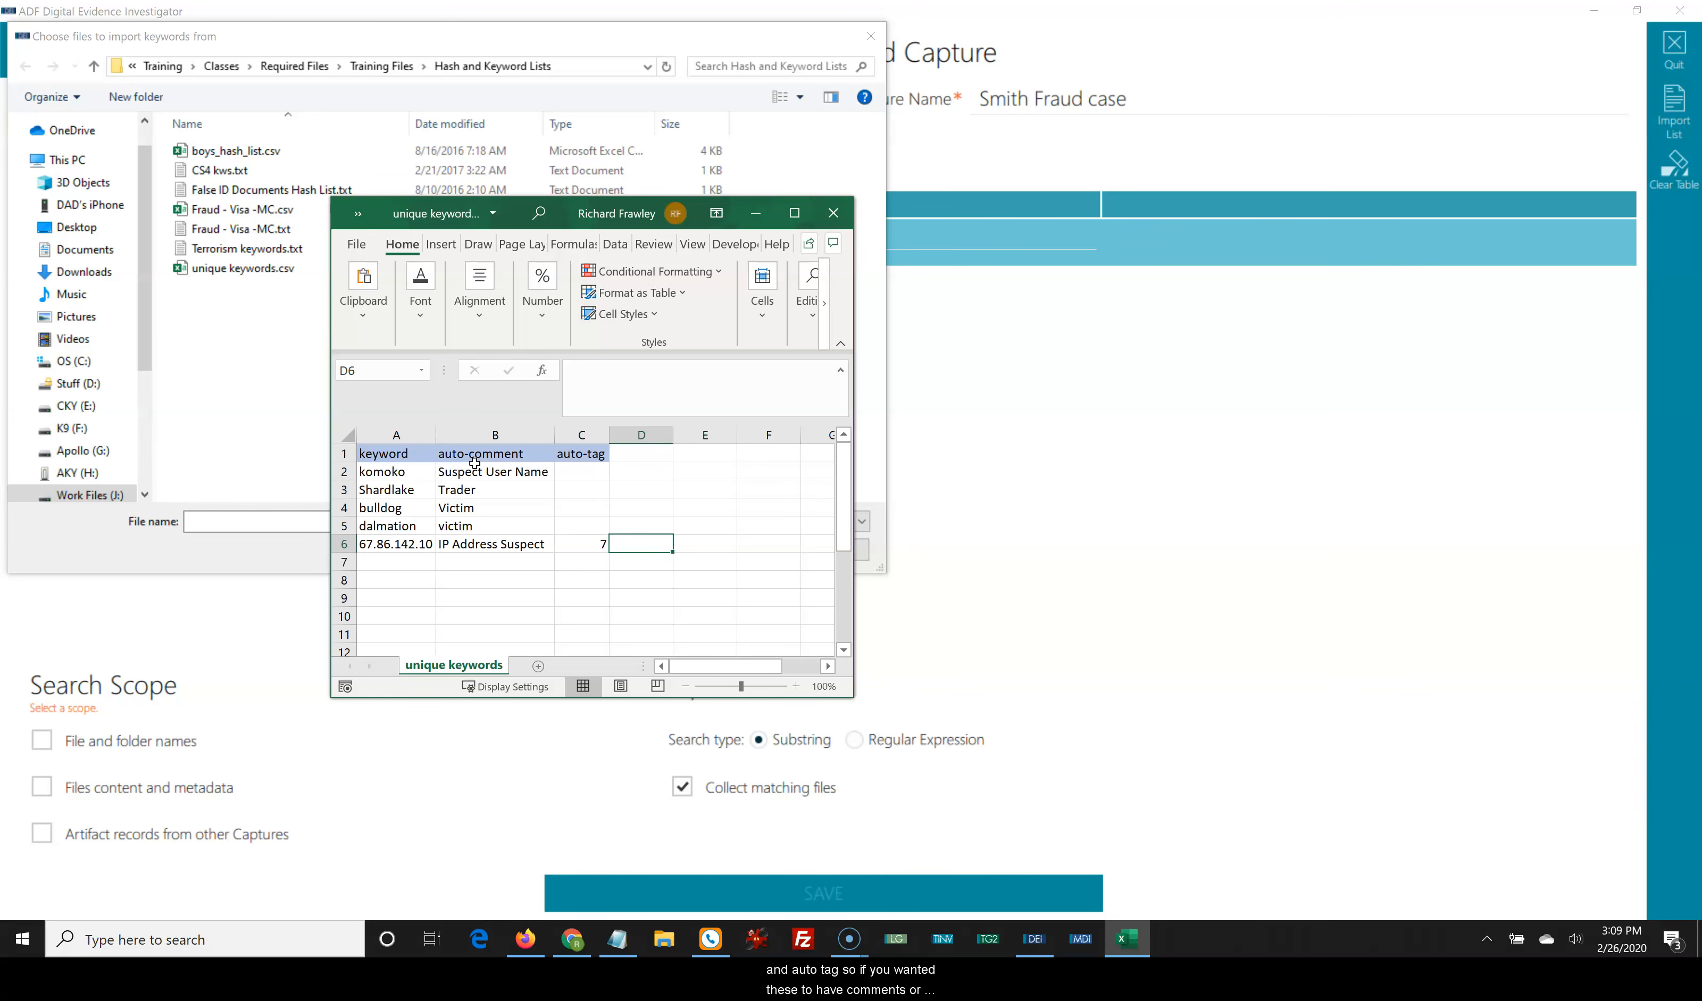
click(581, 559)
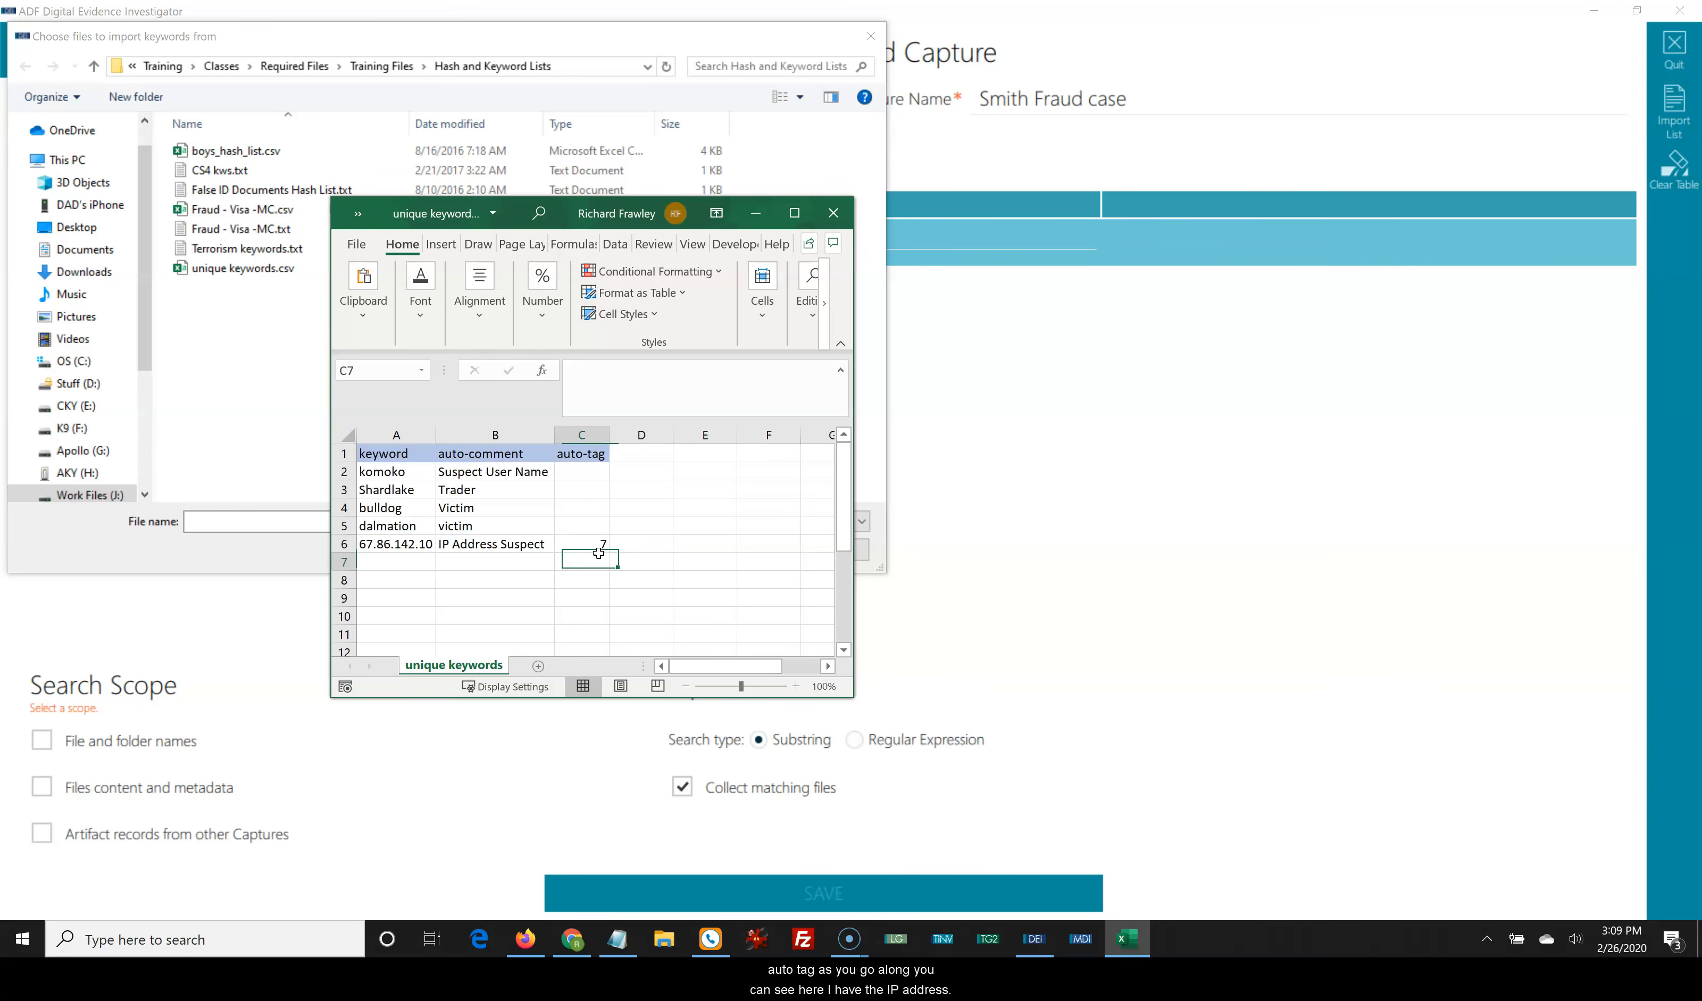
click(417, 550)
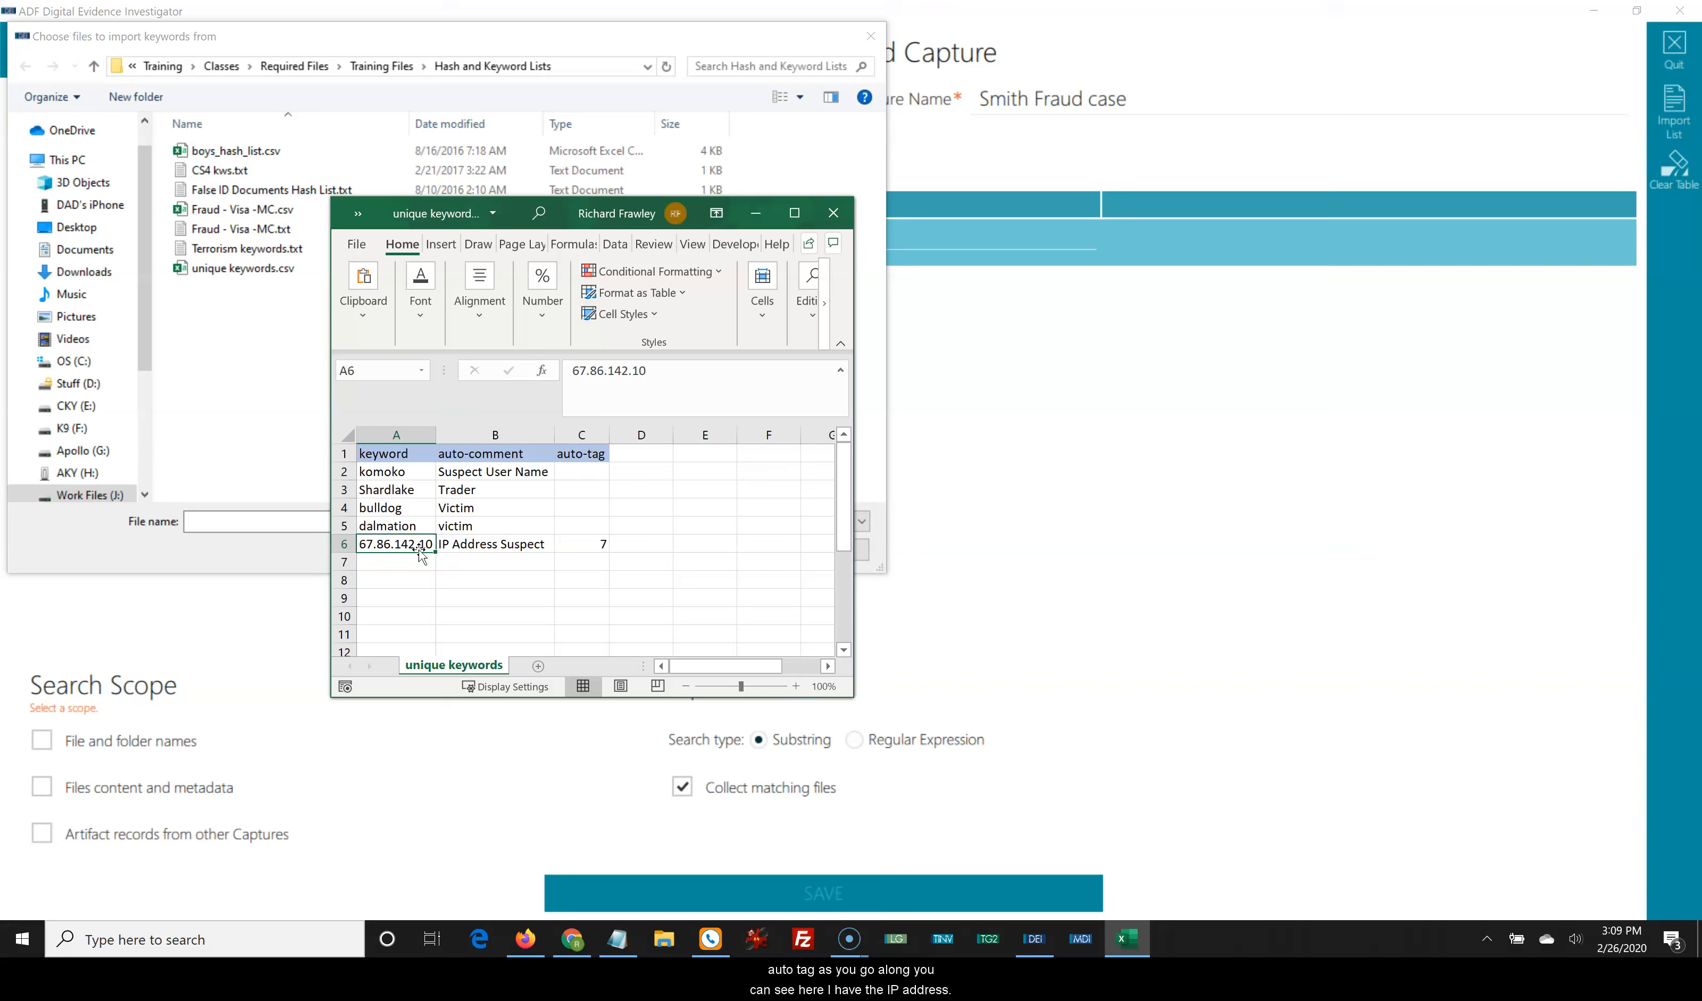
click(489, 545)
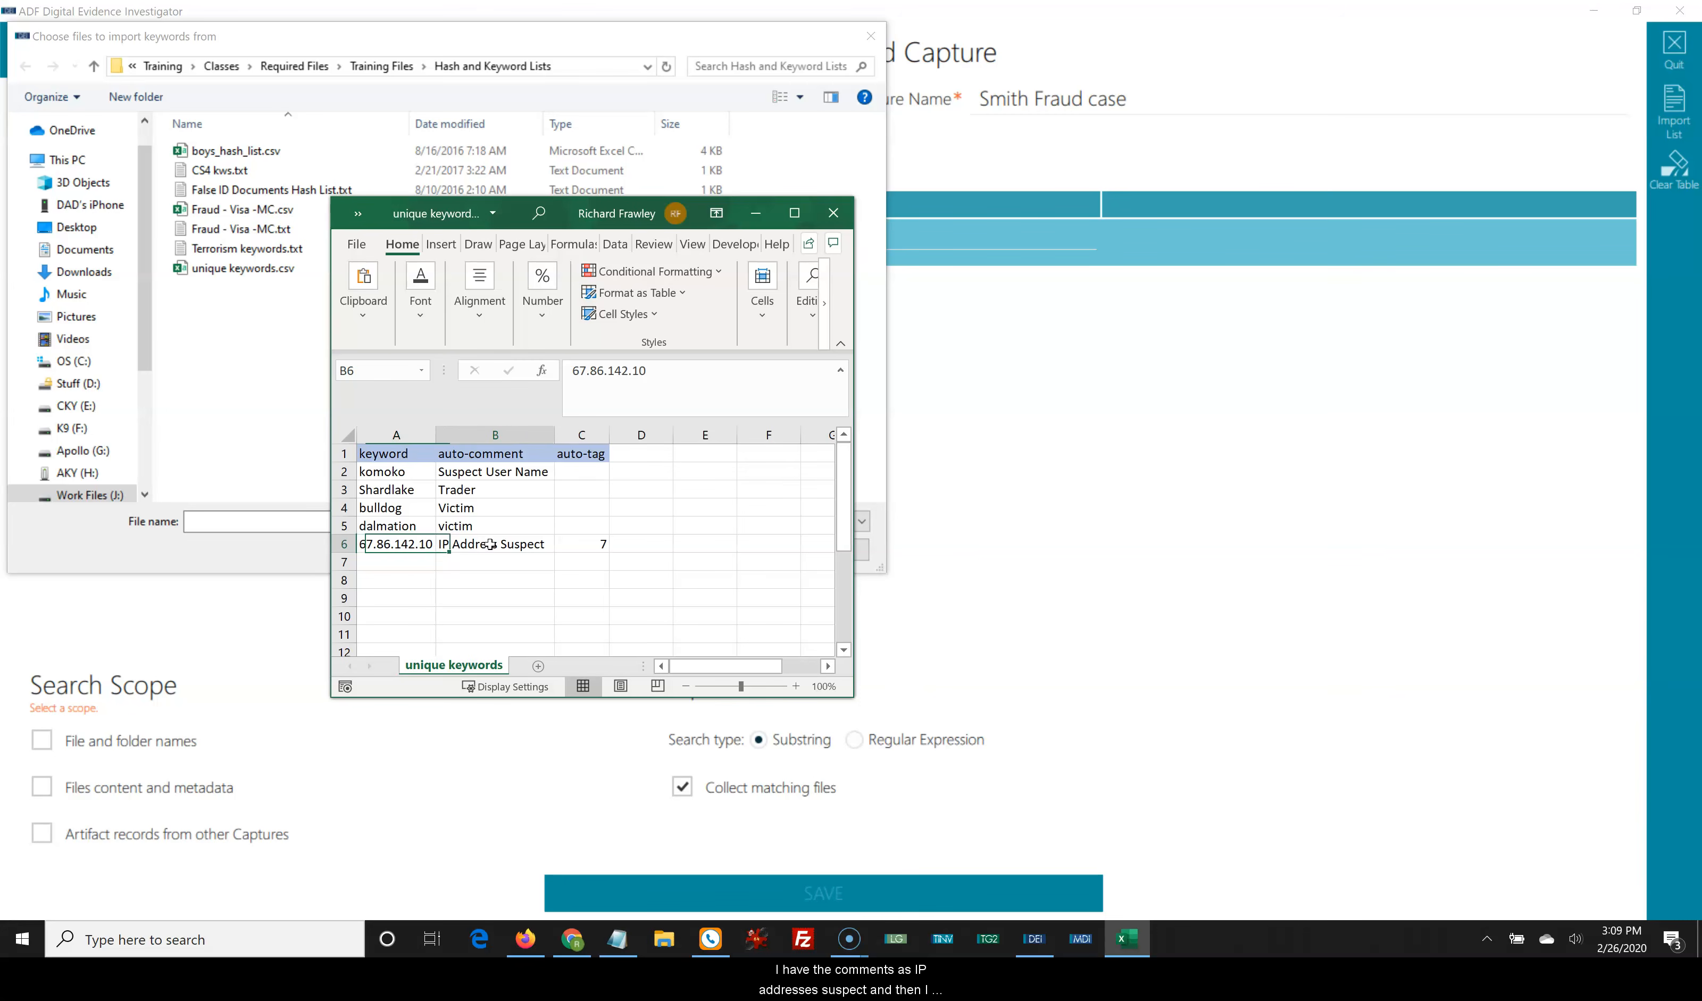
click(600, 544)
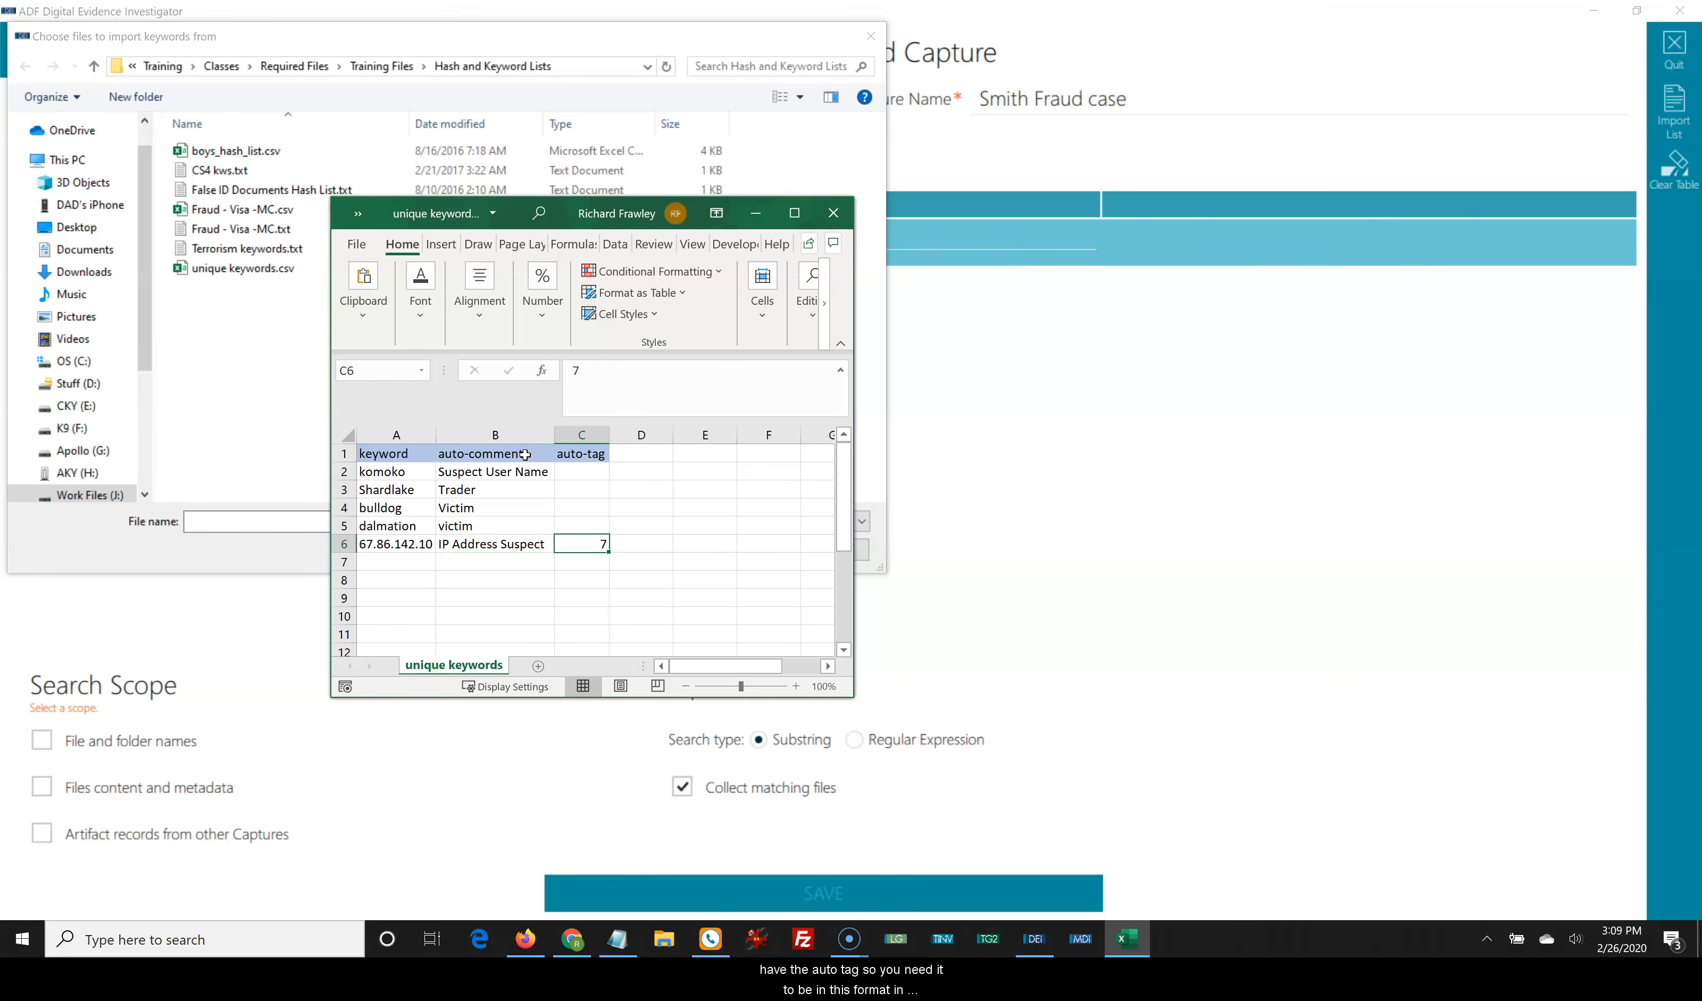
click(755, 215)
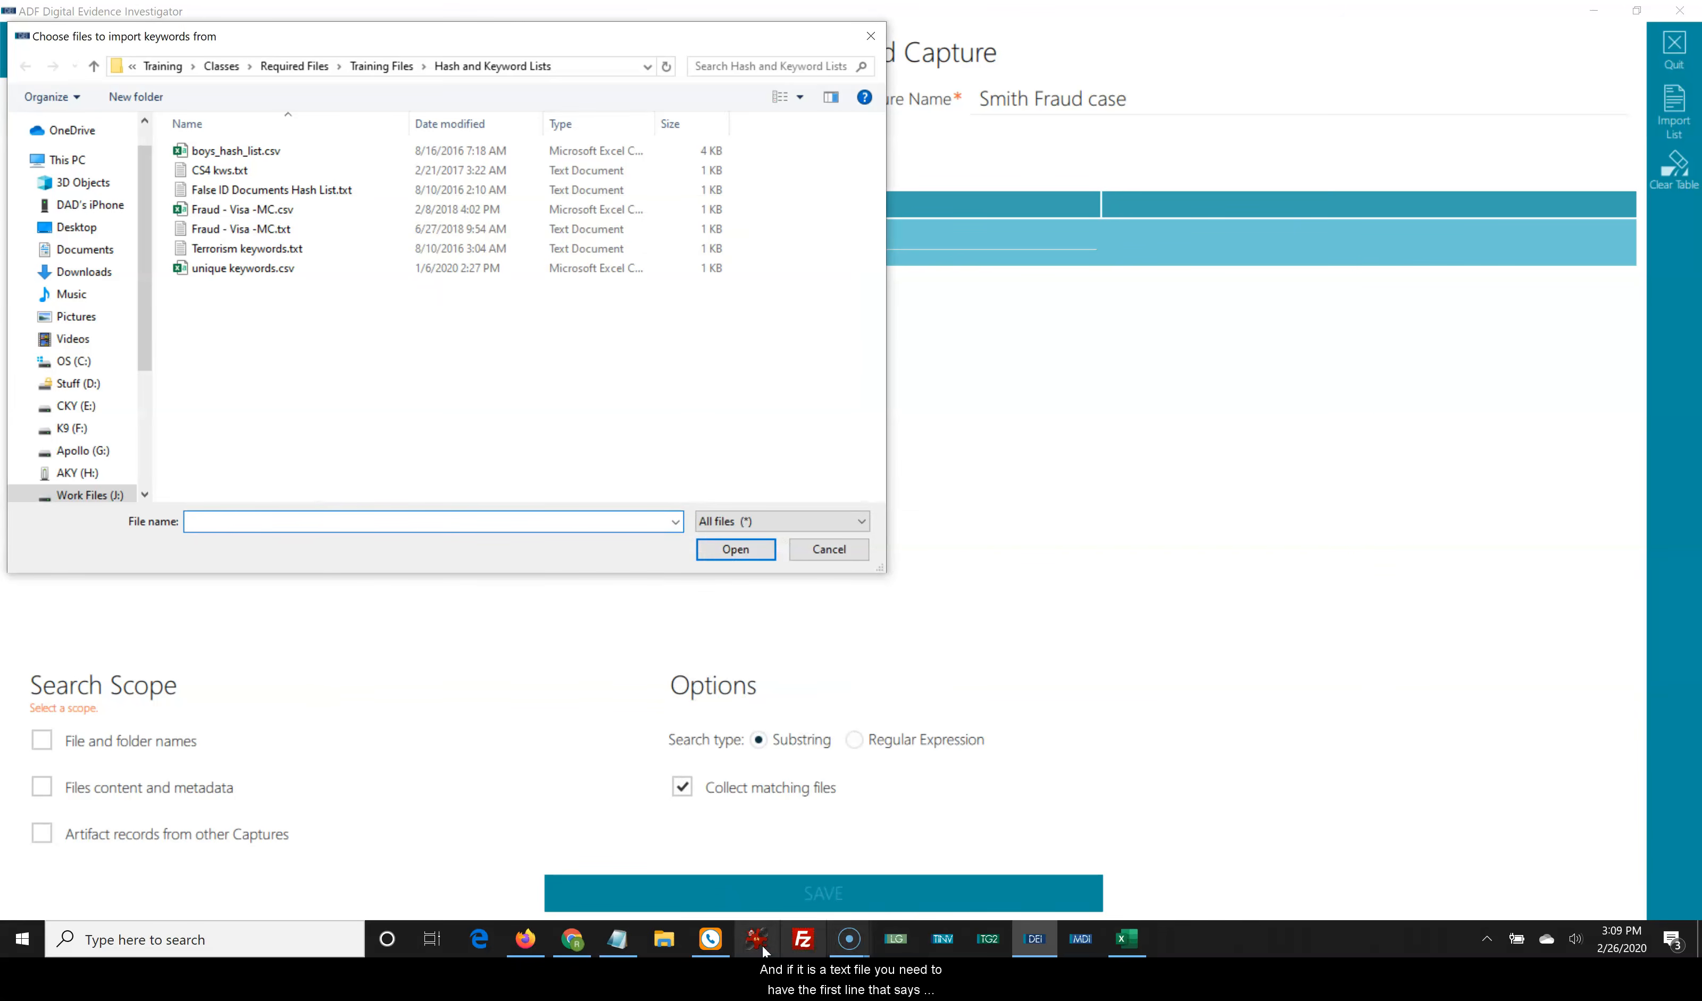
Switch to Notepad and examine the header line and keyword layout of Terrorism keywords.txt
click(617, 938)
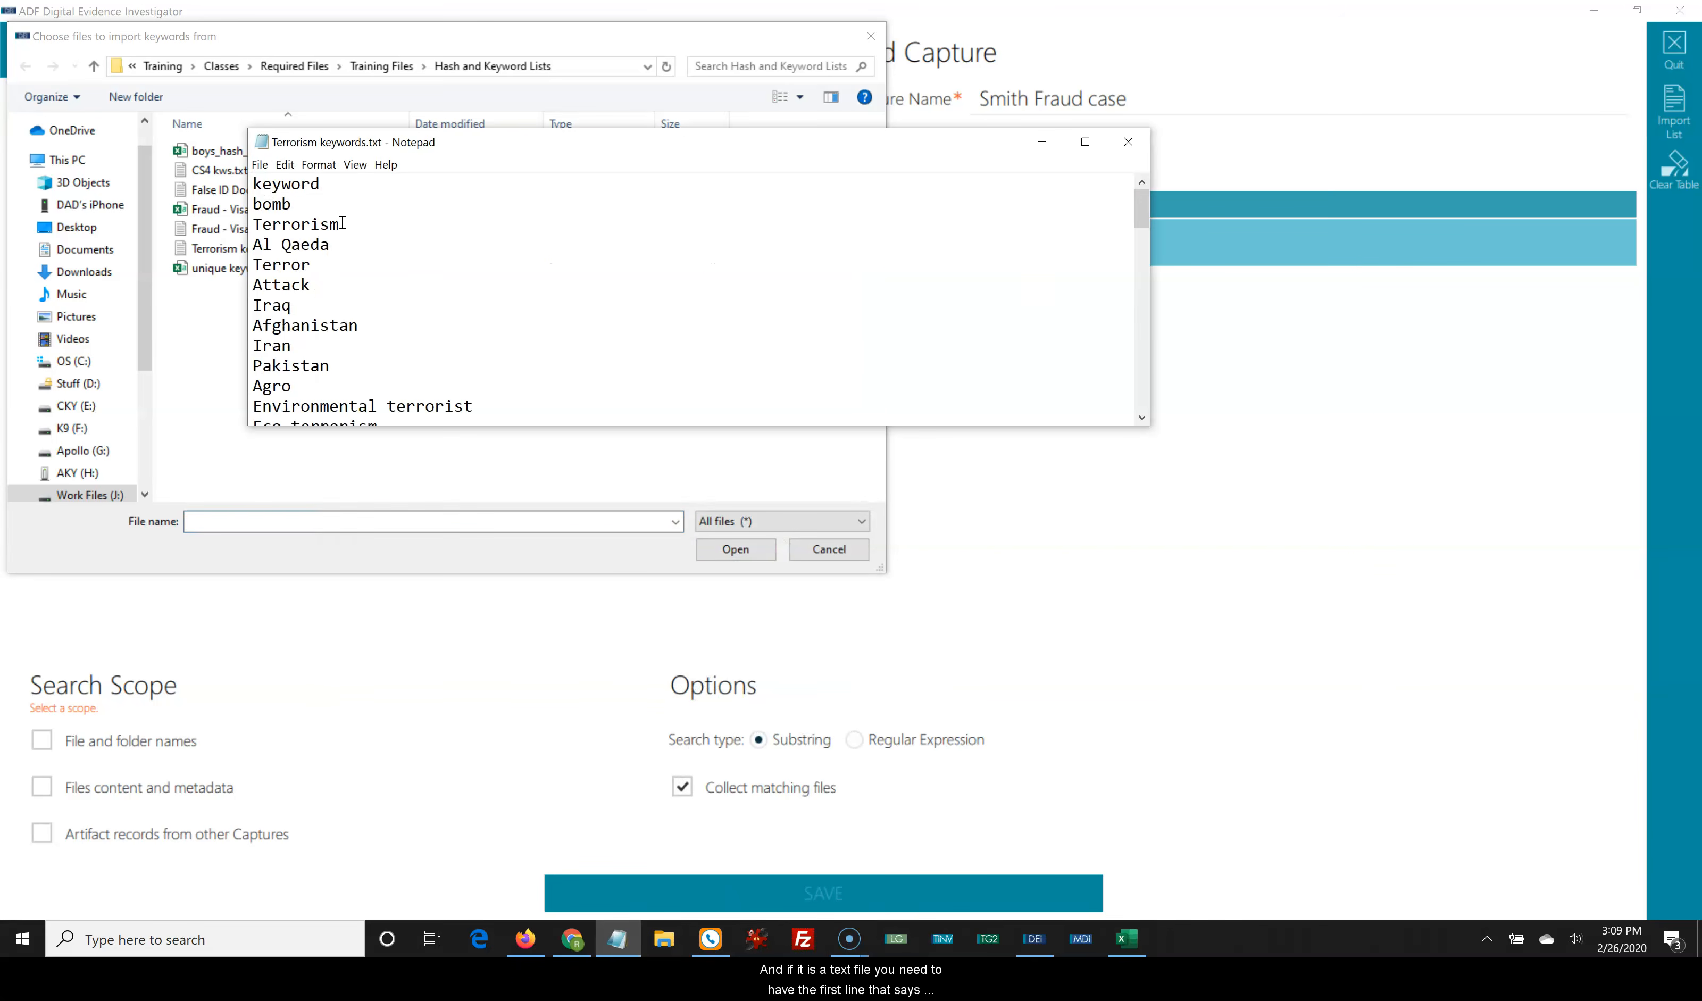
drag(253, 184, 318, 184)
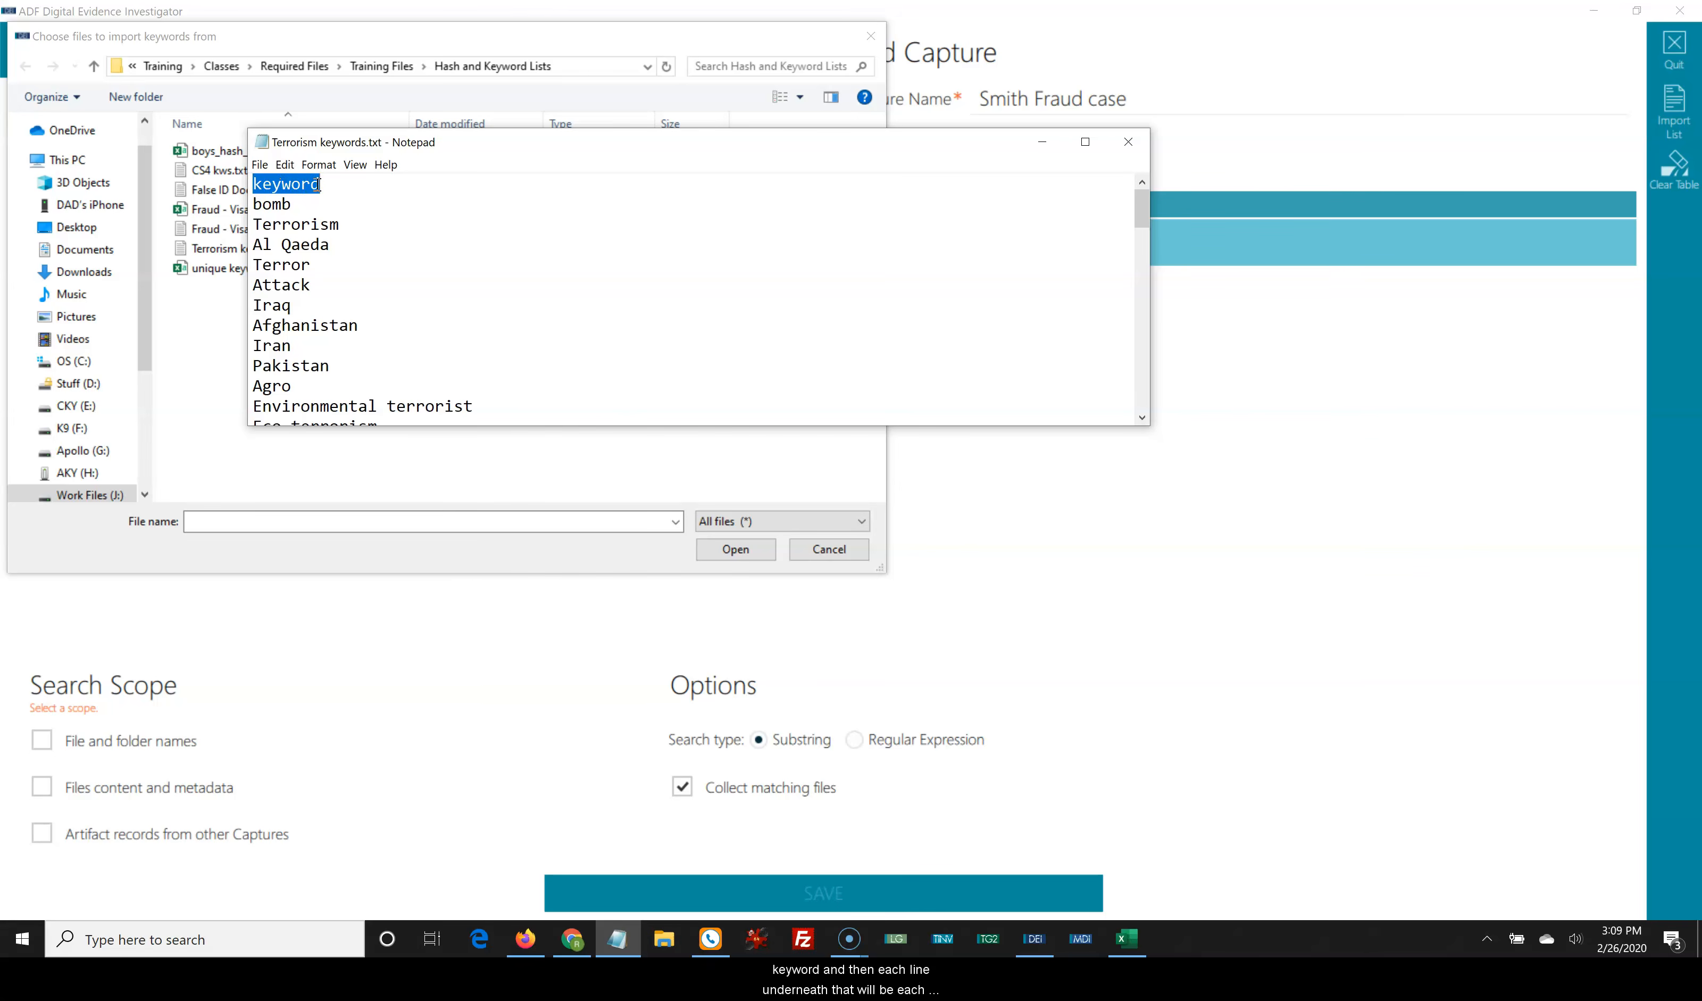
Return from Notepad to ADF Digital Evidence Investigator and import the keywords from unique keywords.csv into the search expressions
click(326, 201)
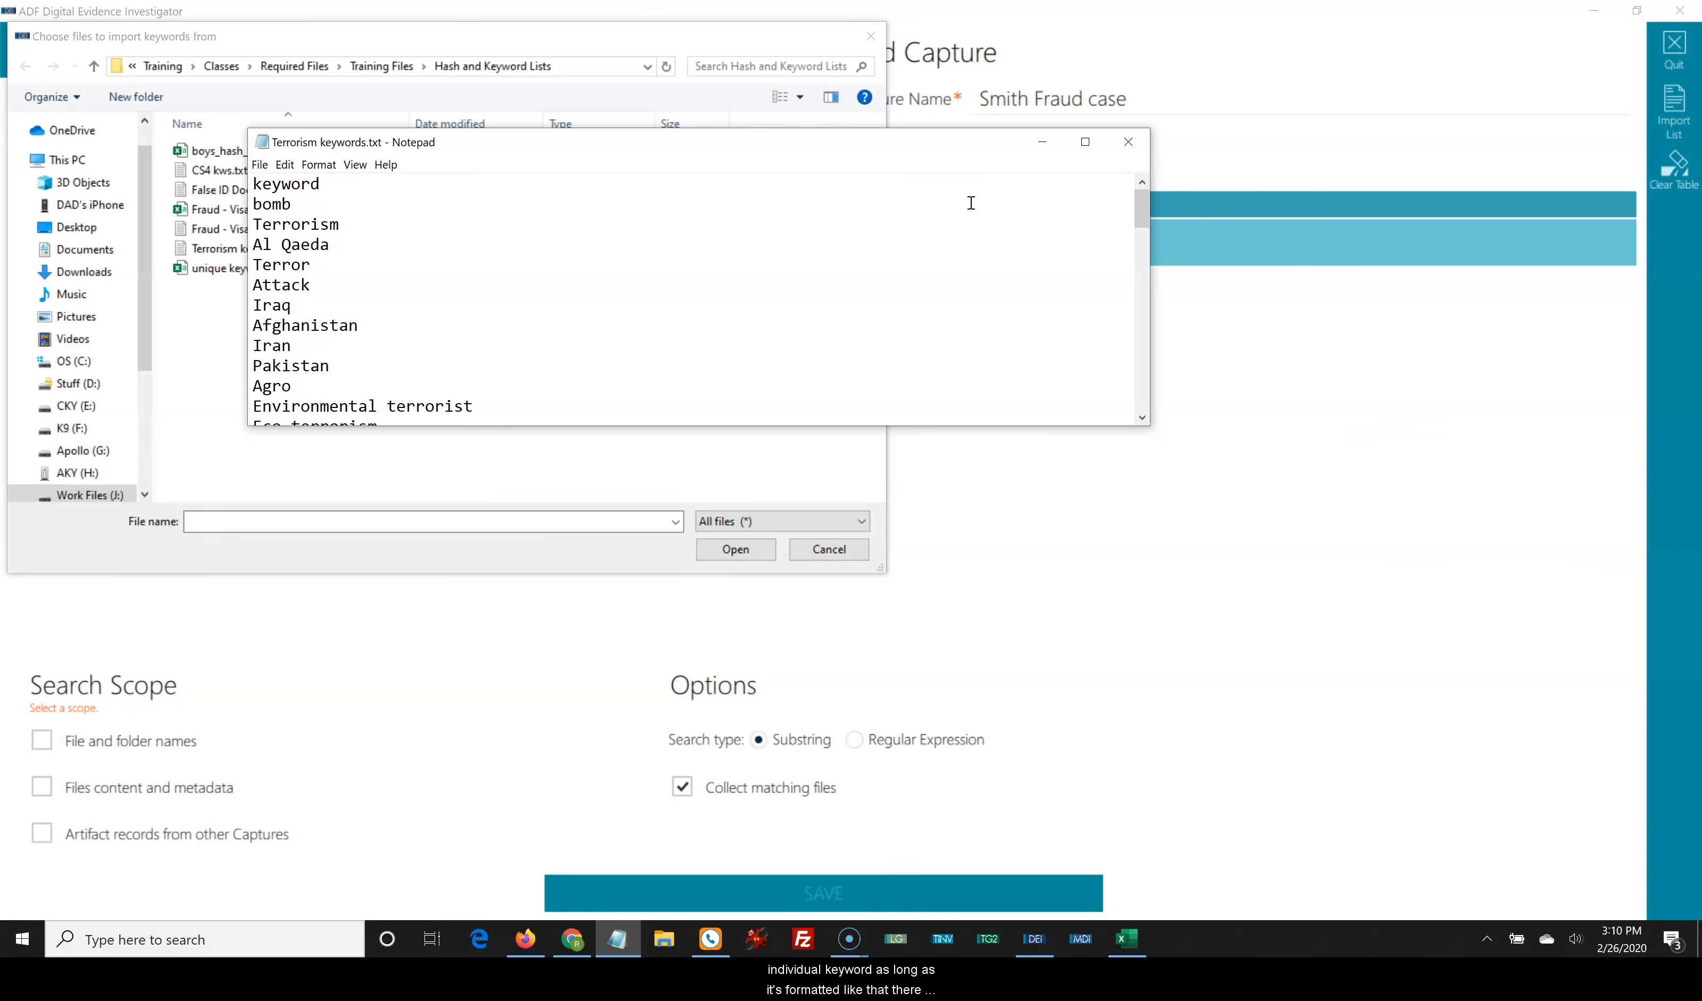
click(1041, 141)
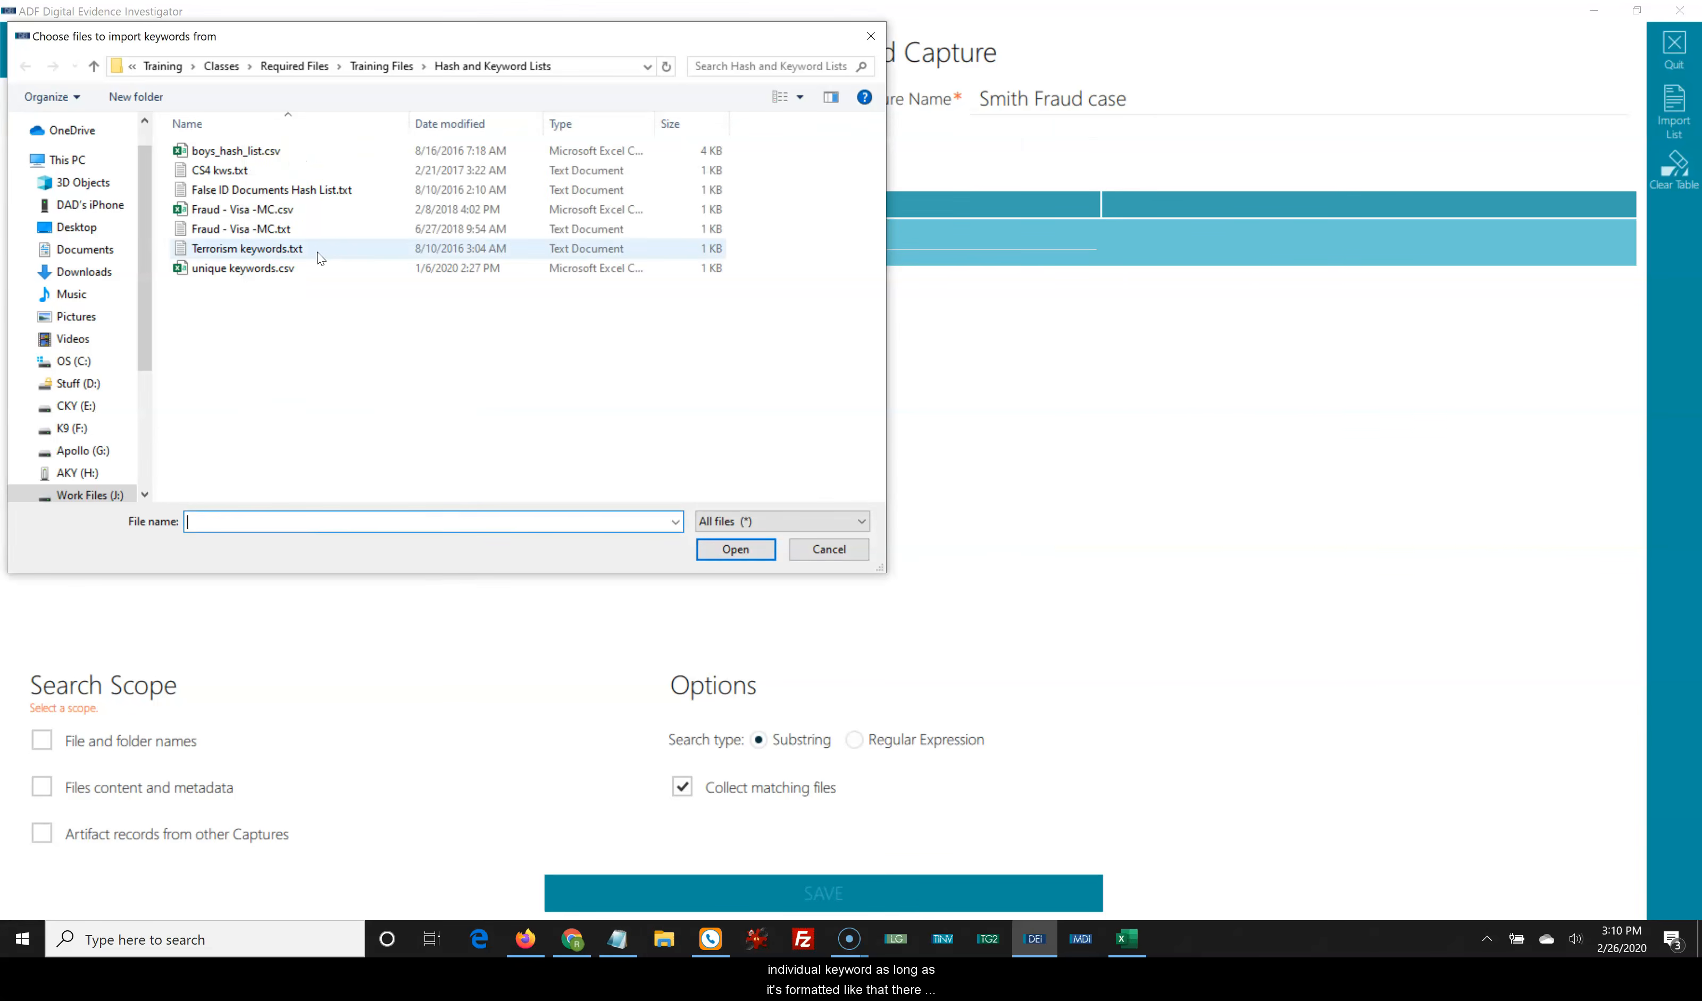
click(253, 272)
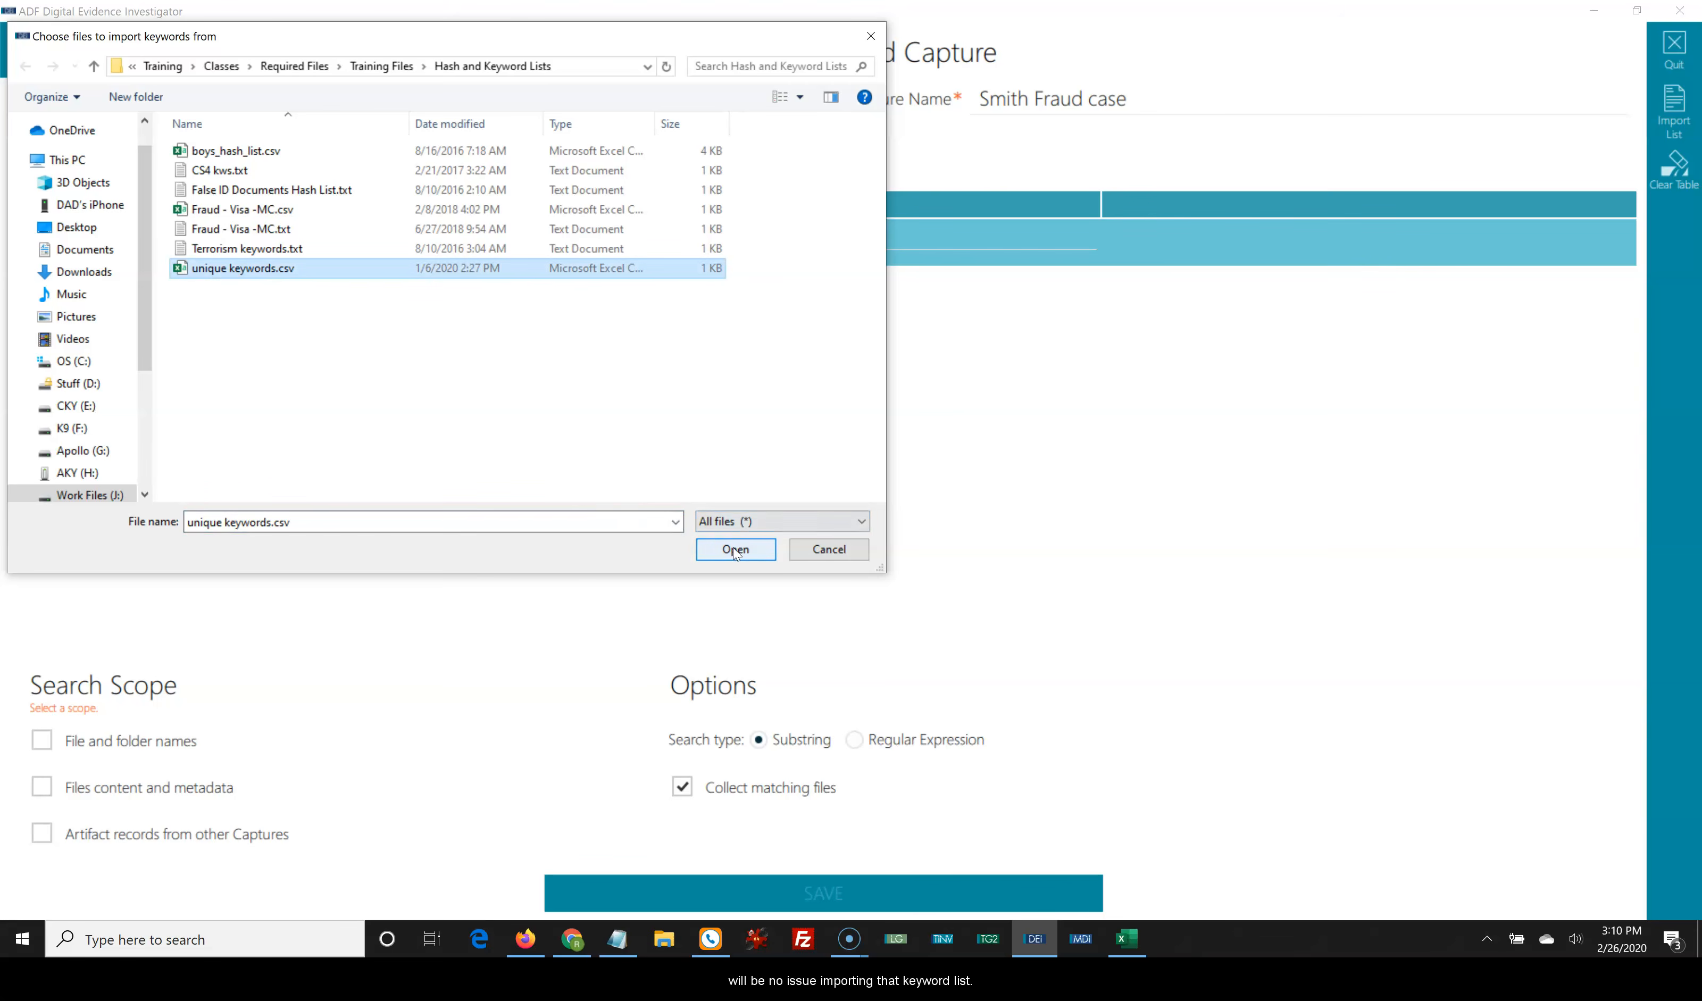
click(237, 211)
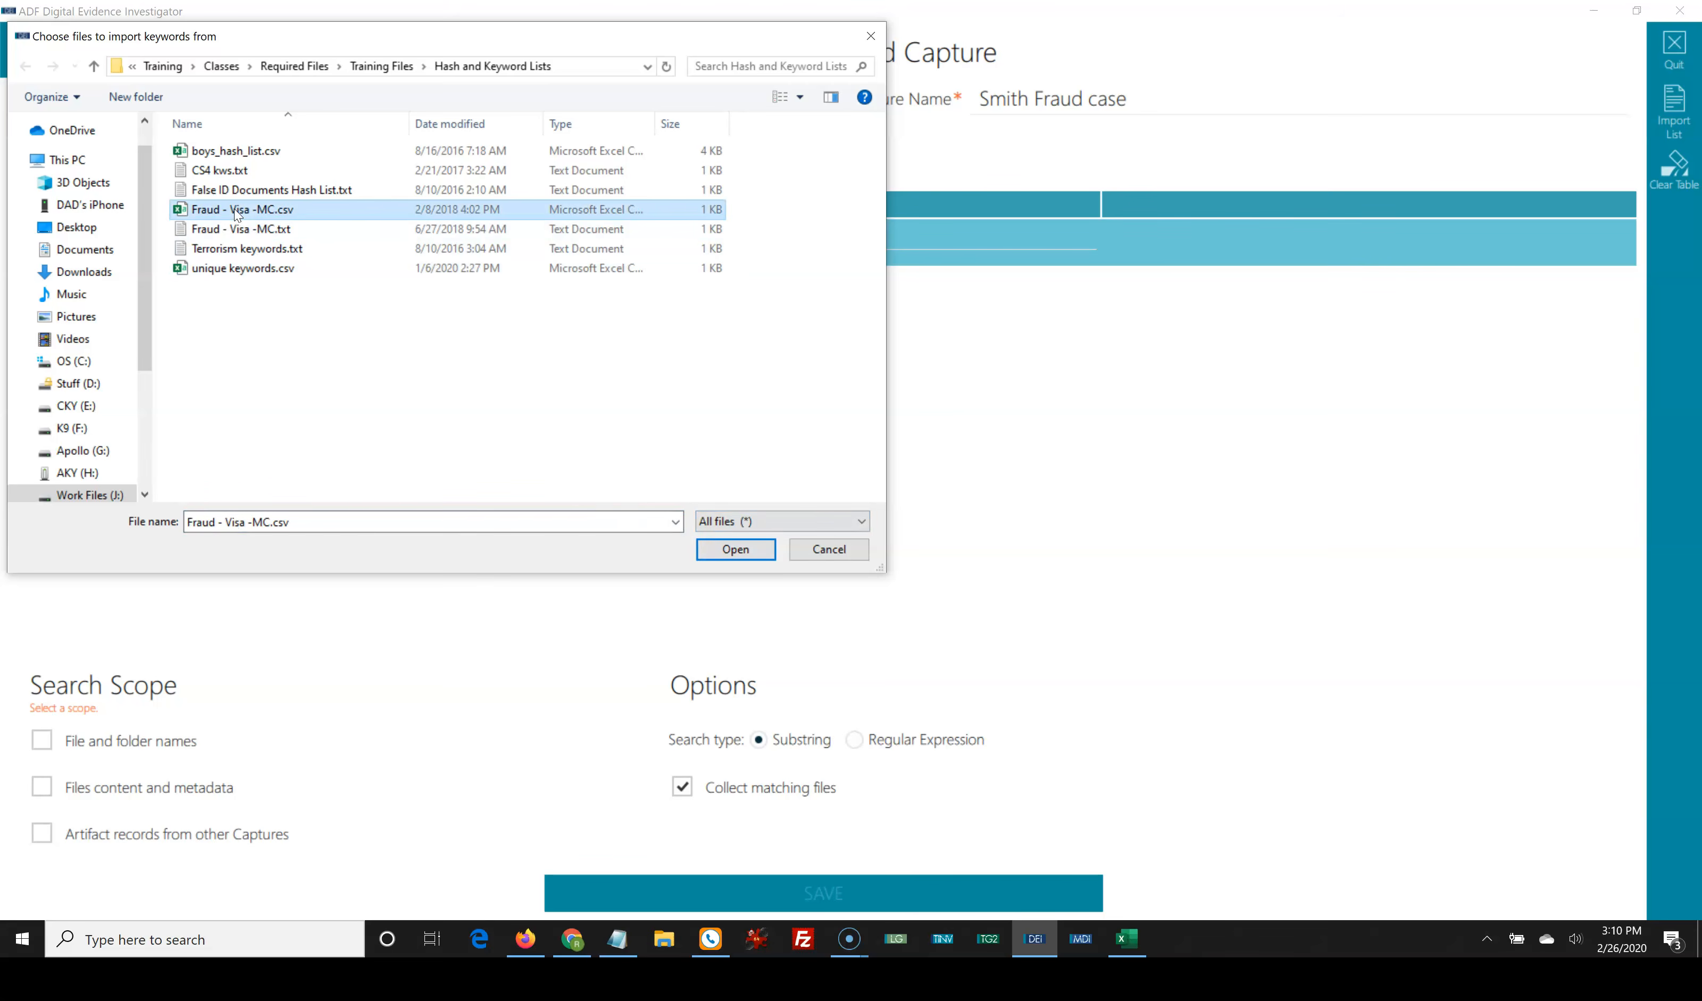
click(248, 270)
click(736, 551)
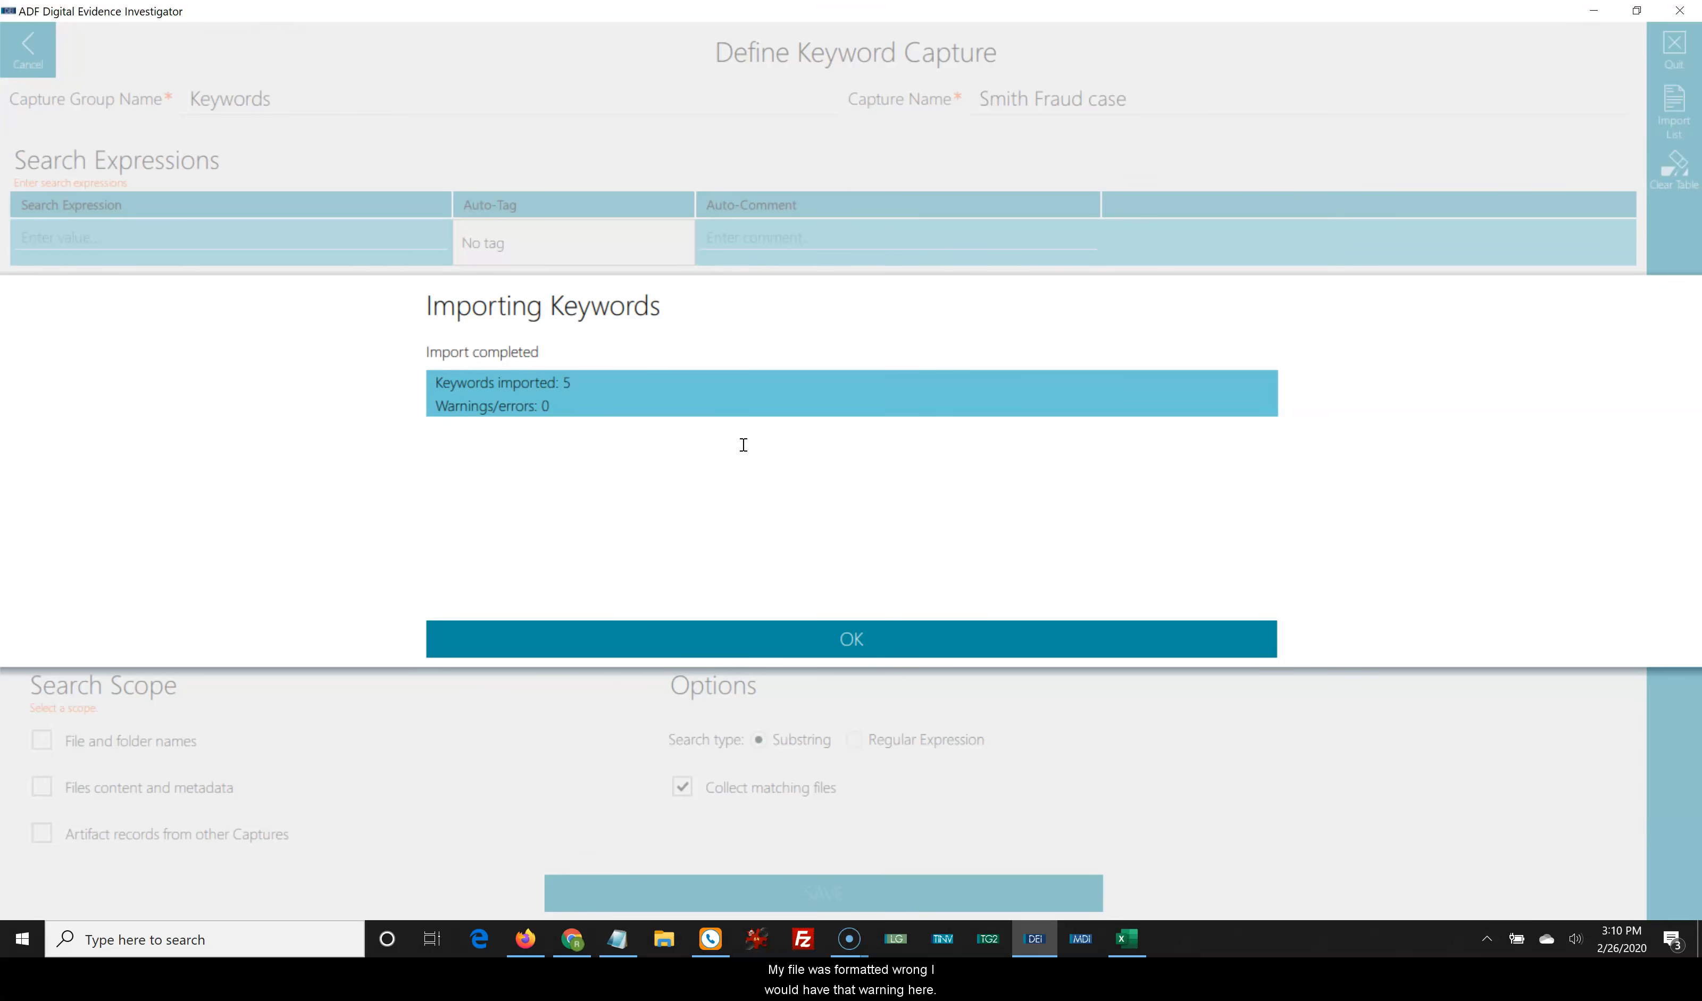
click(855, 633)
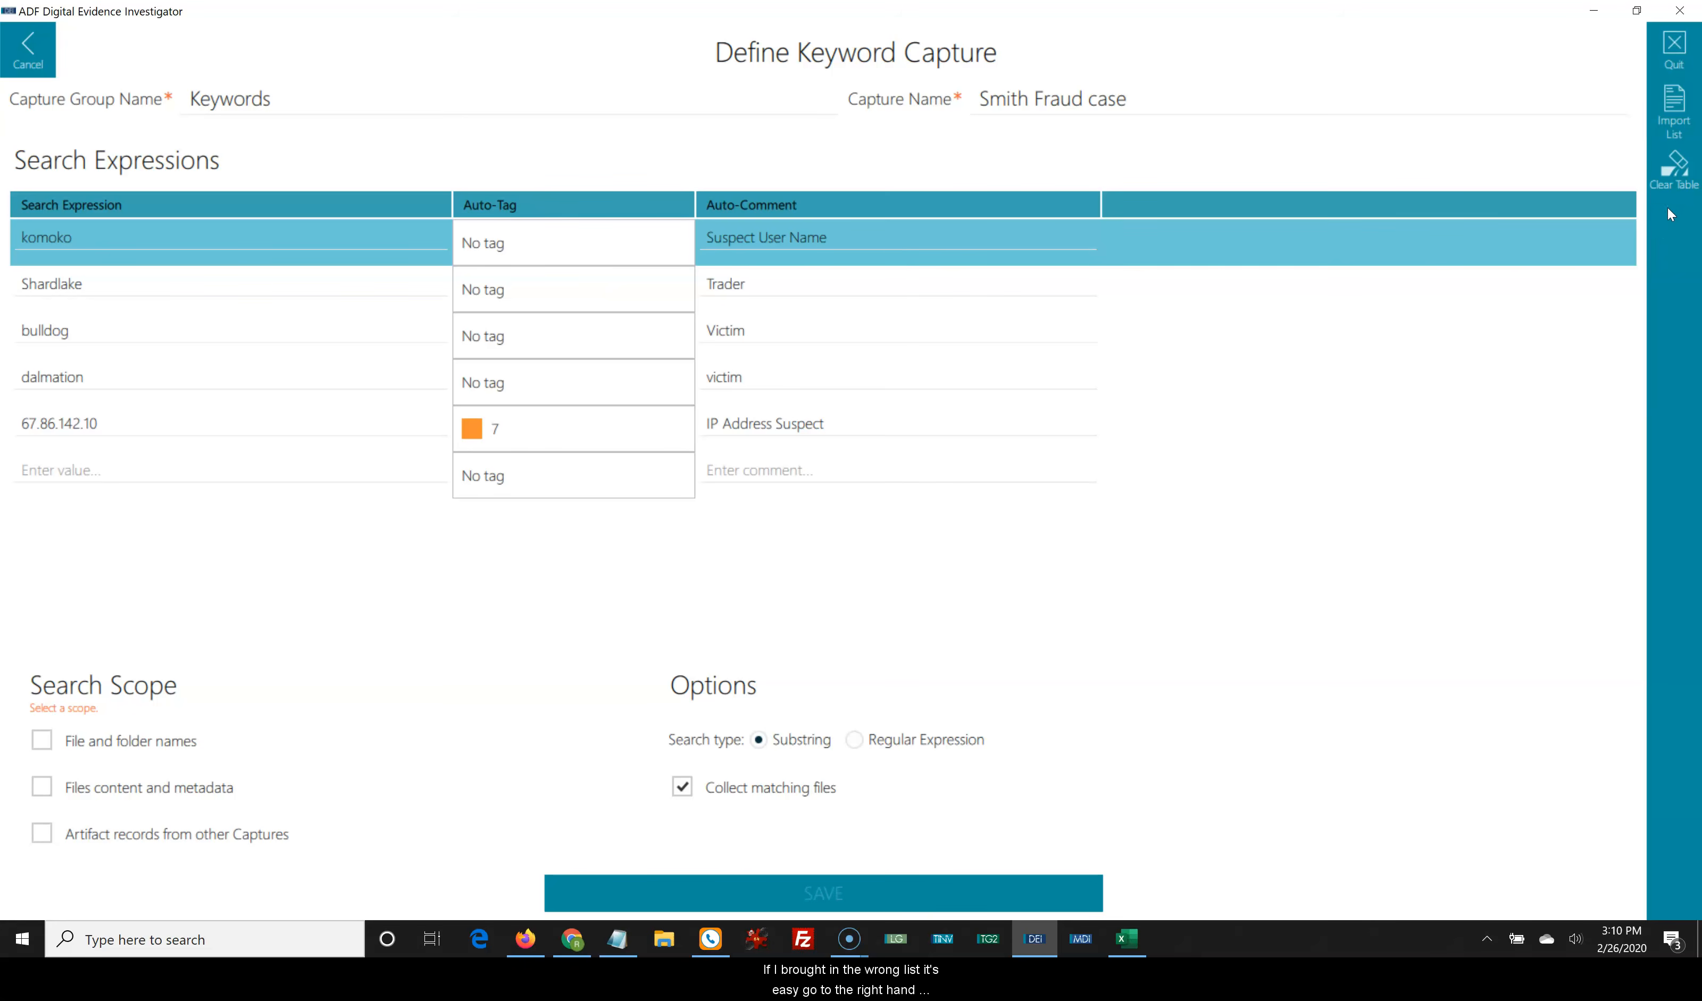
Clear the search expressions table and import Fraud - Visa -MC.csv instead, widening the Search Expression column to read the patterns
click(1679, 177)
click(1675, 117)
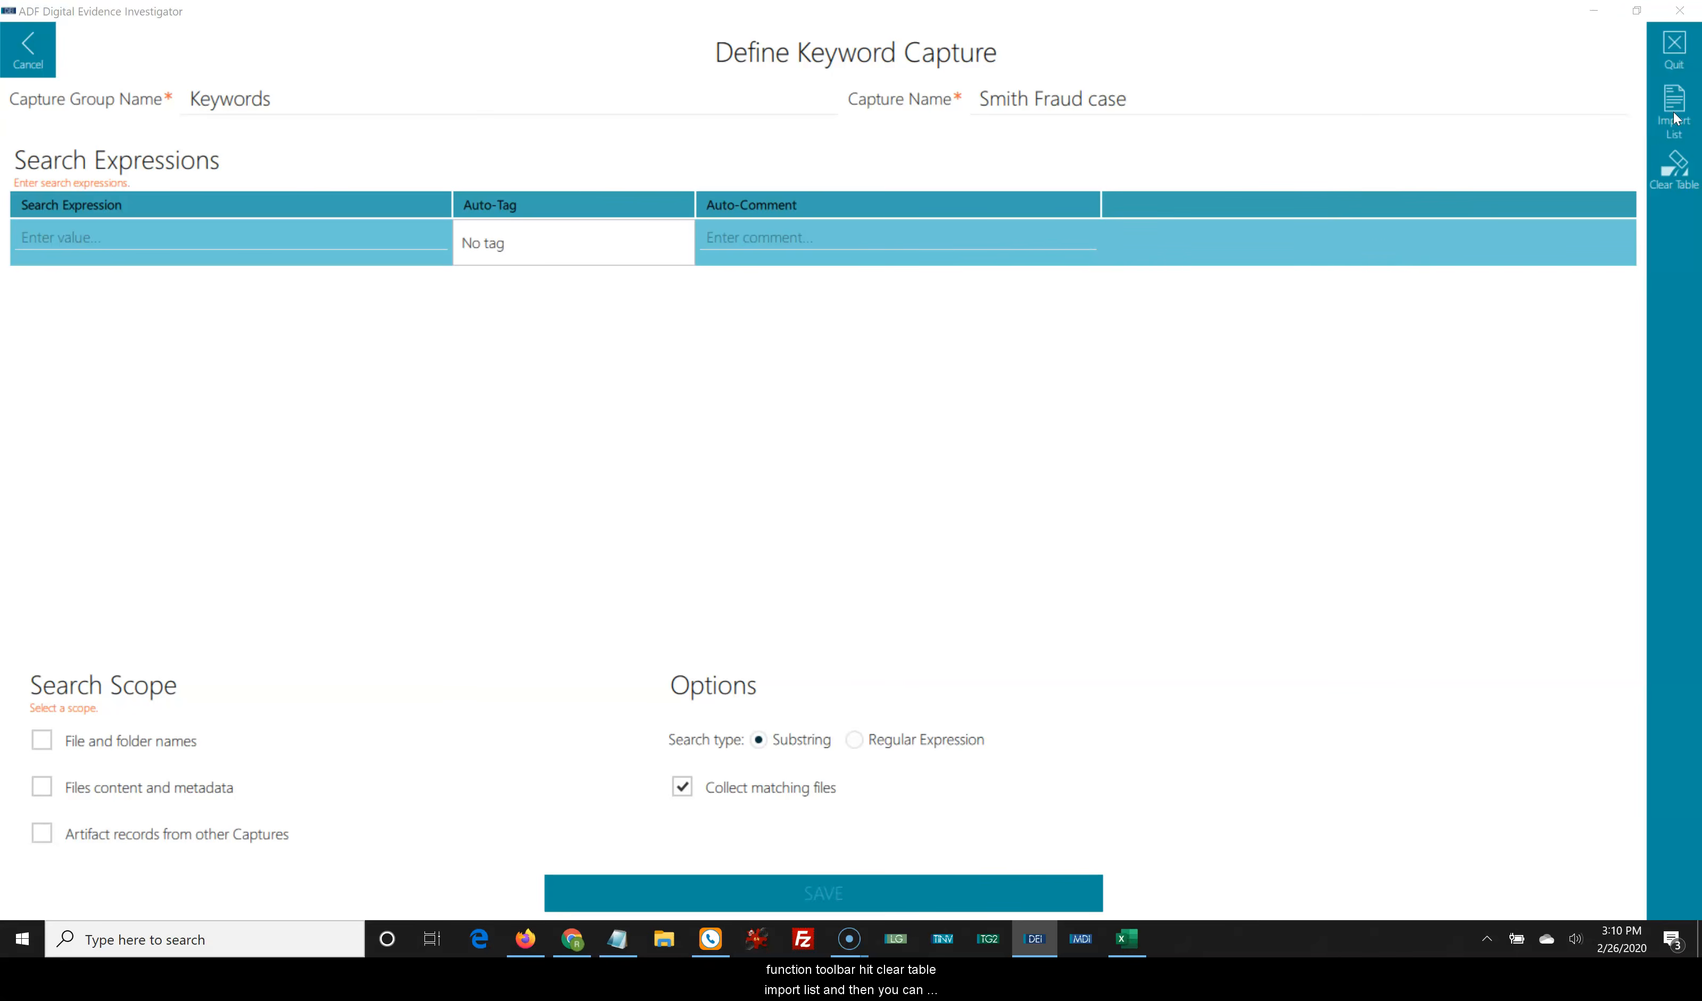
click(284, 210)
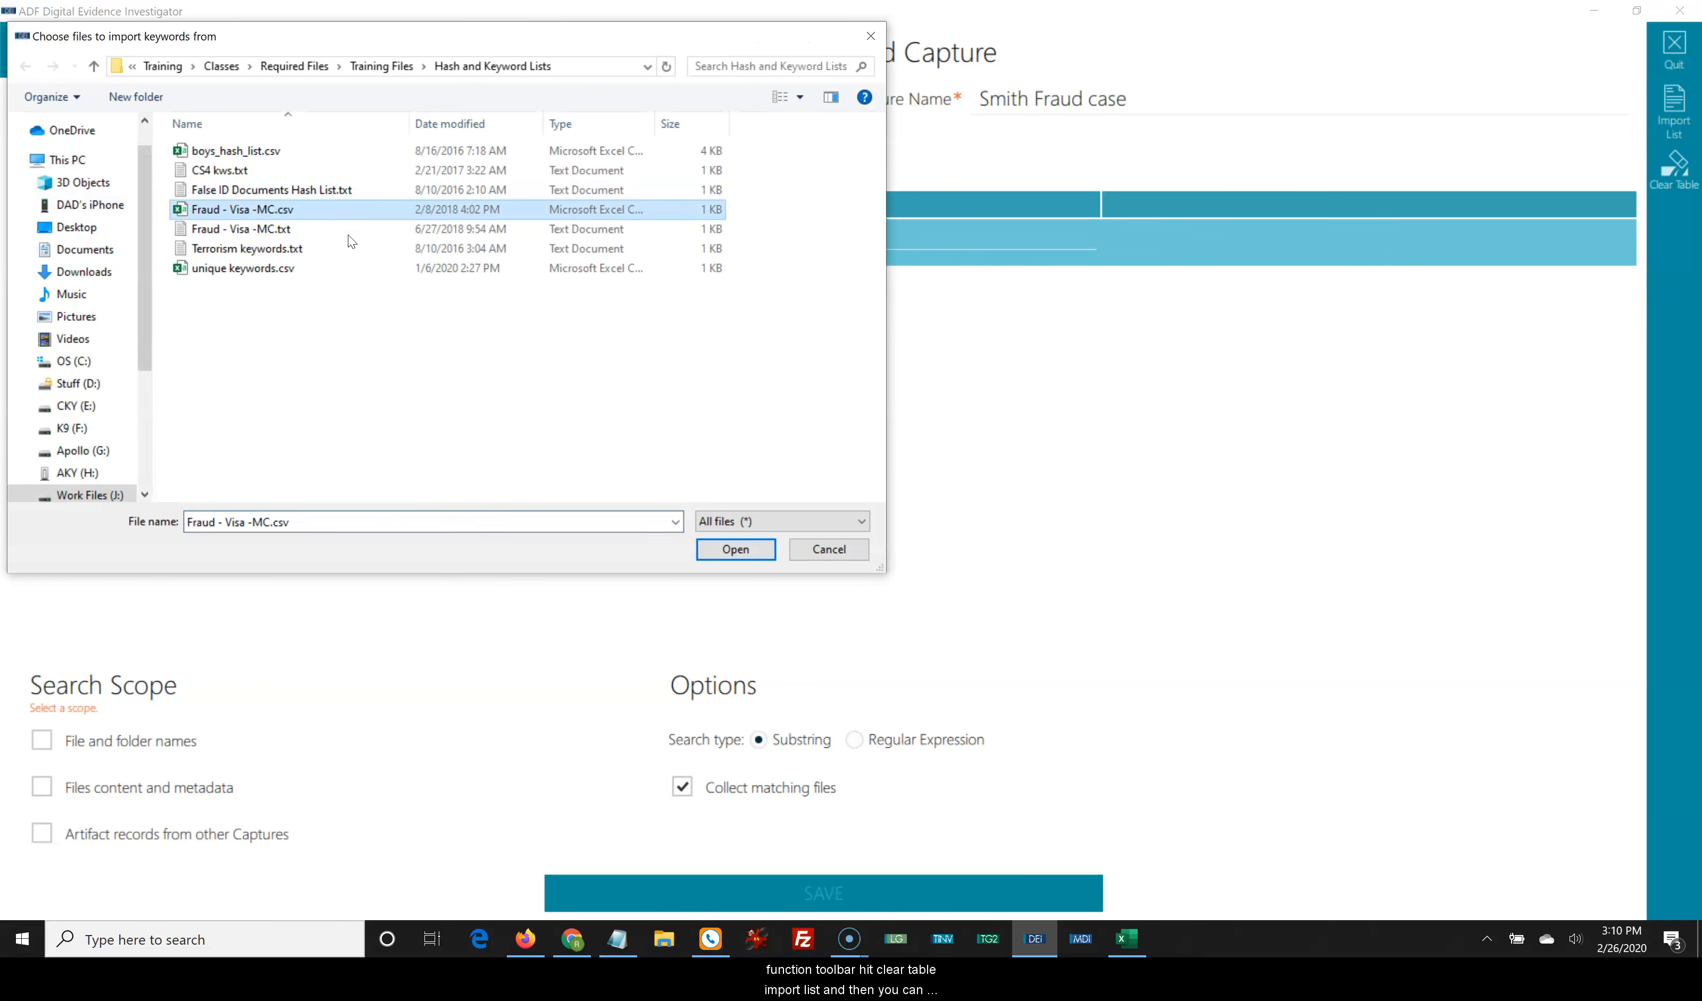
click(731, 550)
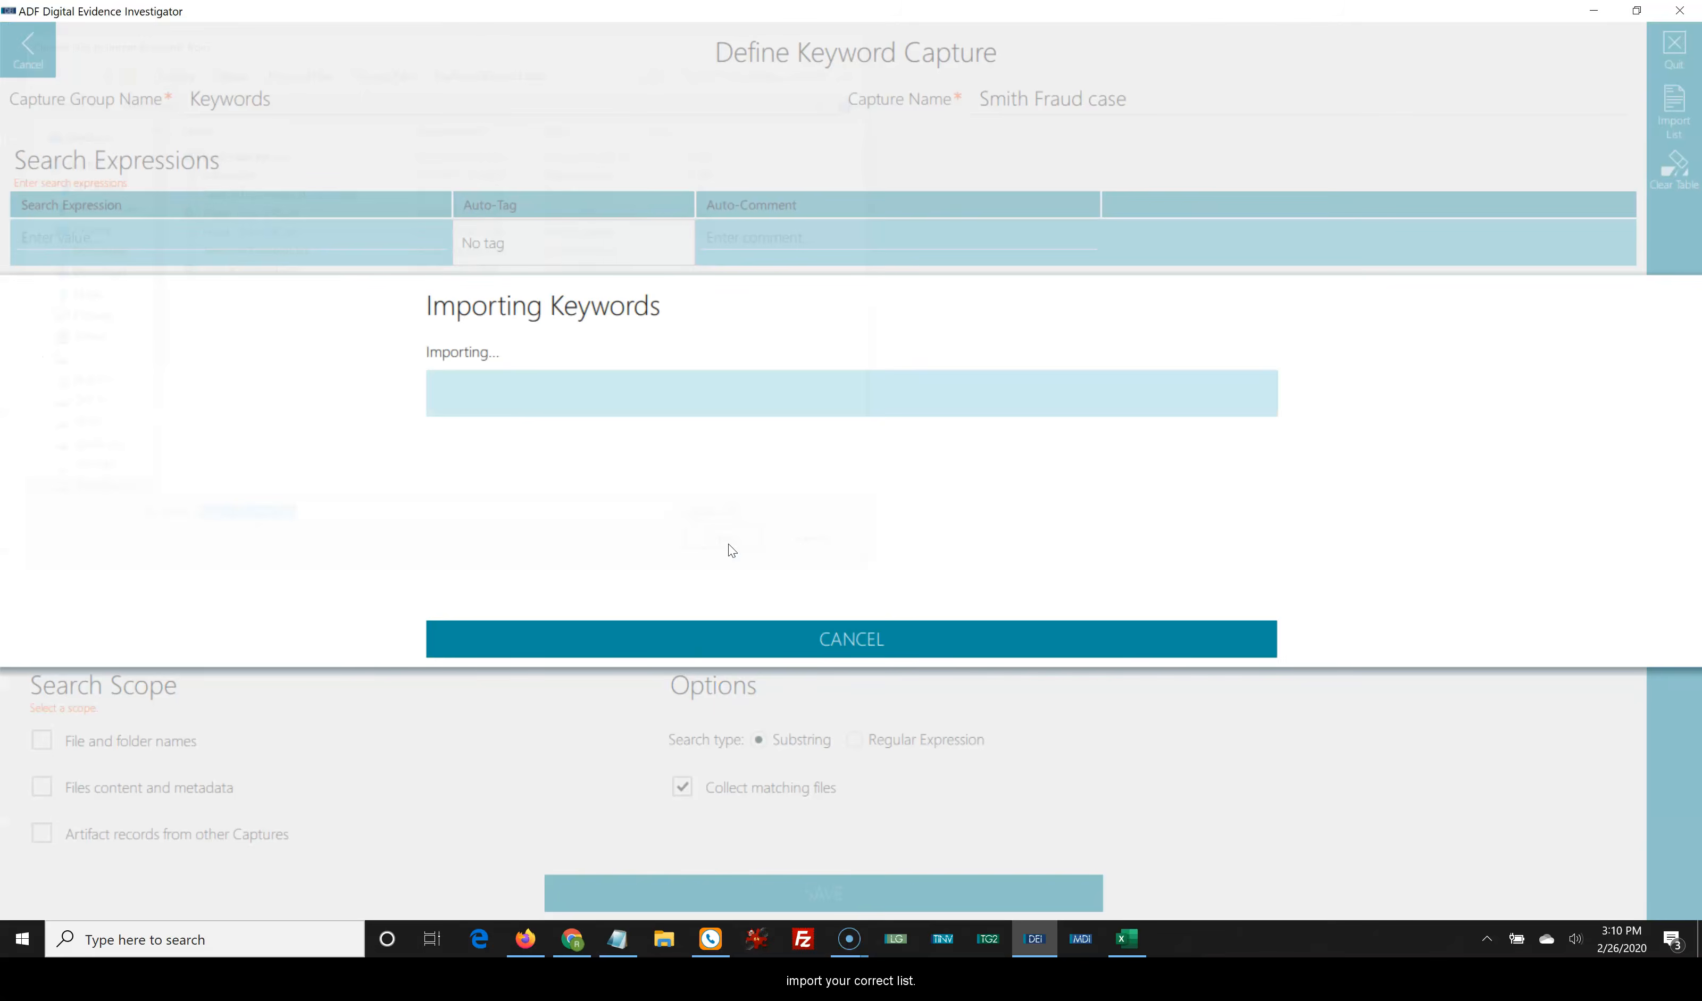
click(862, 644)
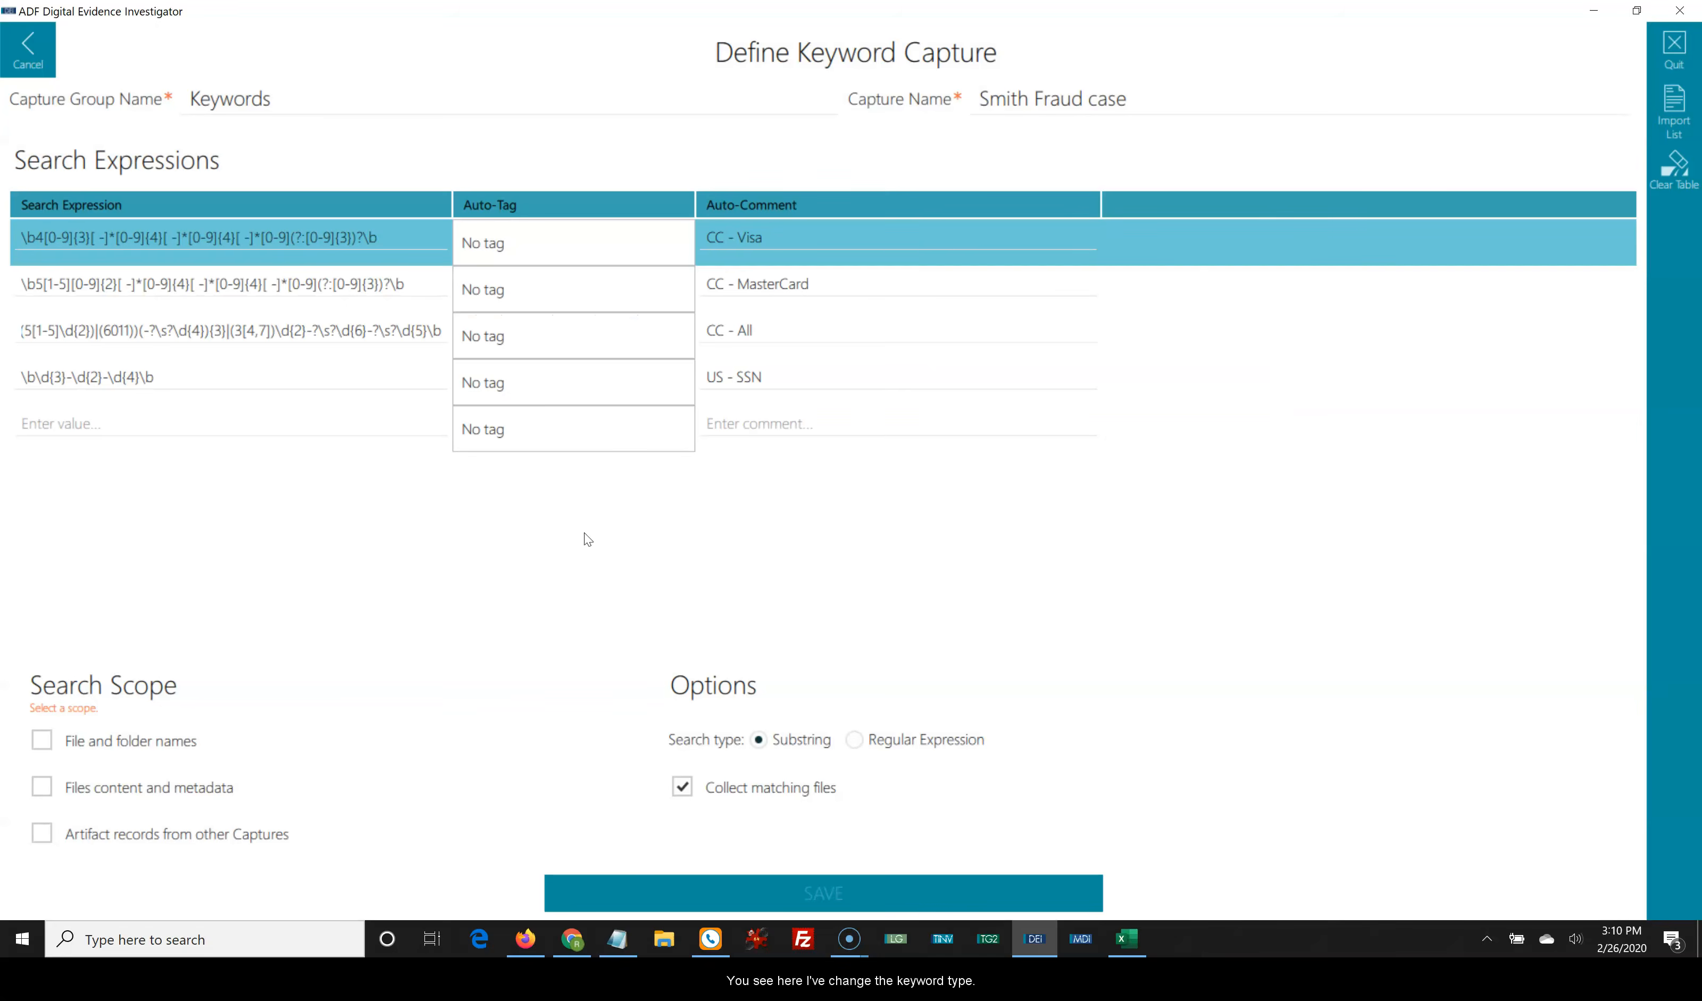
drag(452, 200, 512, 200)
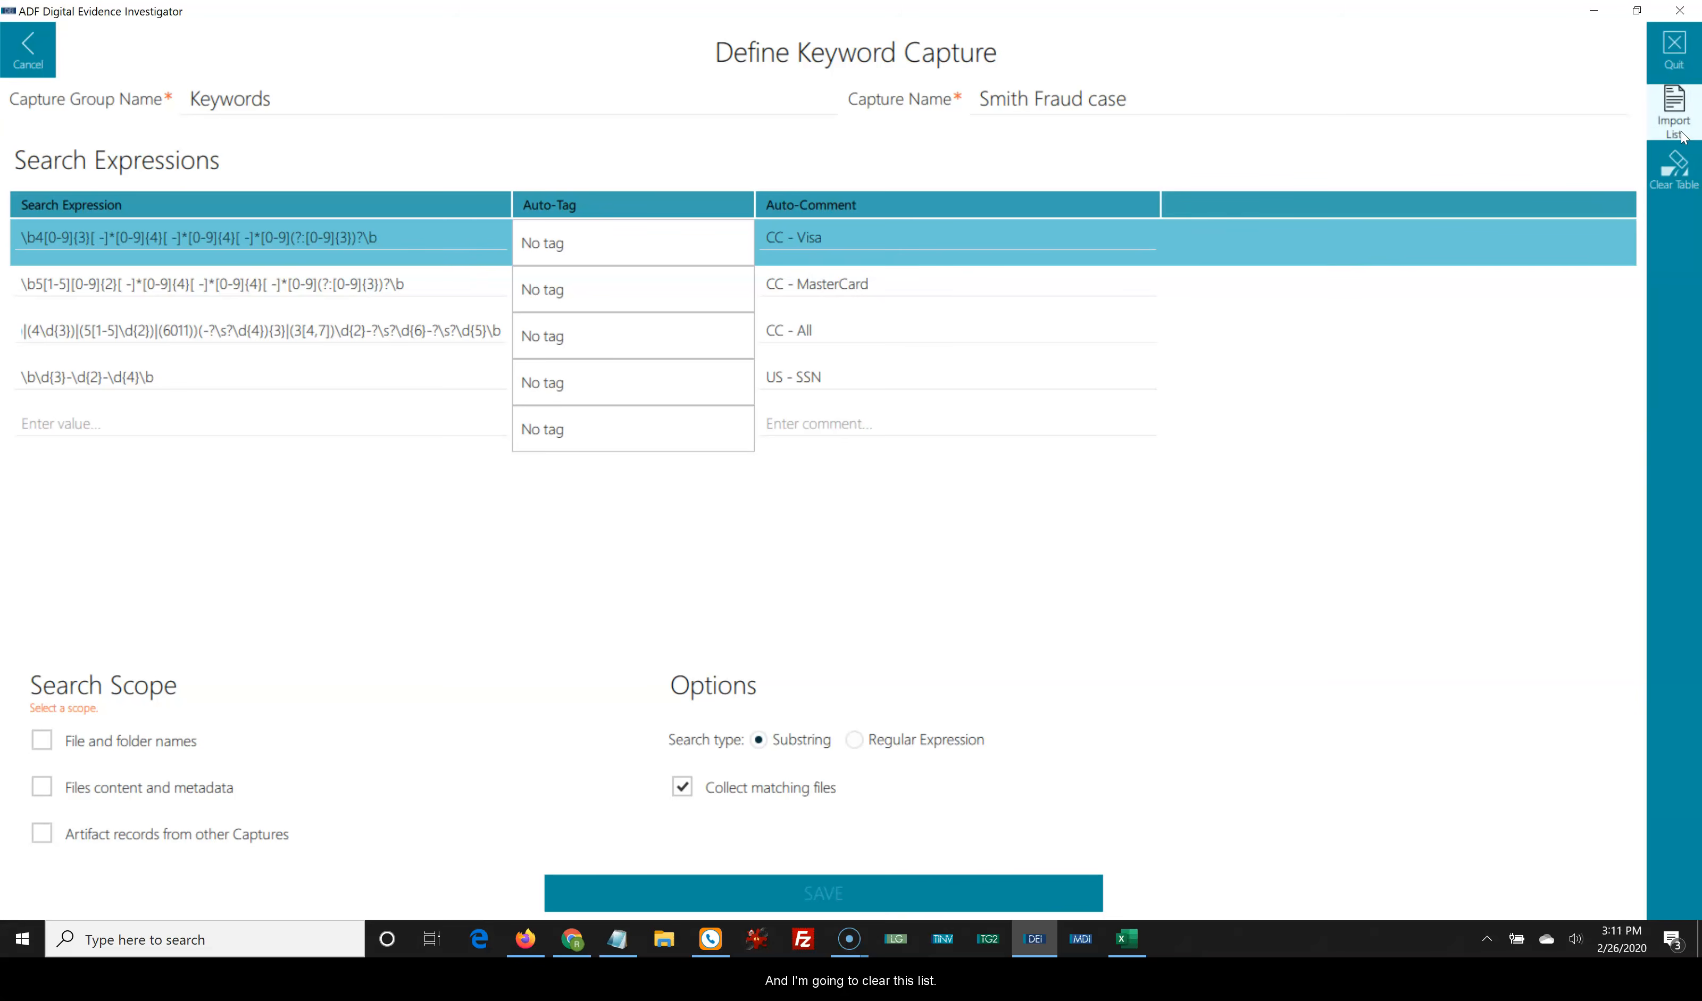
Empty the search expressions table and import unique keywords.csv again
click(1675, 169)
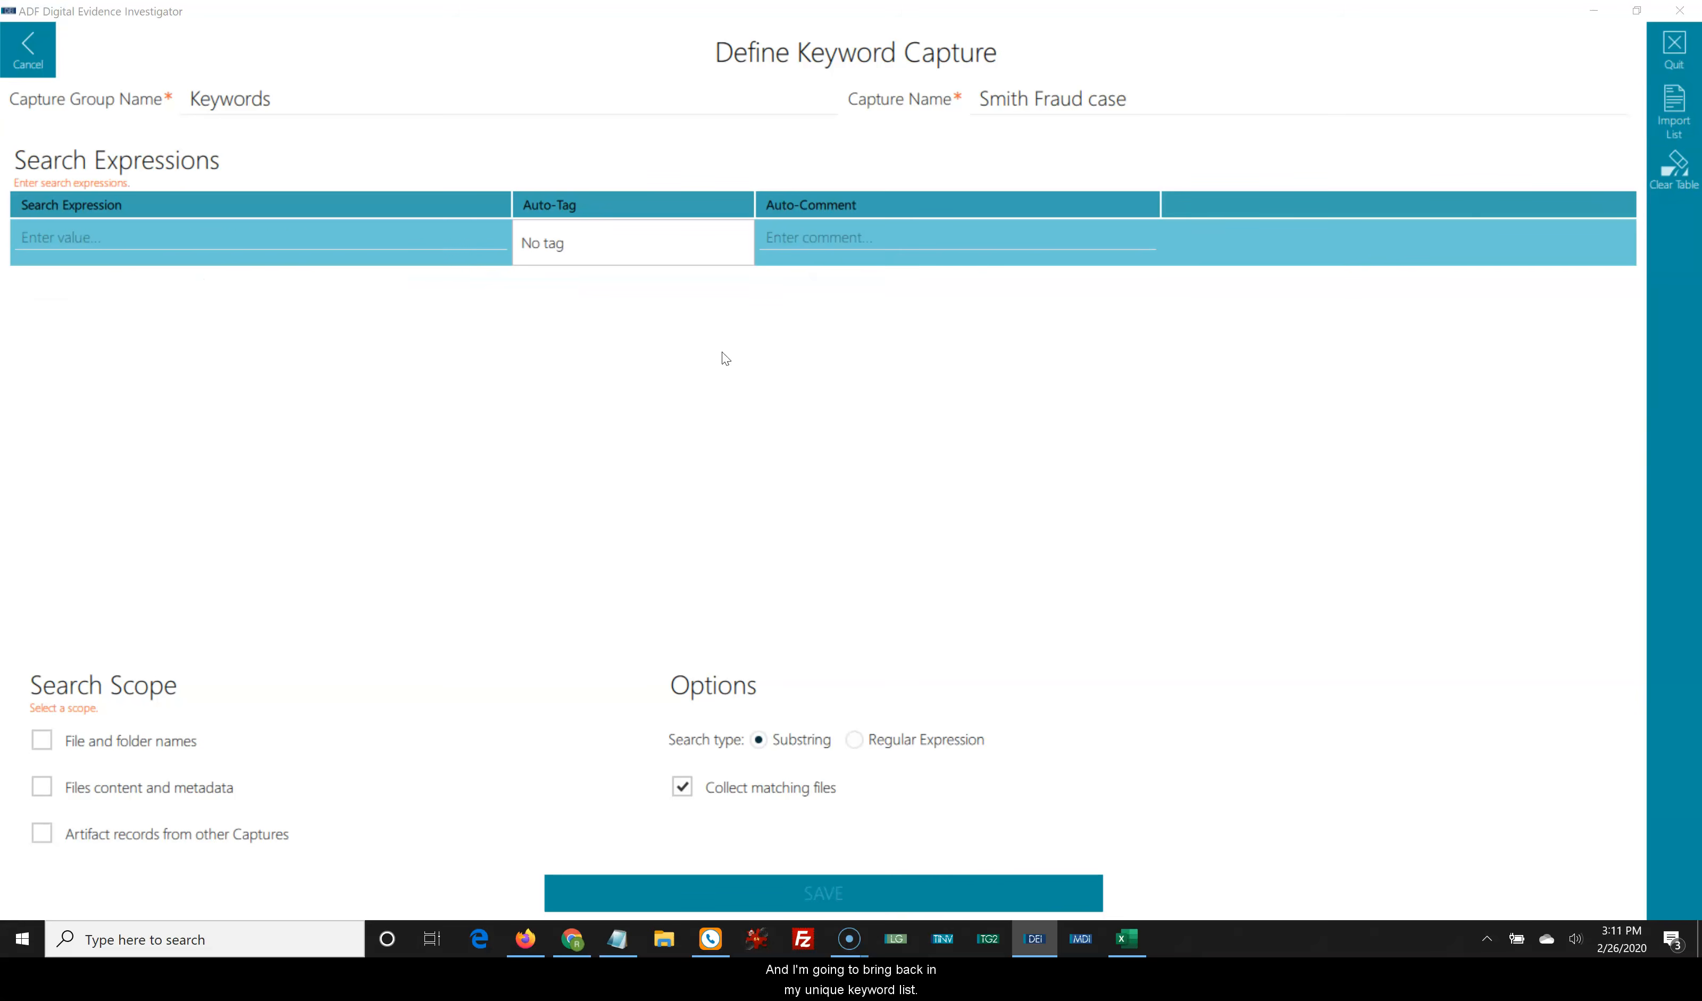
click(233, 269)
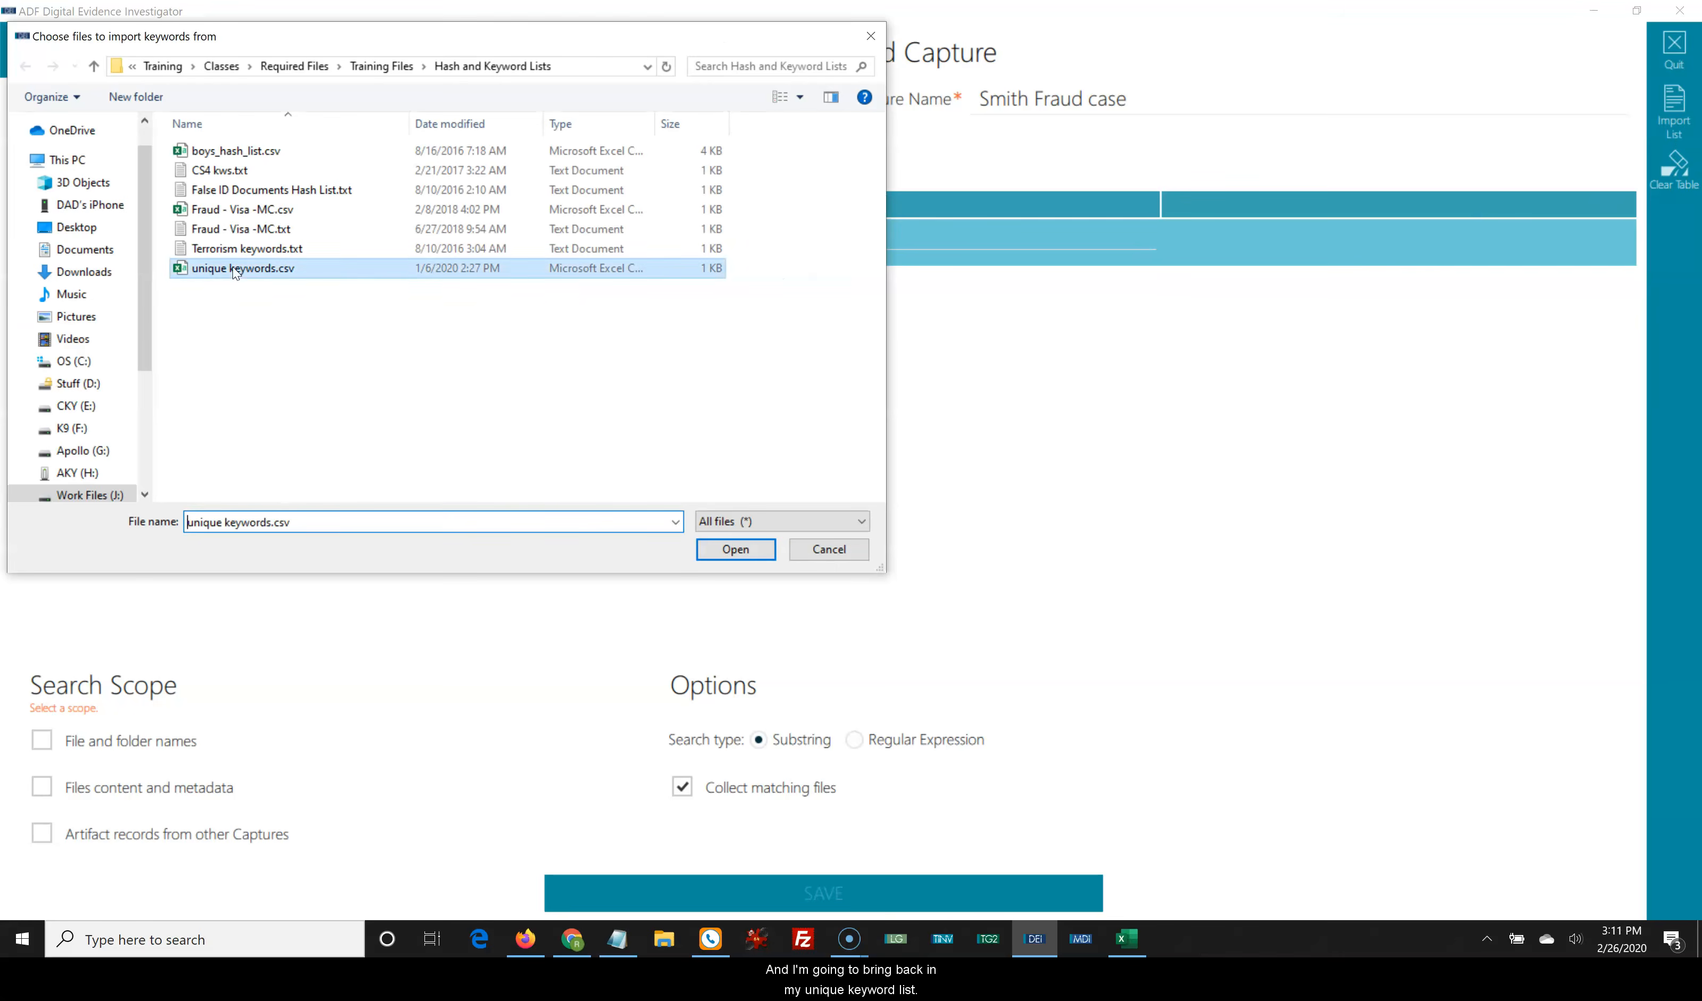
double_click(233, 270)
click(786, 642)
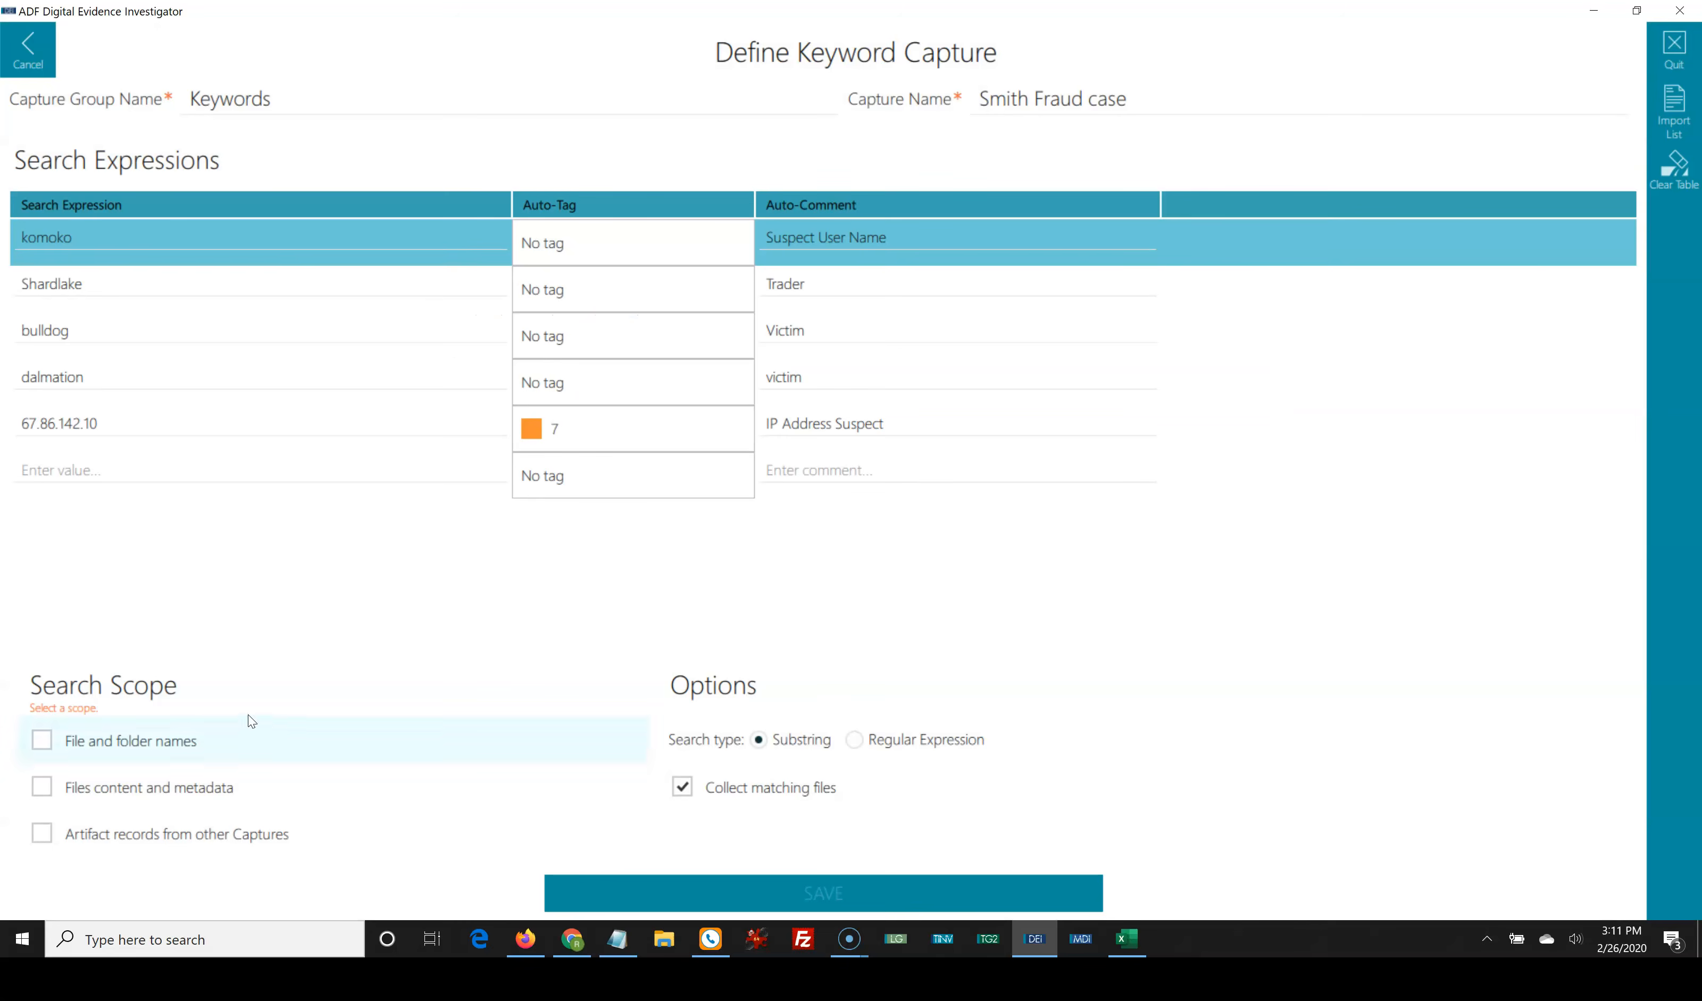
Include file and folder names and artifact records from other captures in the search scope
click(53, 746)
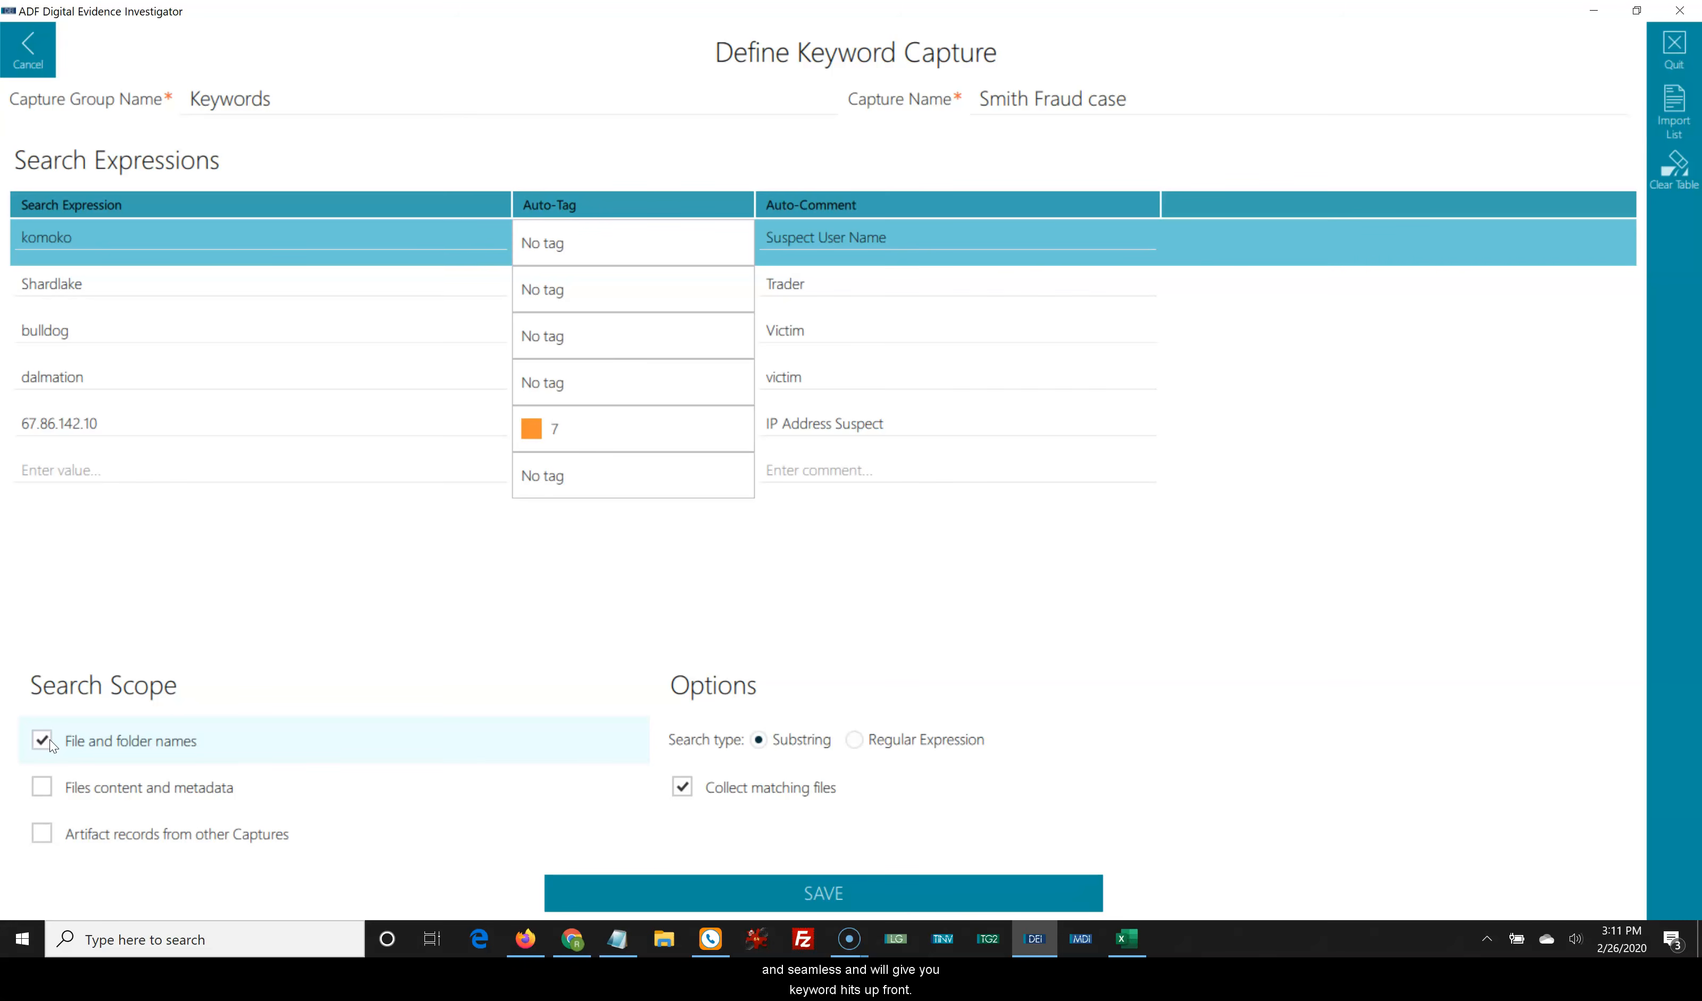
click(98, 840)
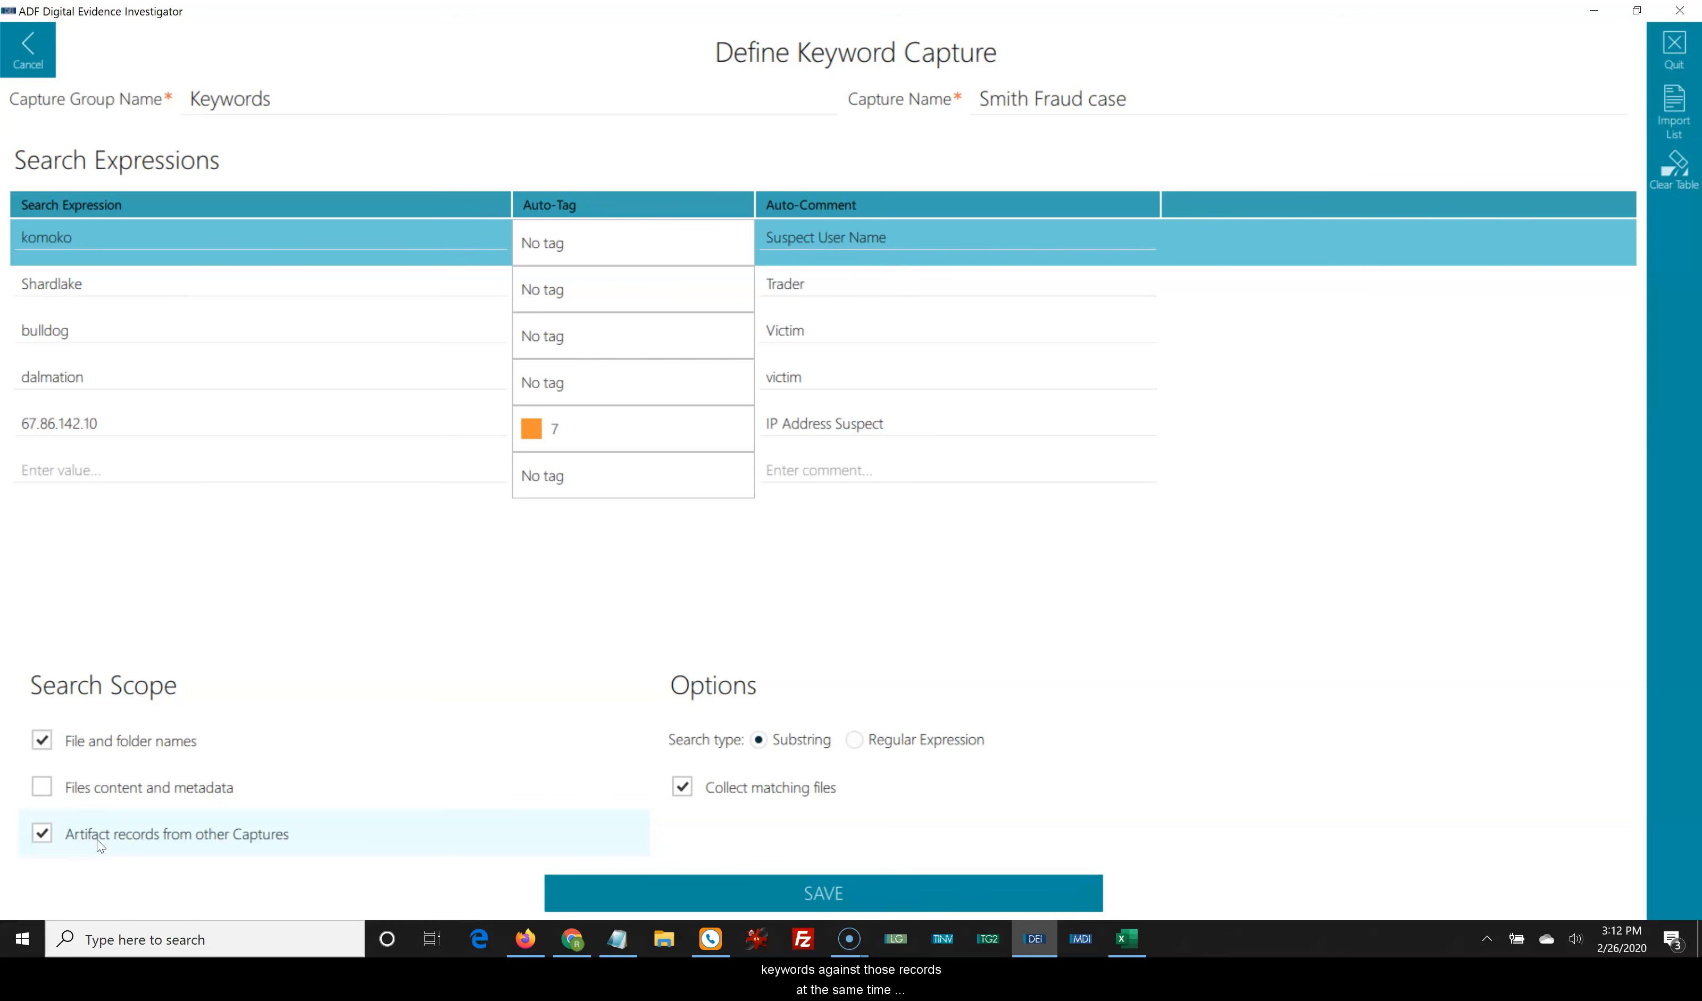
click(131, 824)
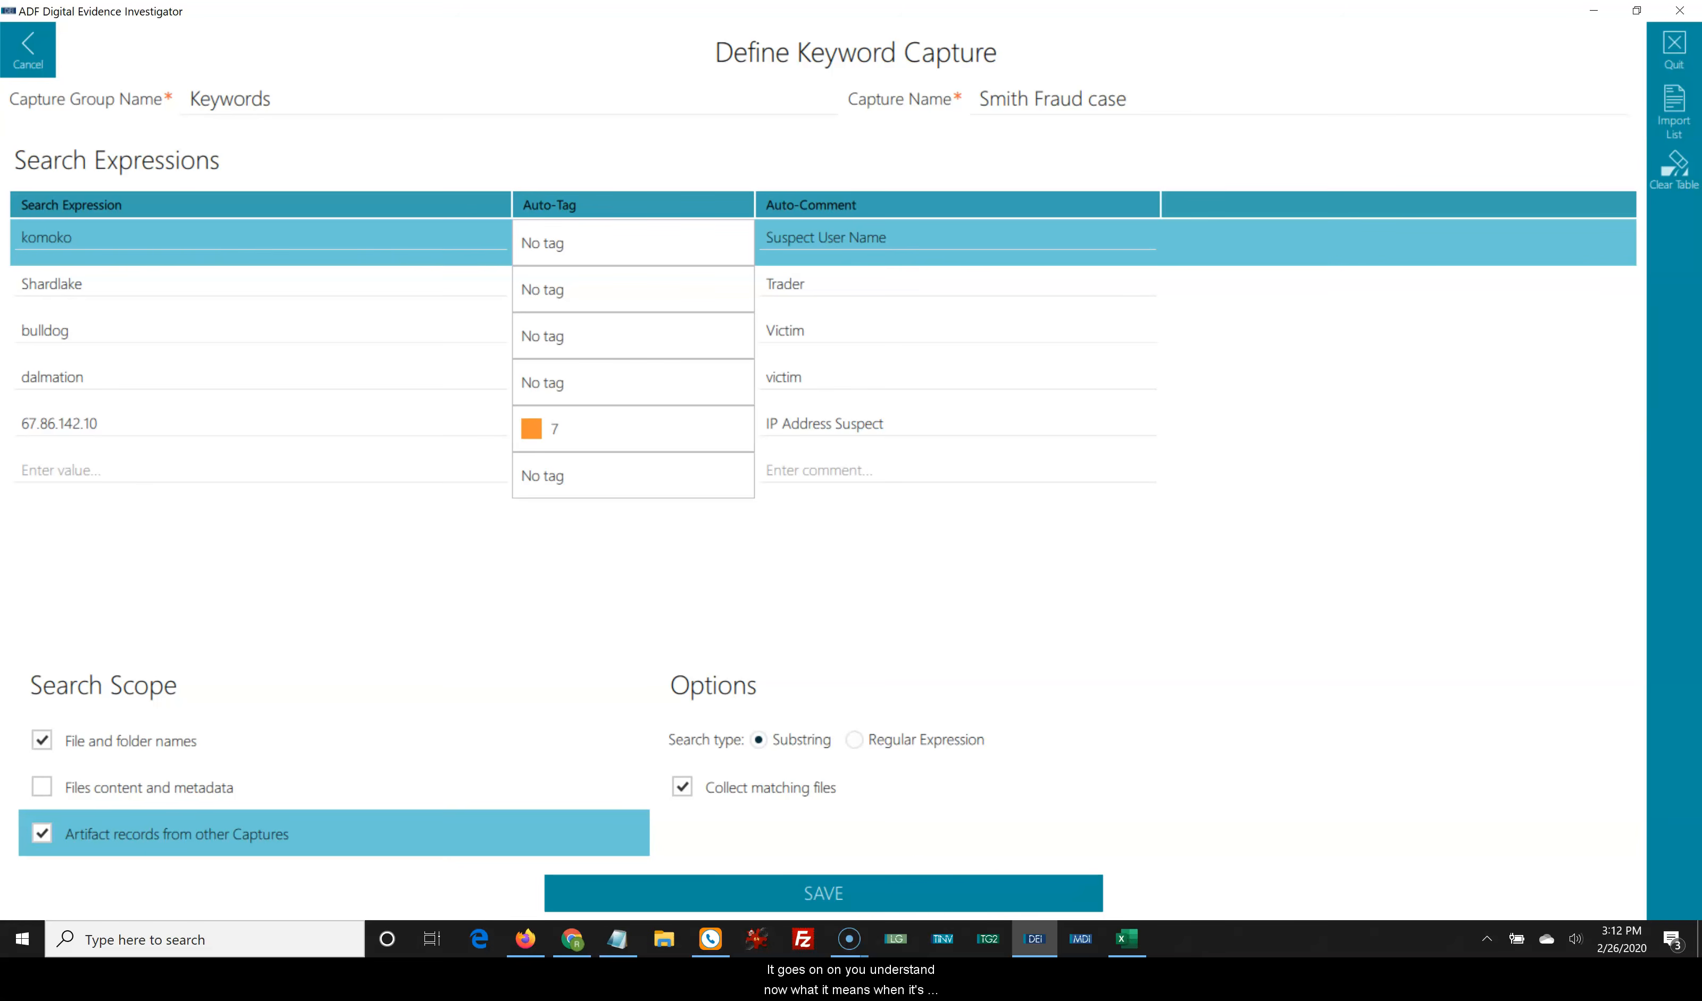
key(alt+Tab)
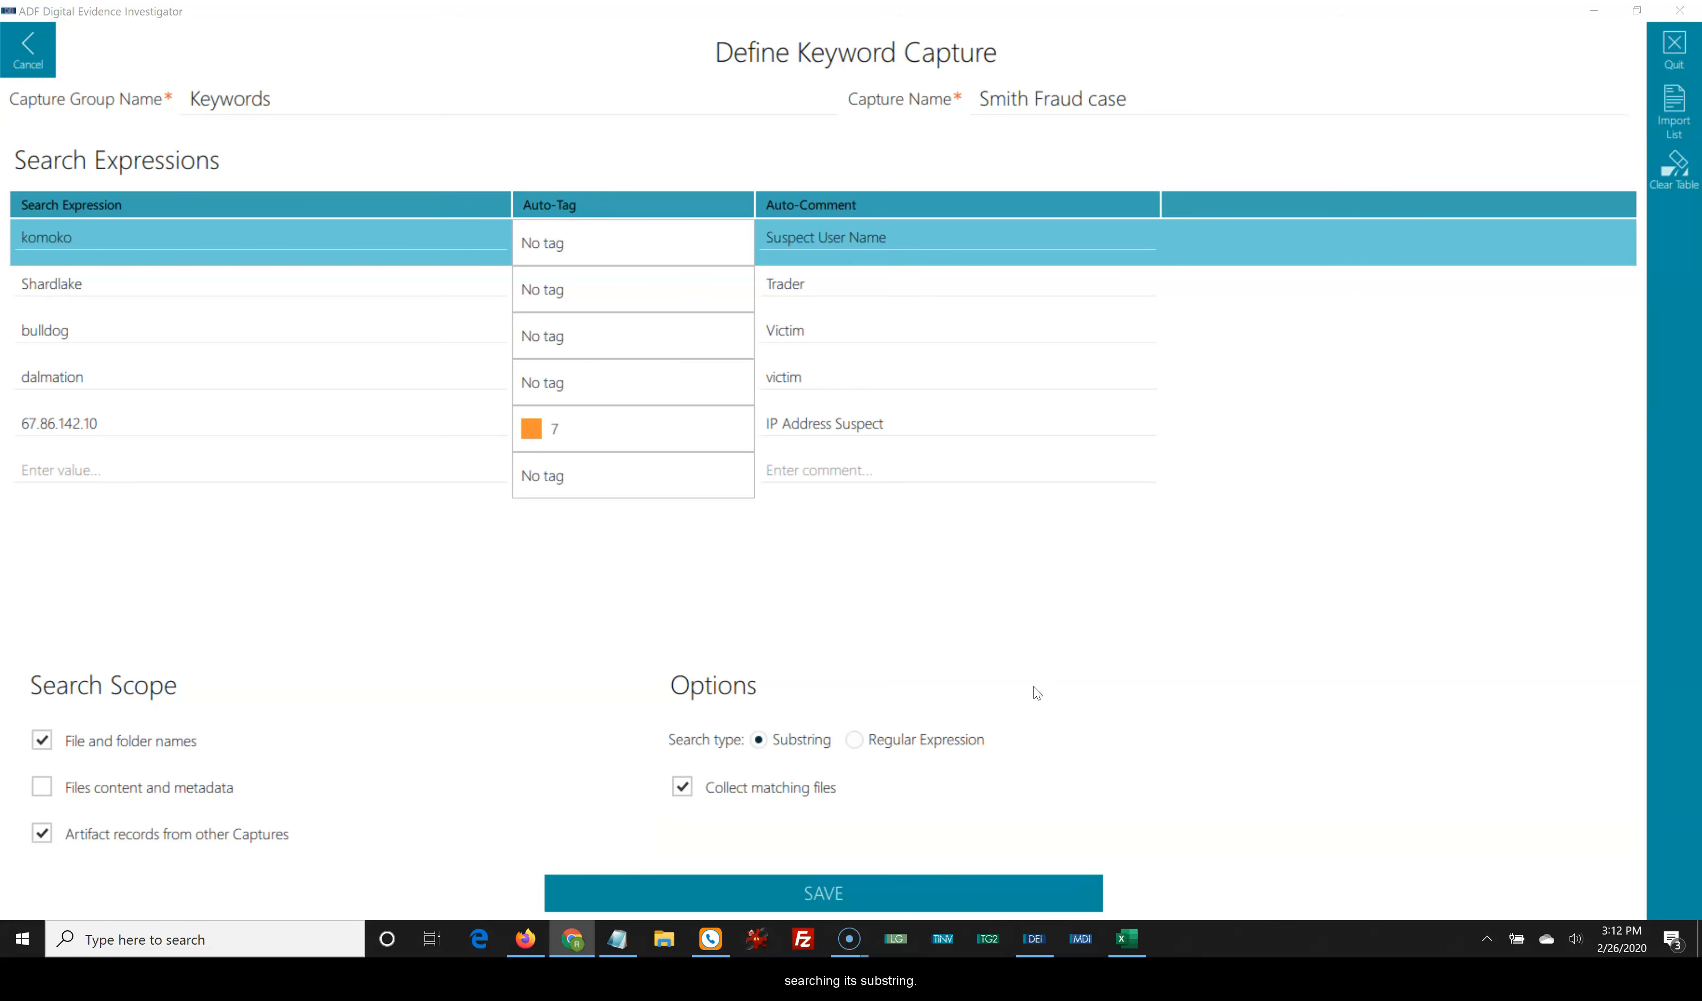
Set the search type to Regular Expression and replace the table's keywords with the patterns from Fraud - Visa -MC.csv, widening their column
click(925, 739)
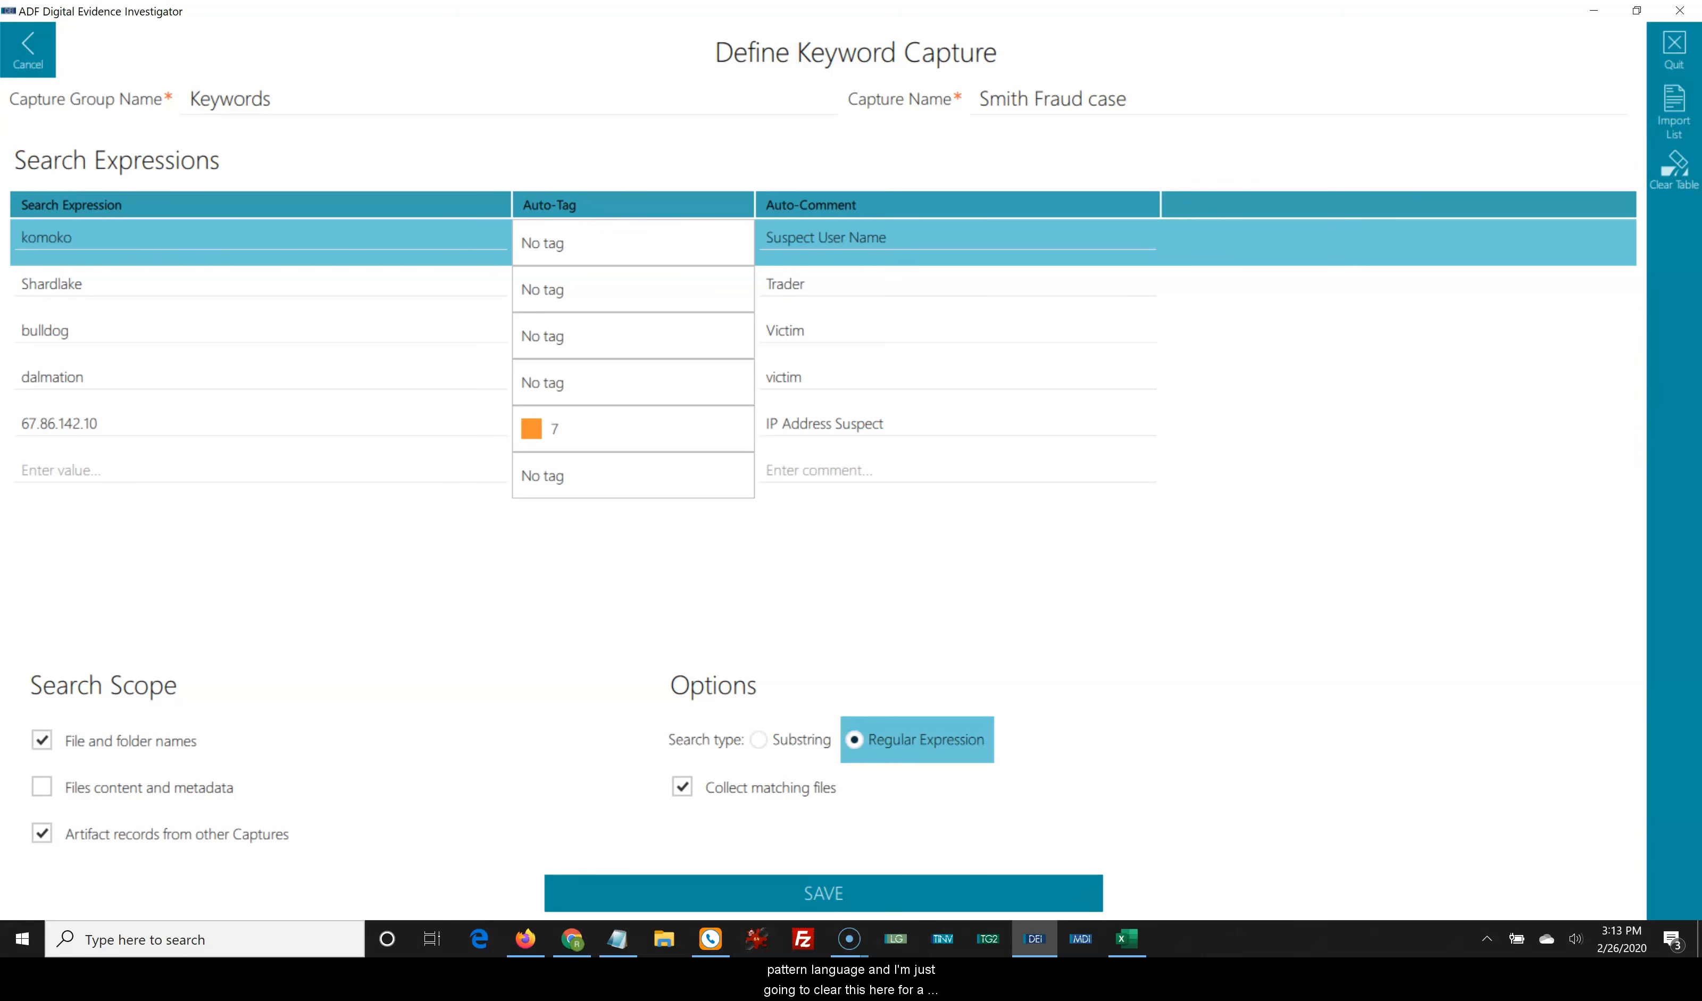
click(1673, 169)
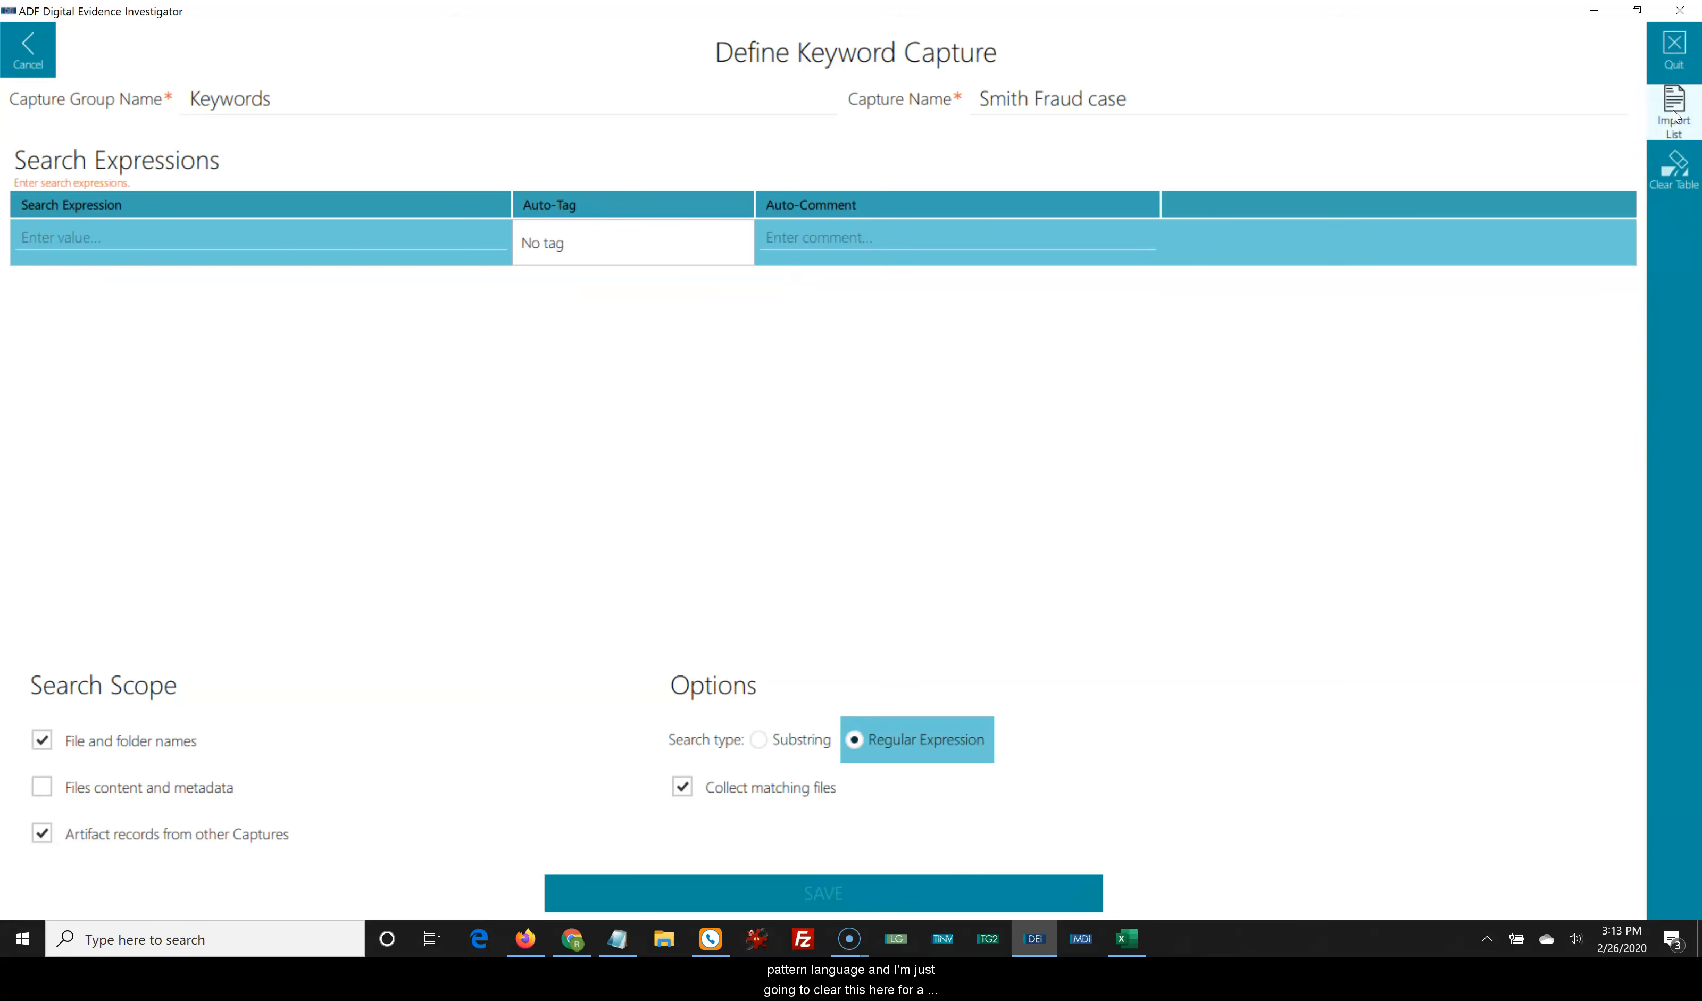
click(1675, 106)
click(236, 211)
double_click(236, 213)
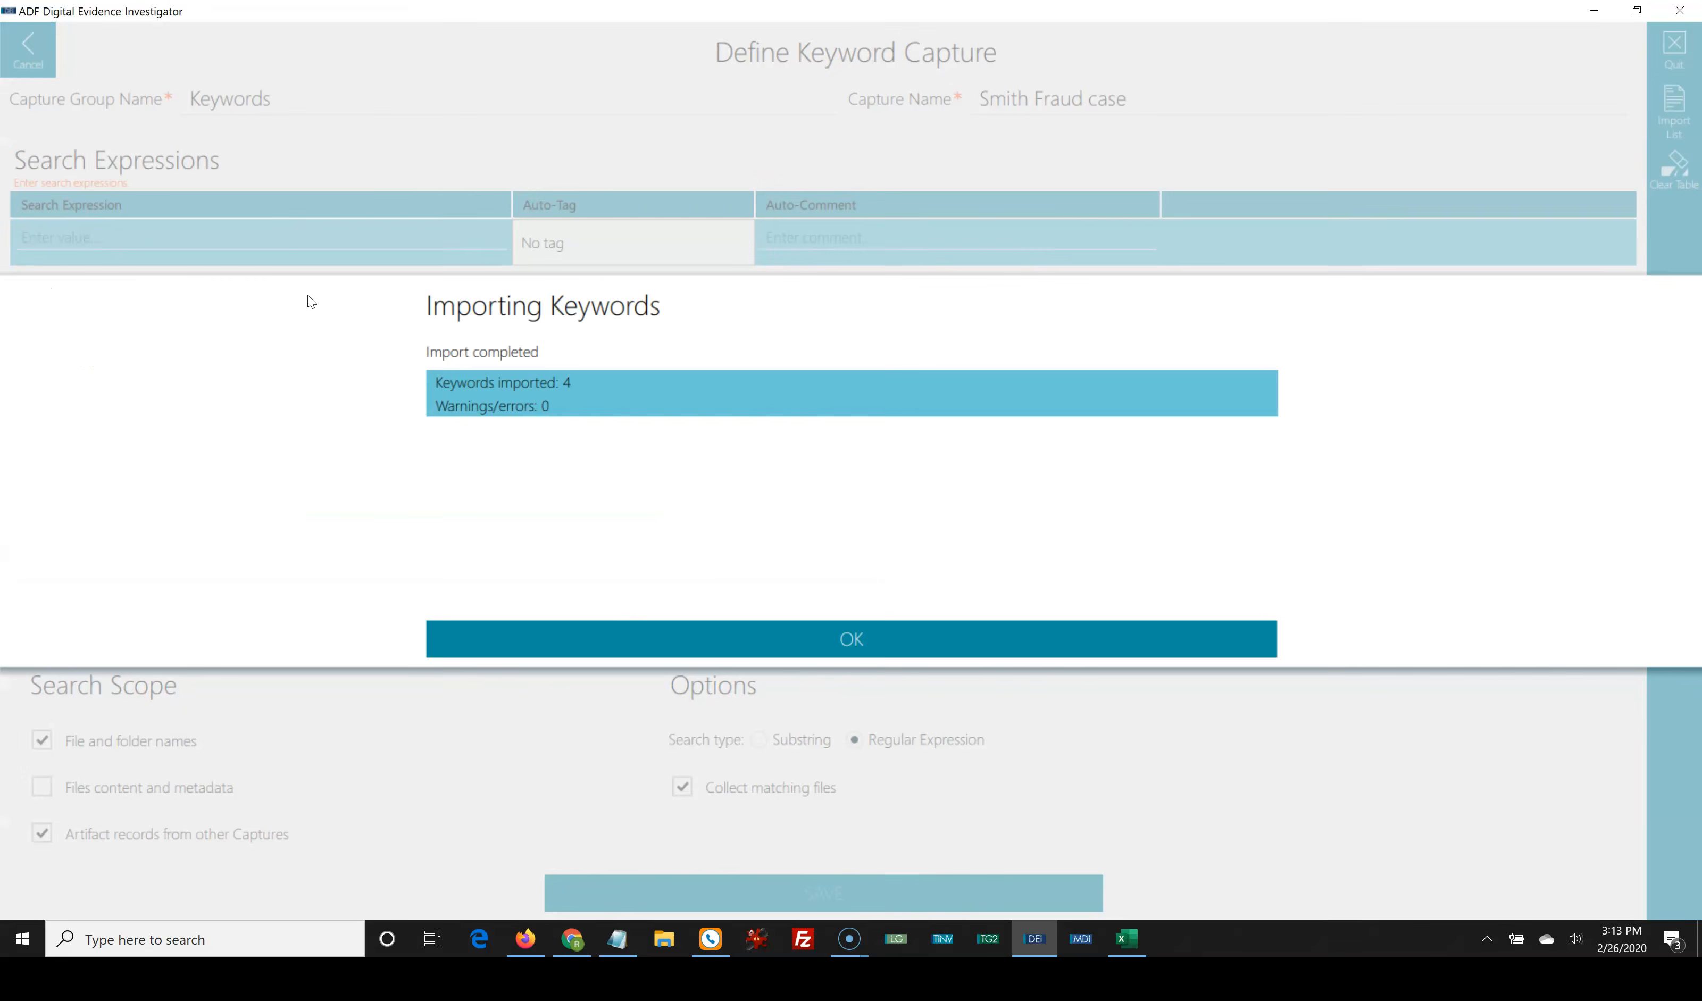
click(653, 640)
drag(509, 195, 619, 195)
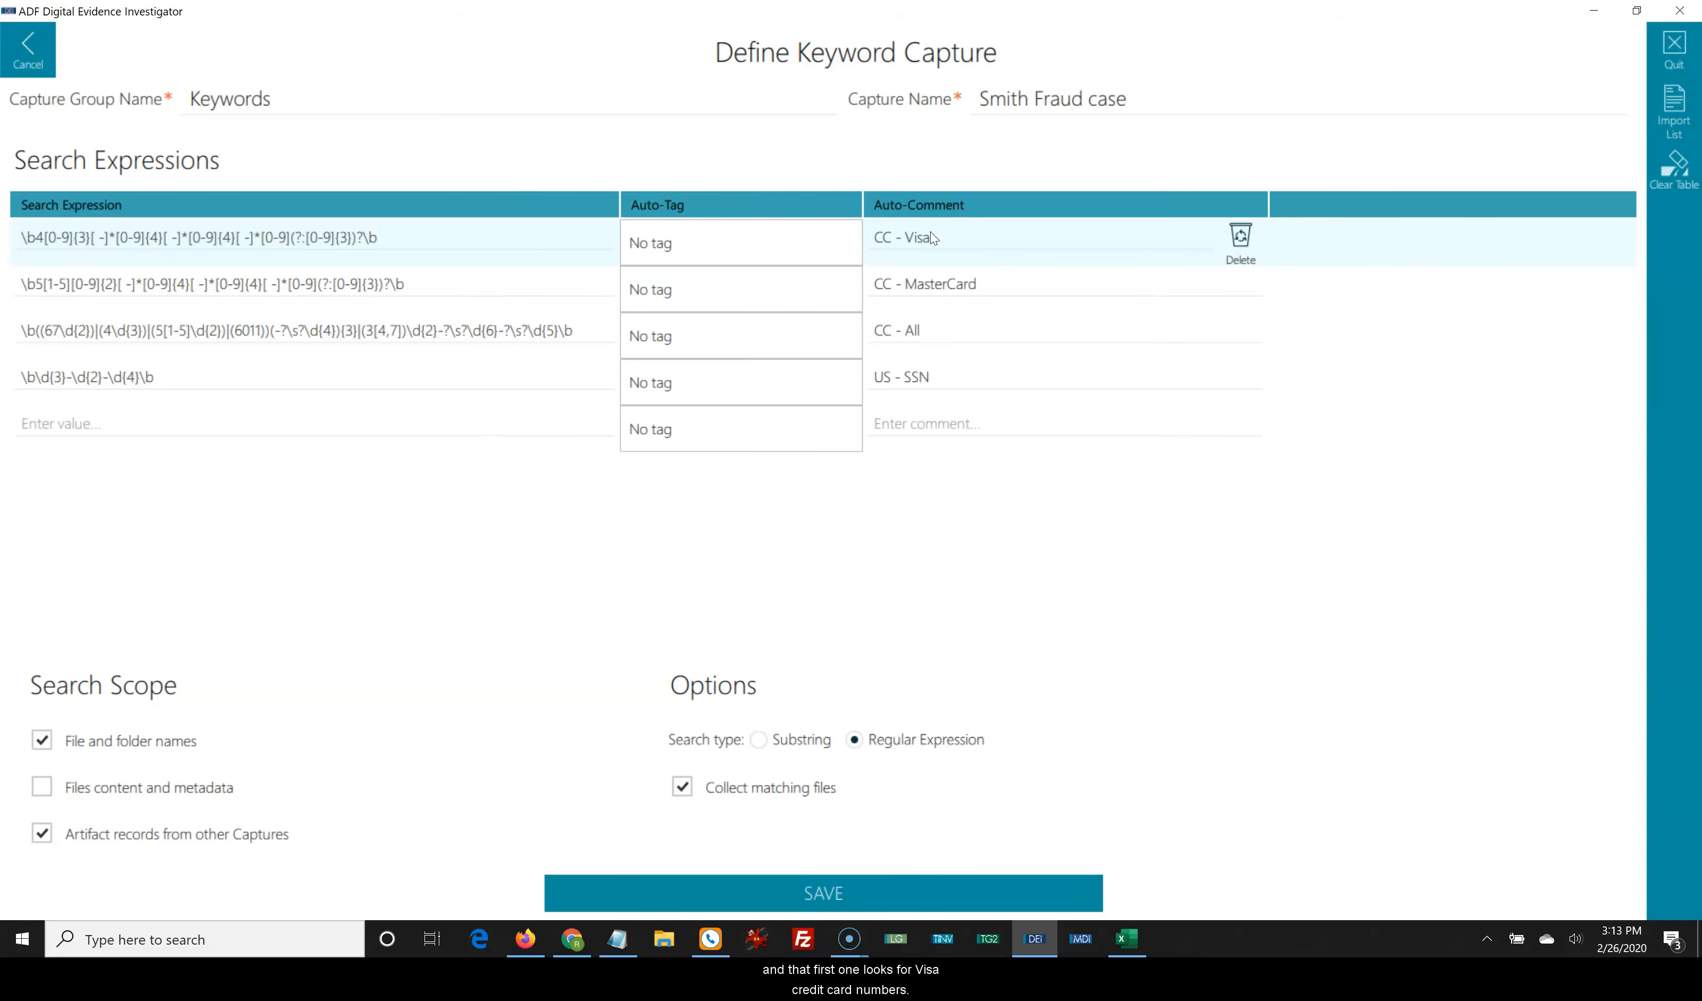
Set the search type to Substring and replace the credit card and SSN patterns with the keywords from unique keywords.csv
click(524, 254)
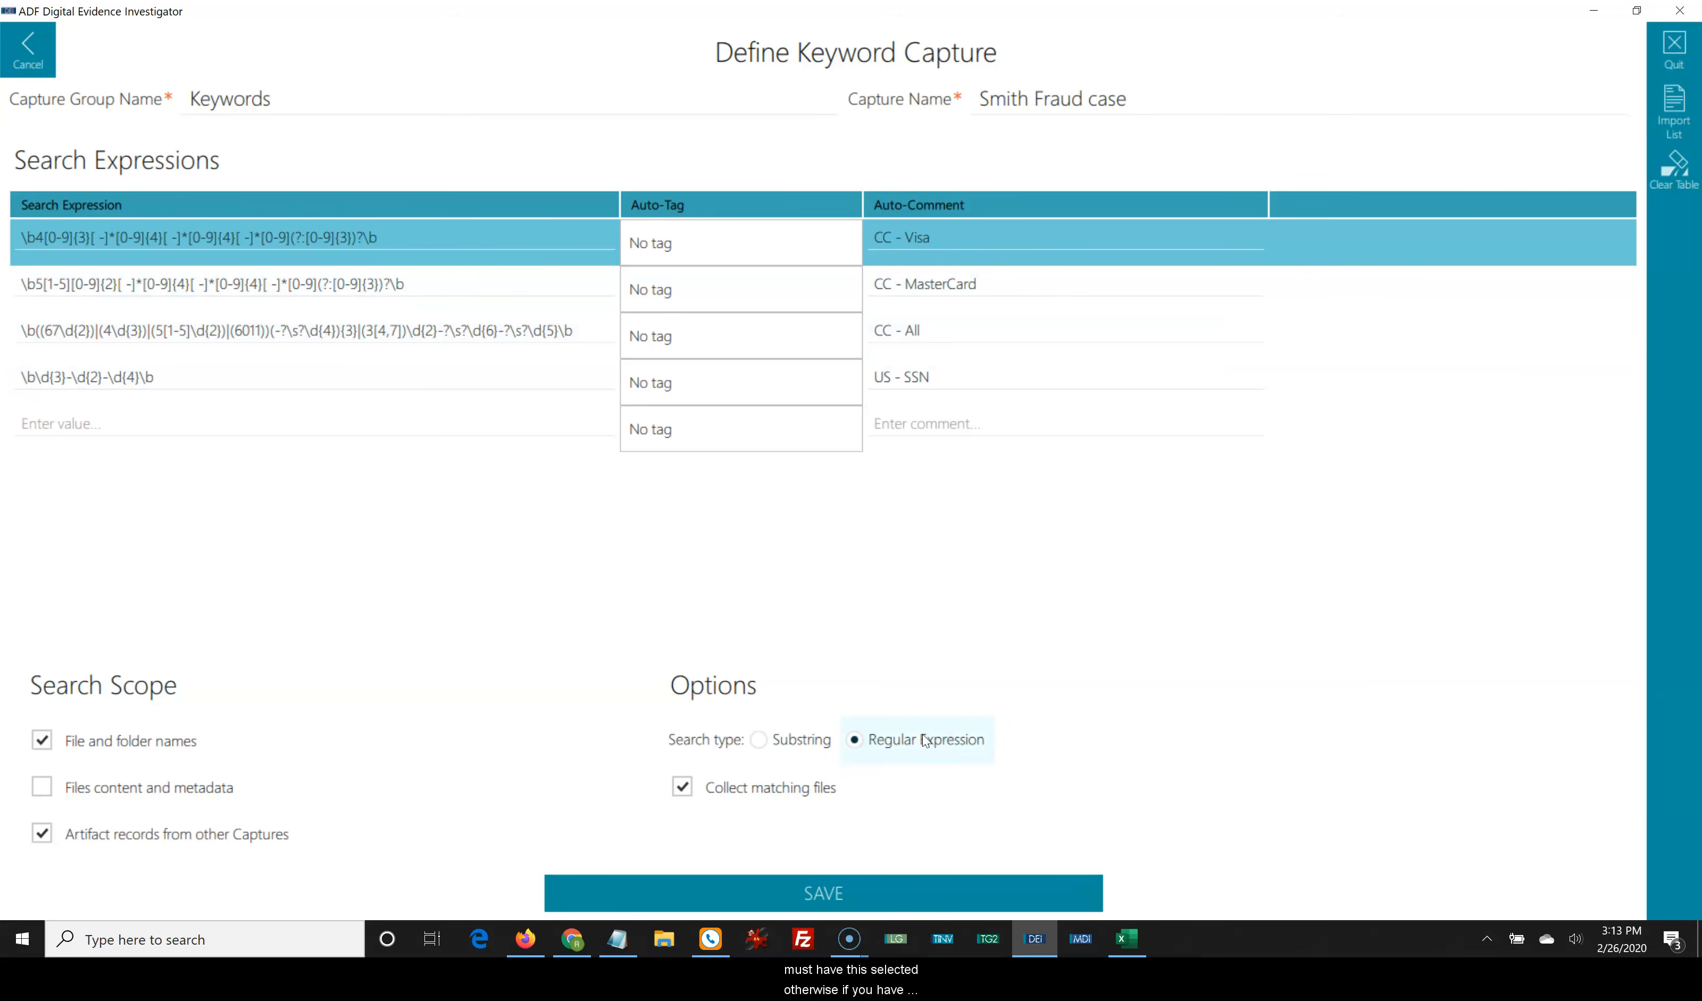
click(756, 739)
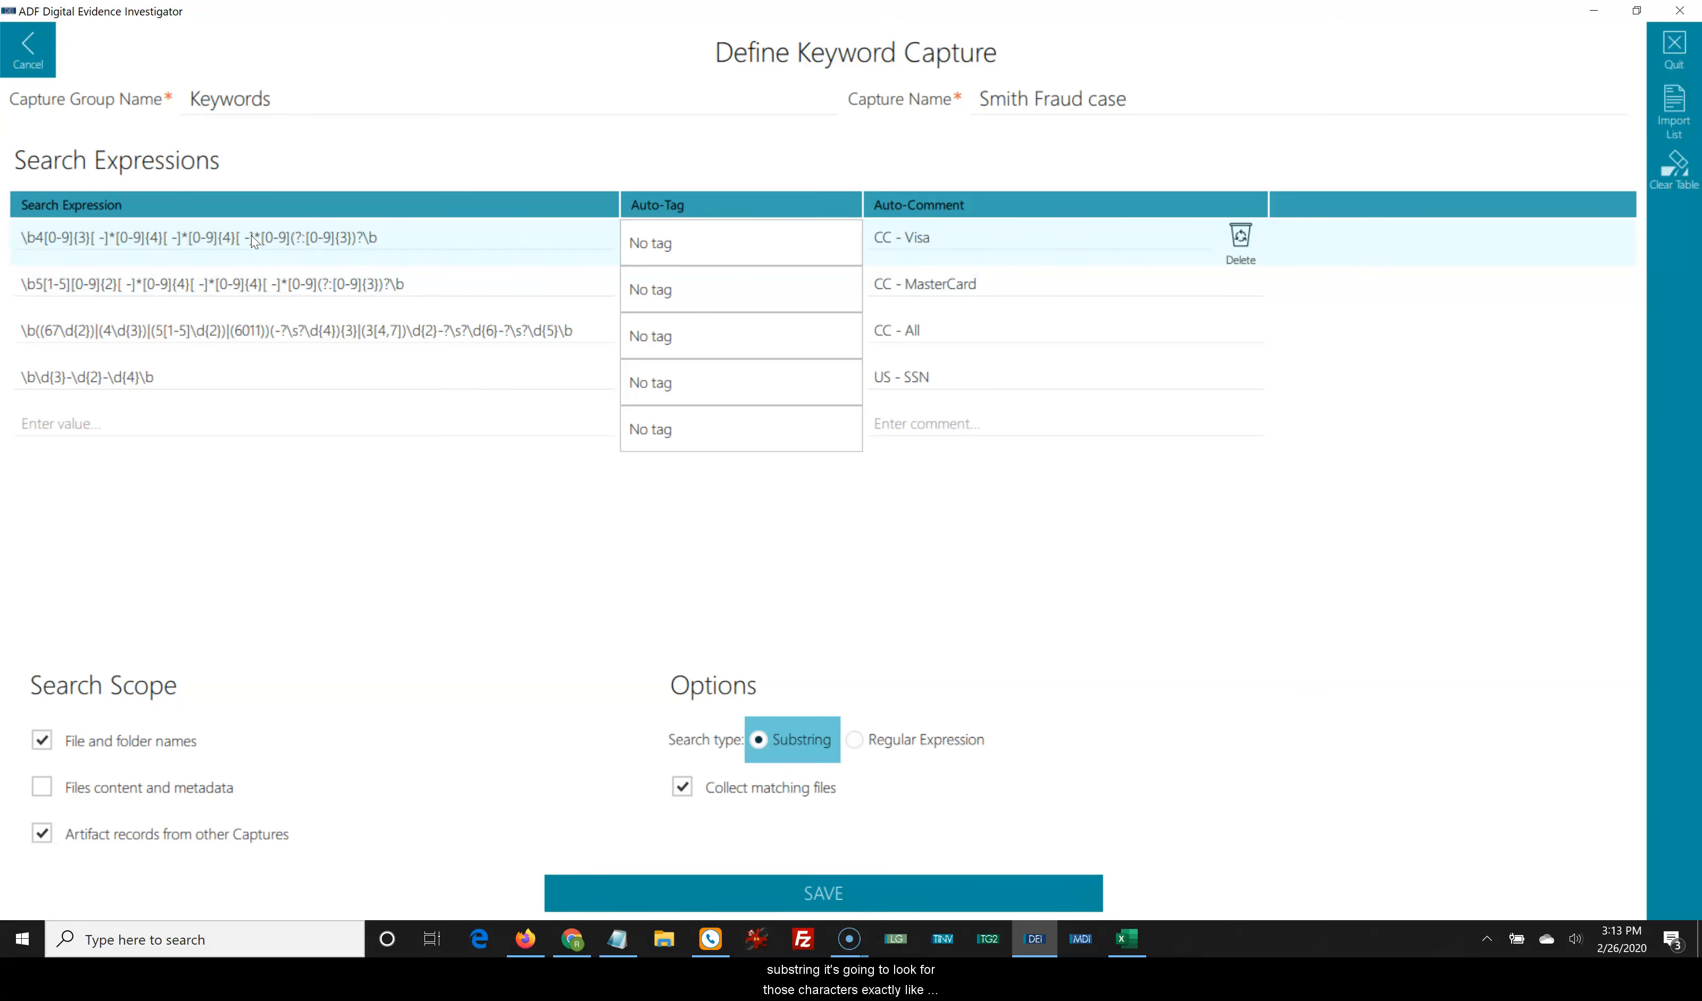
click(390, 245)
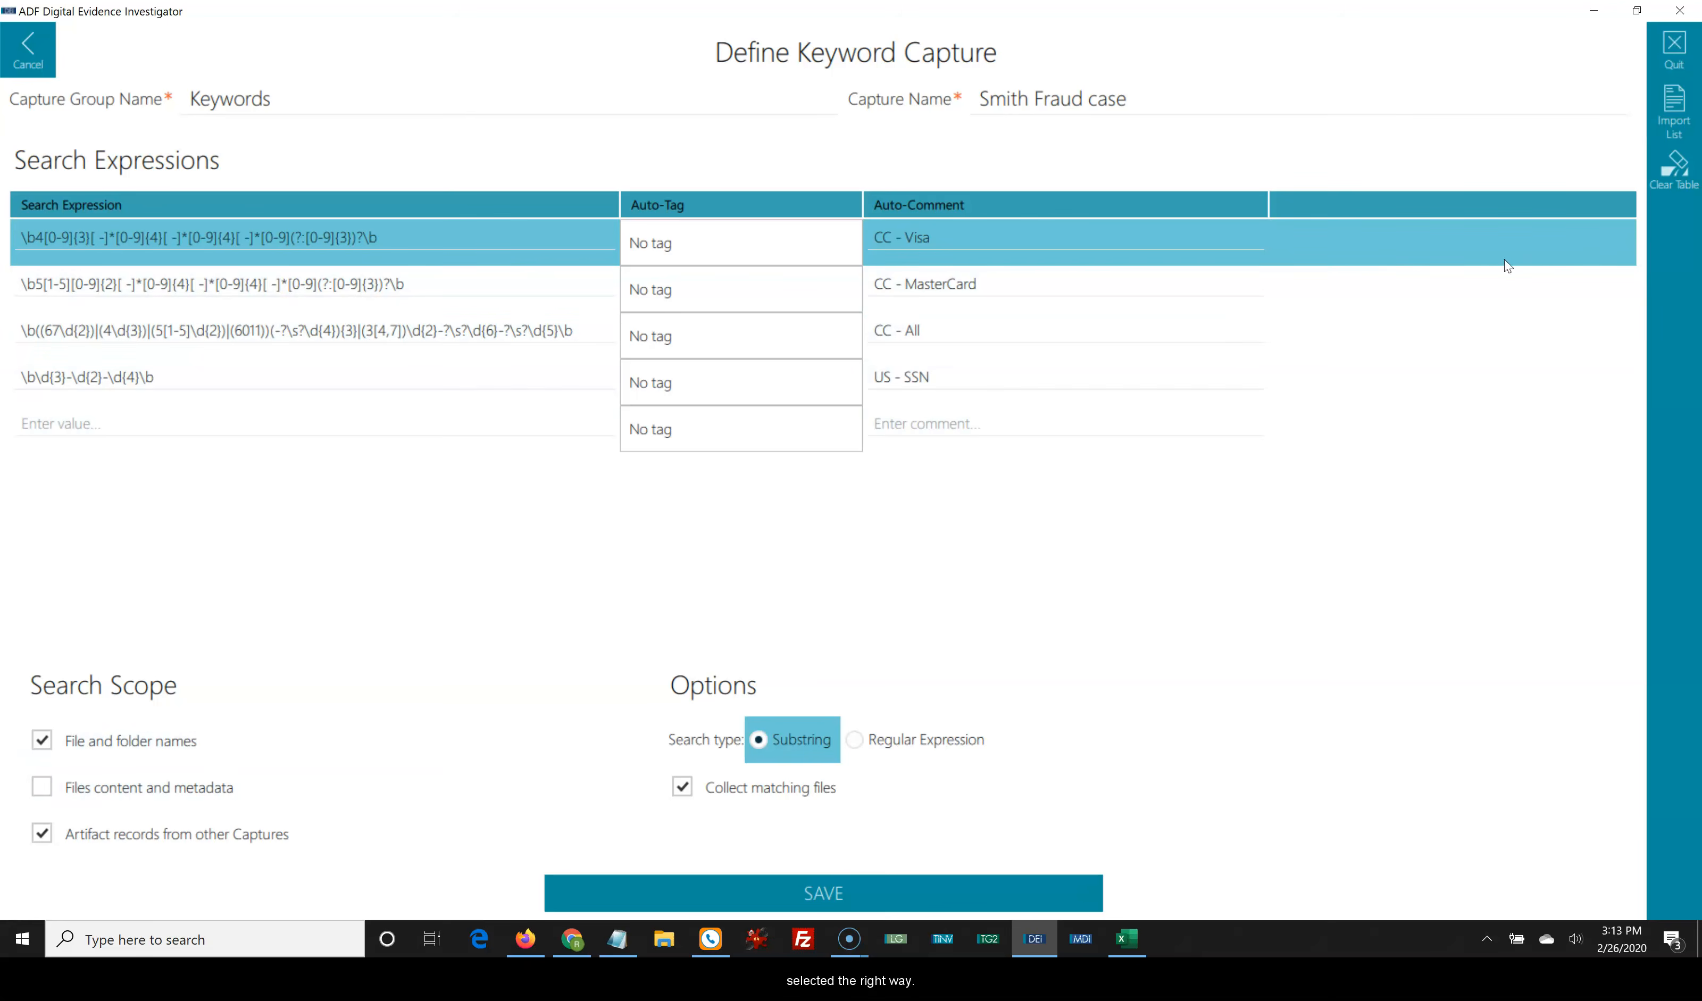
click(1674, 167)
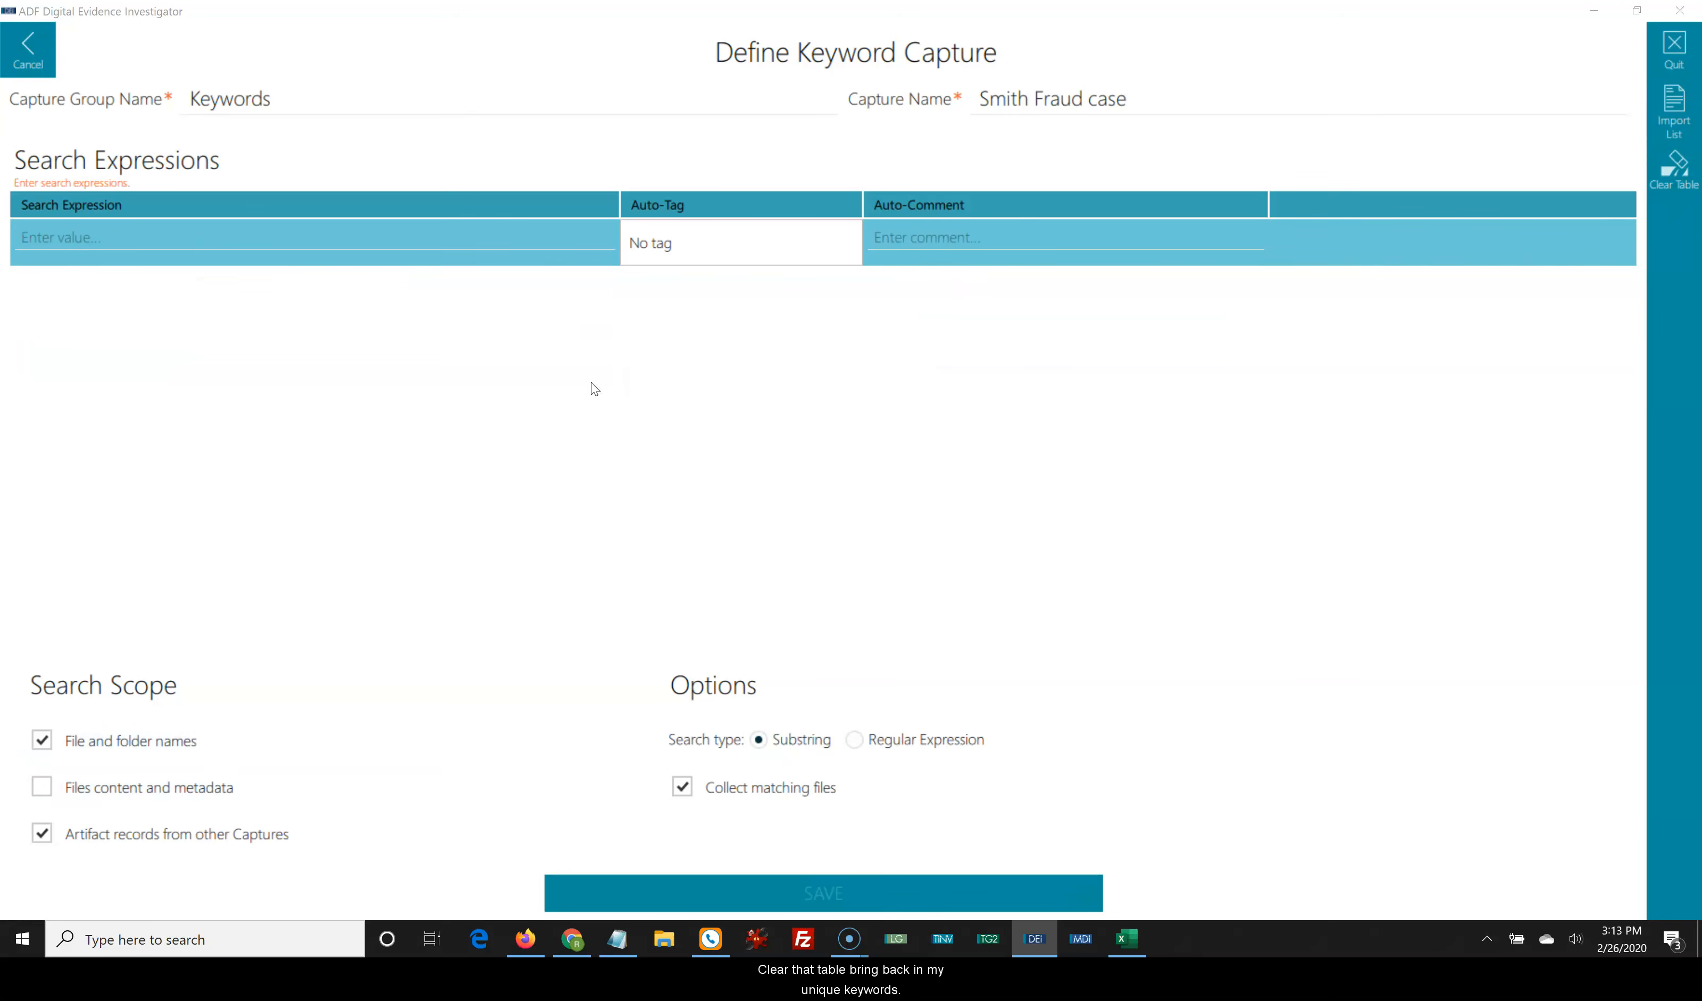
double_click(217, 268)
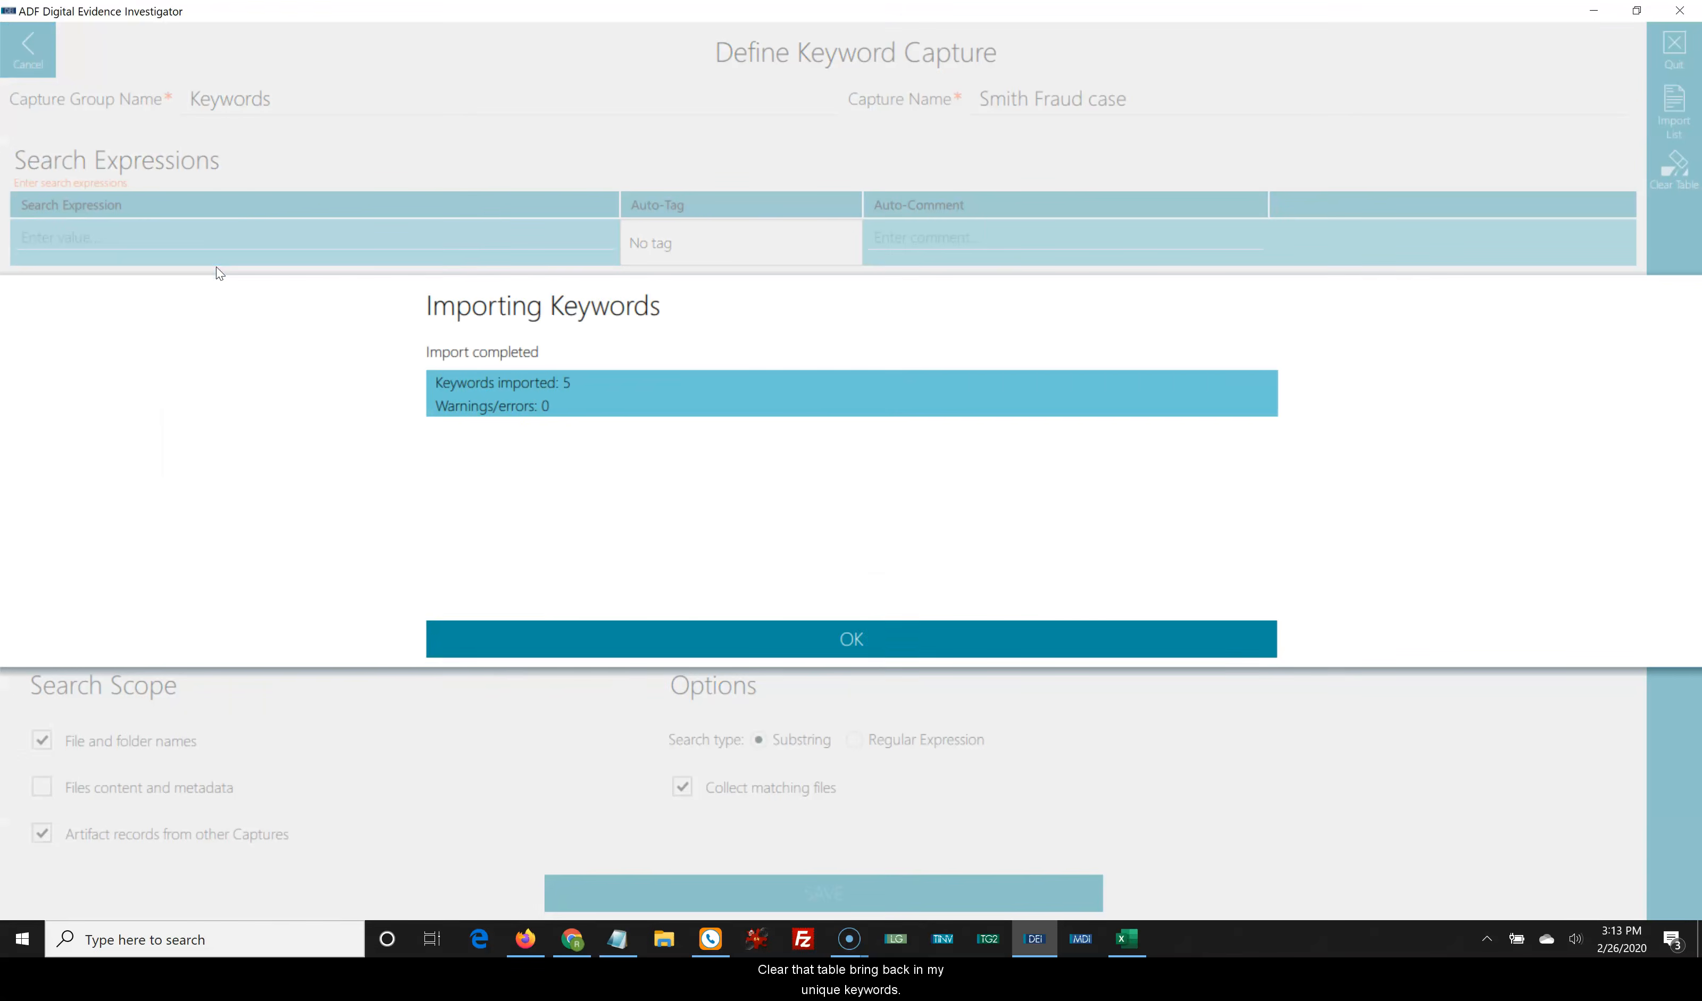
click(869, 633)
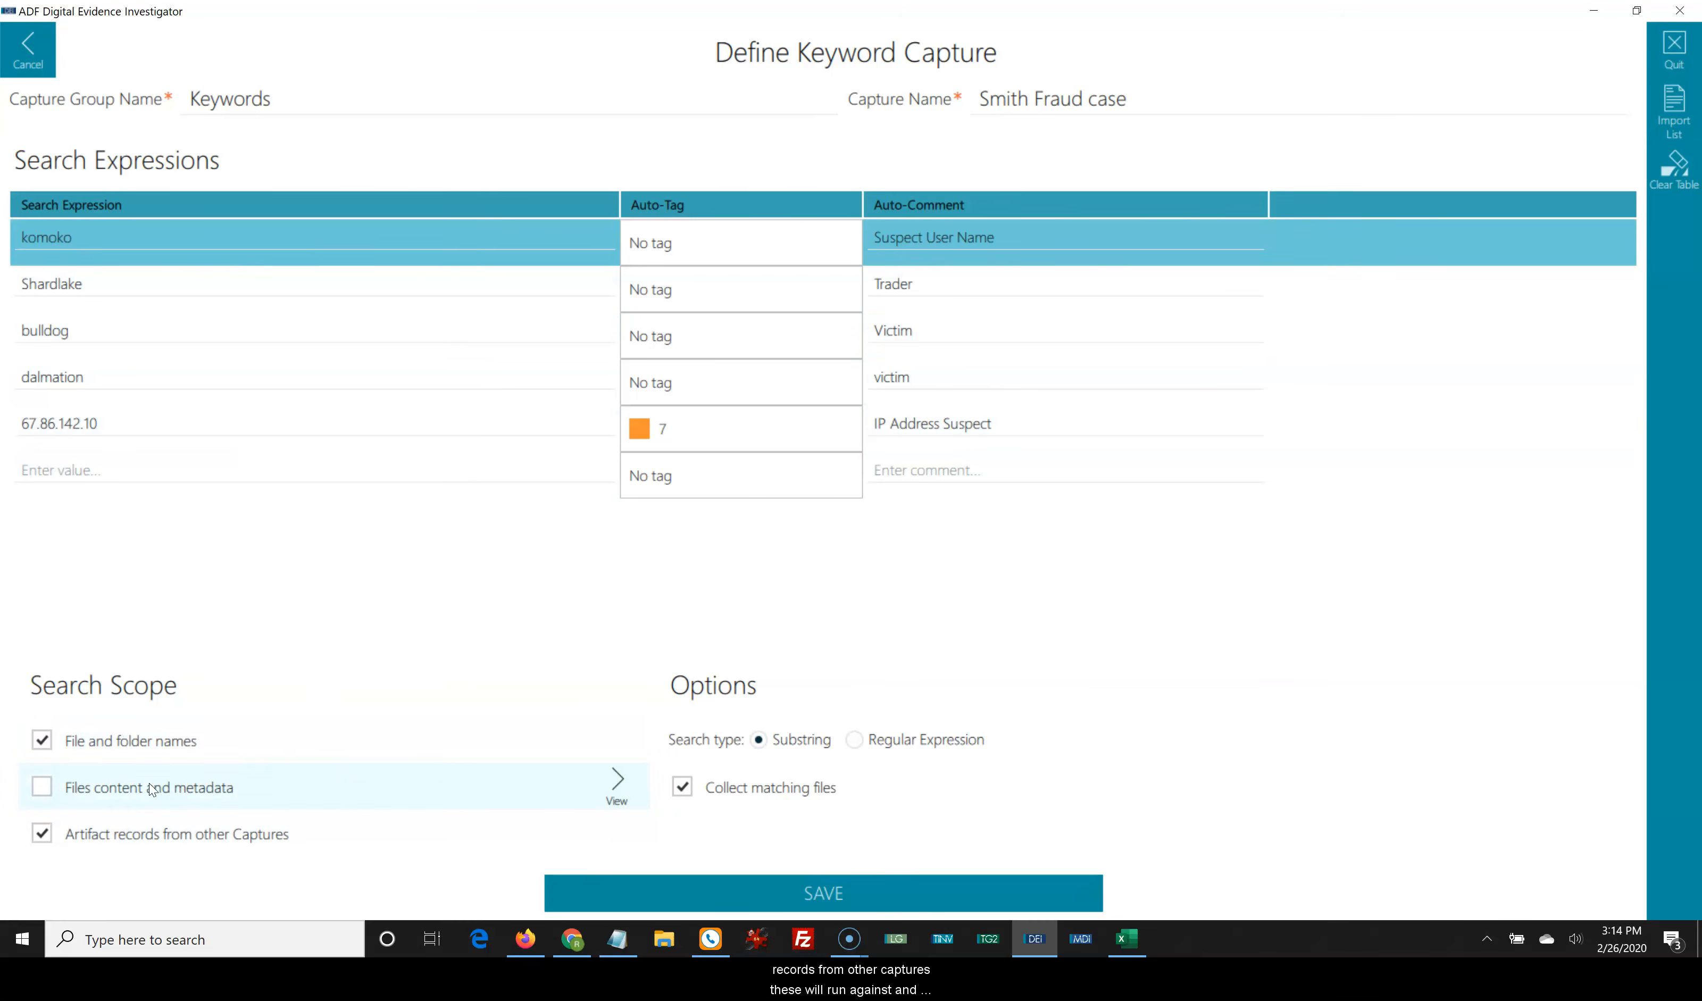
Open the file definition for the files content and metadata scope and restrict its file types to Specific Files
click(612, 787)
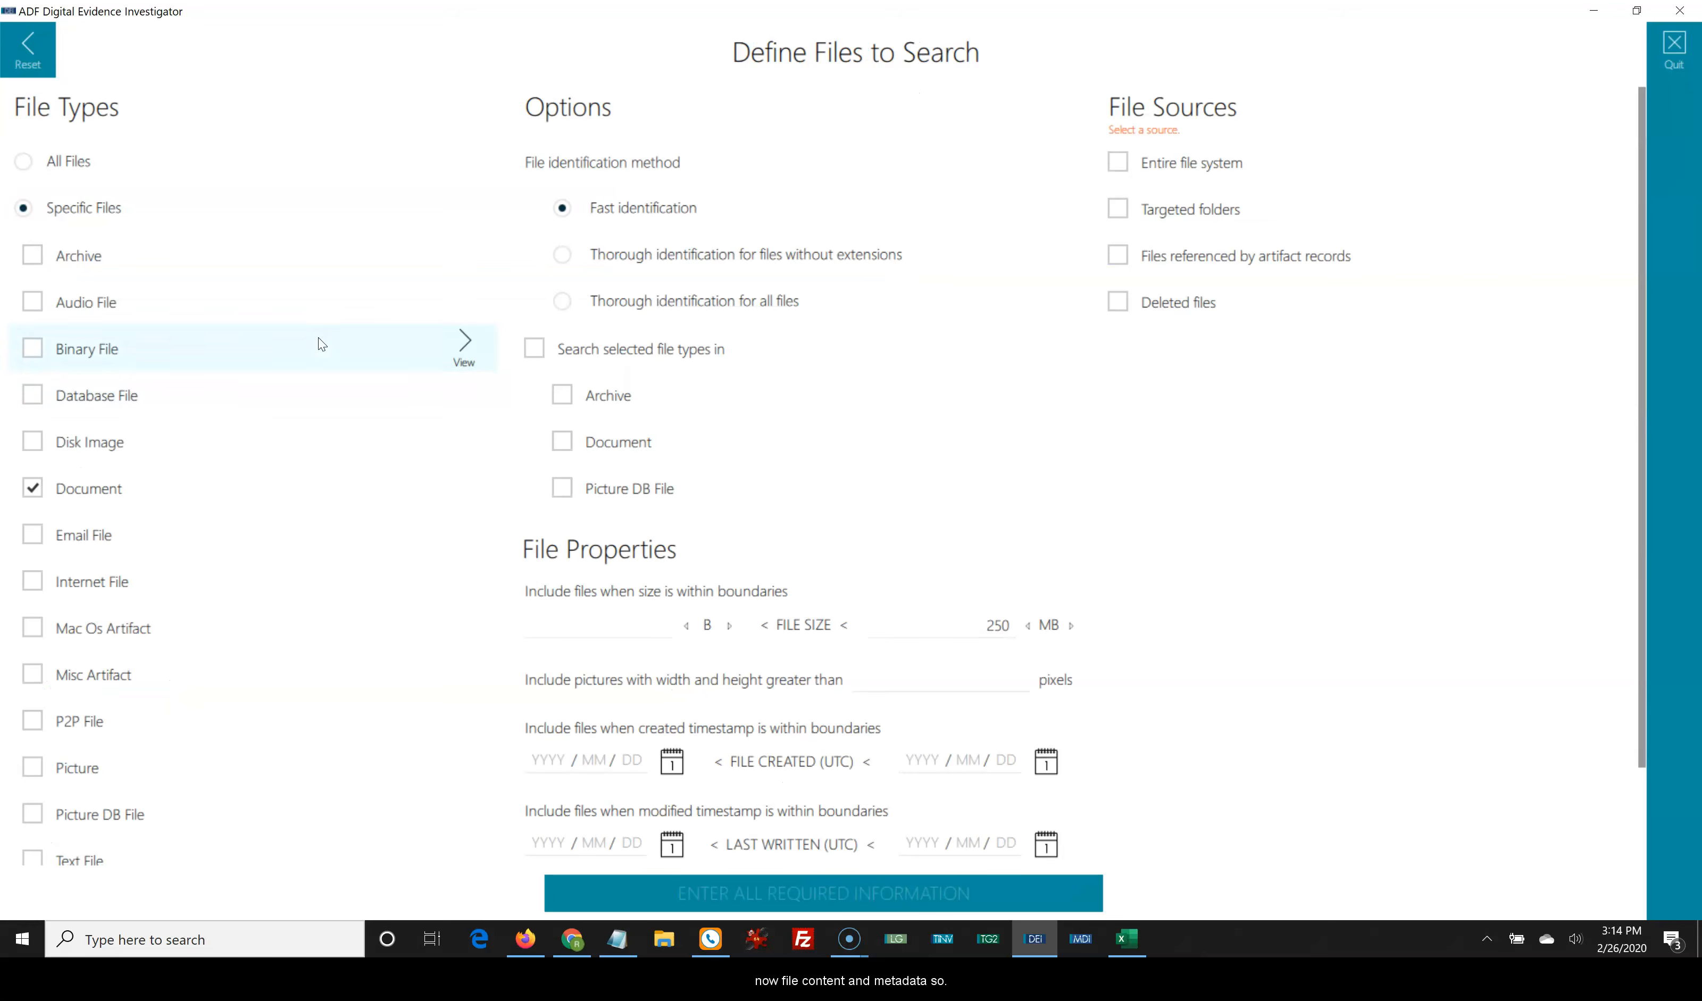
click(76, 166)
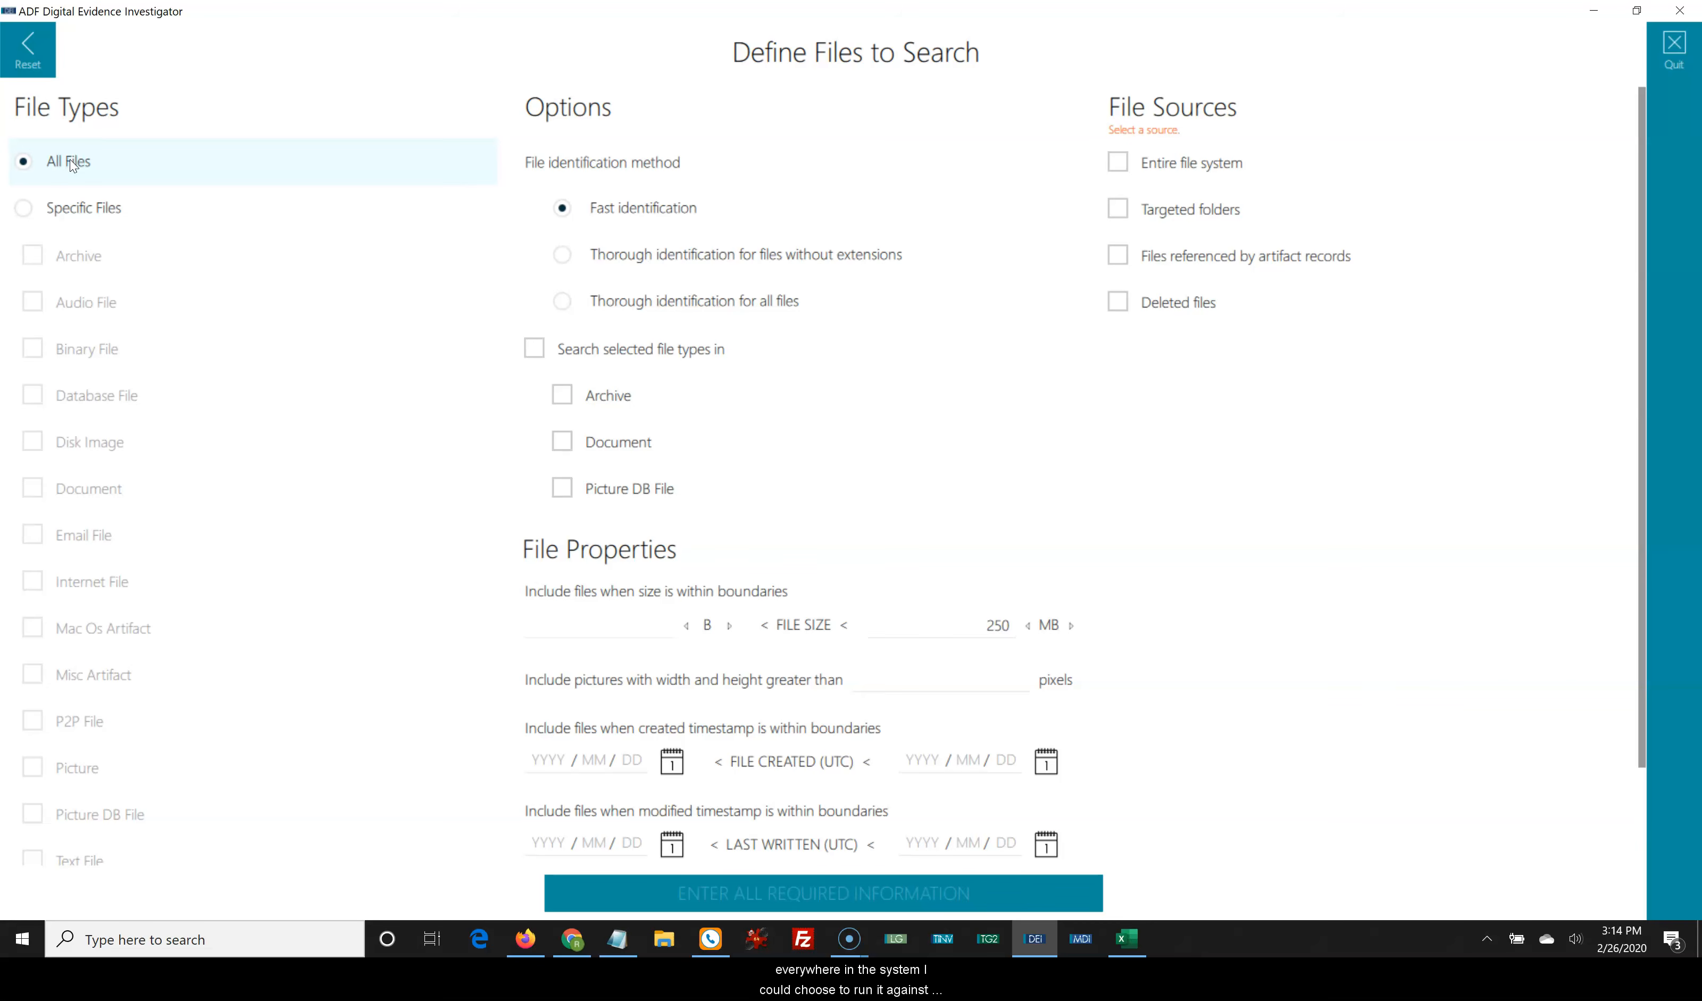
click(58, 216)
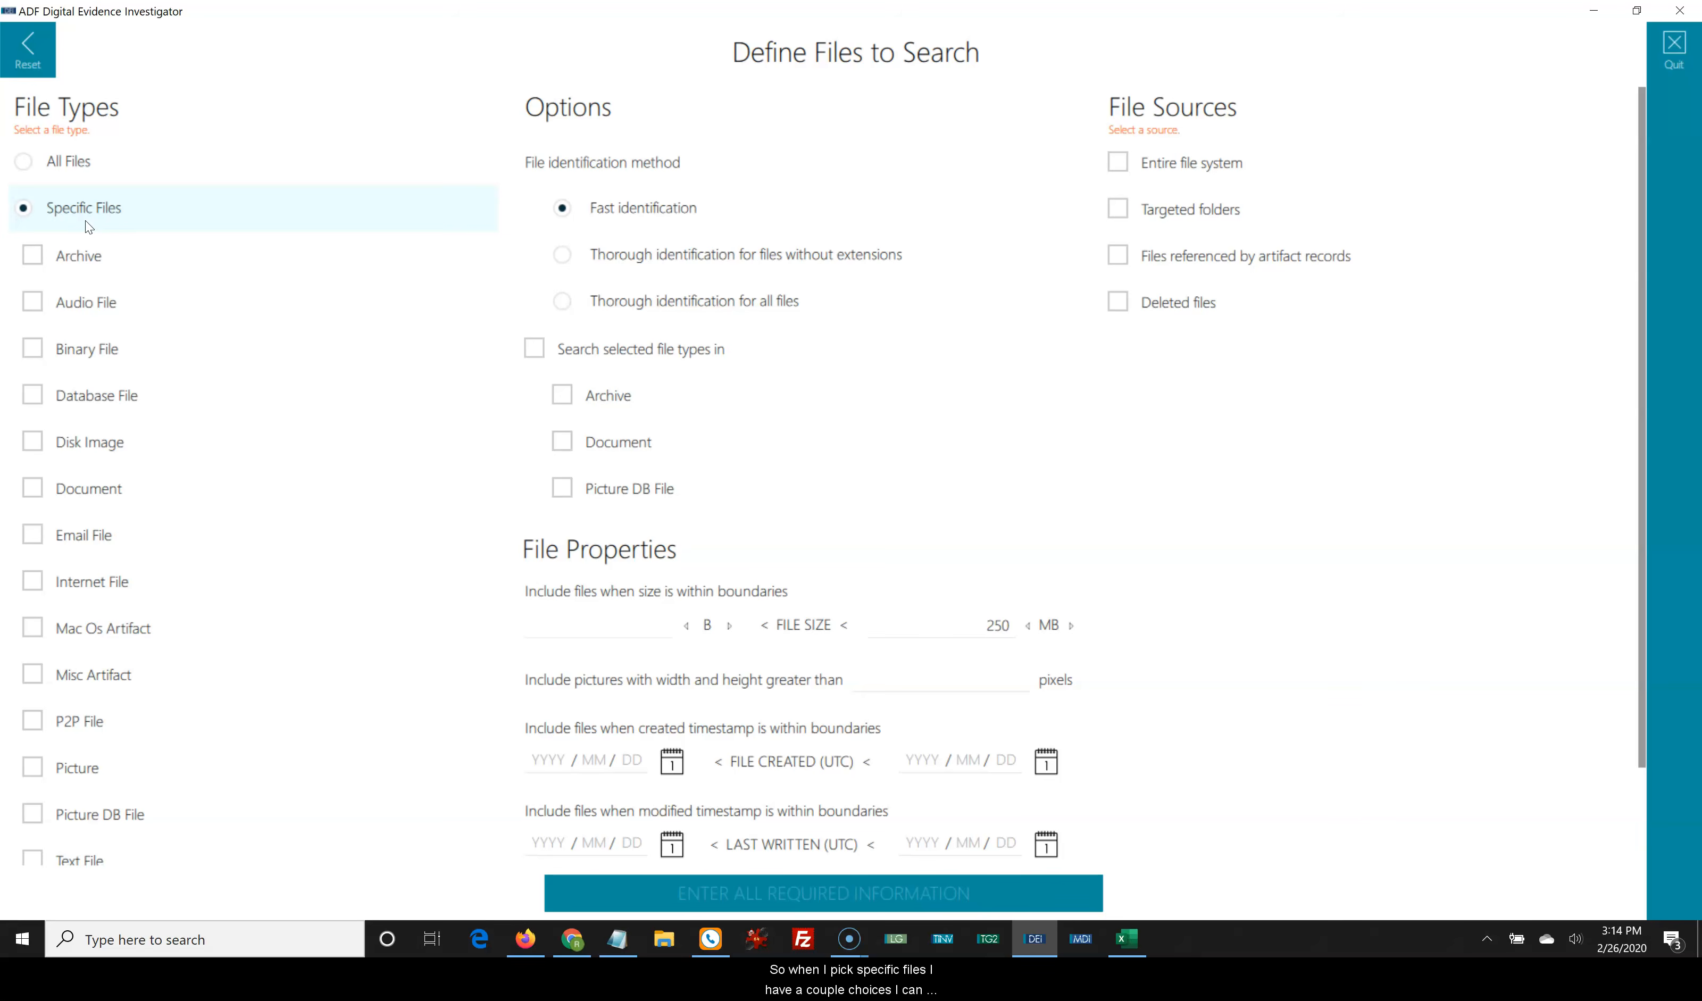
Limit the Document category to the Microsoft Word (XML-based) and Portable Document Format file types
scroll(117, 629, down, 3)
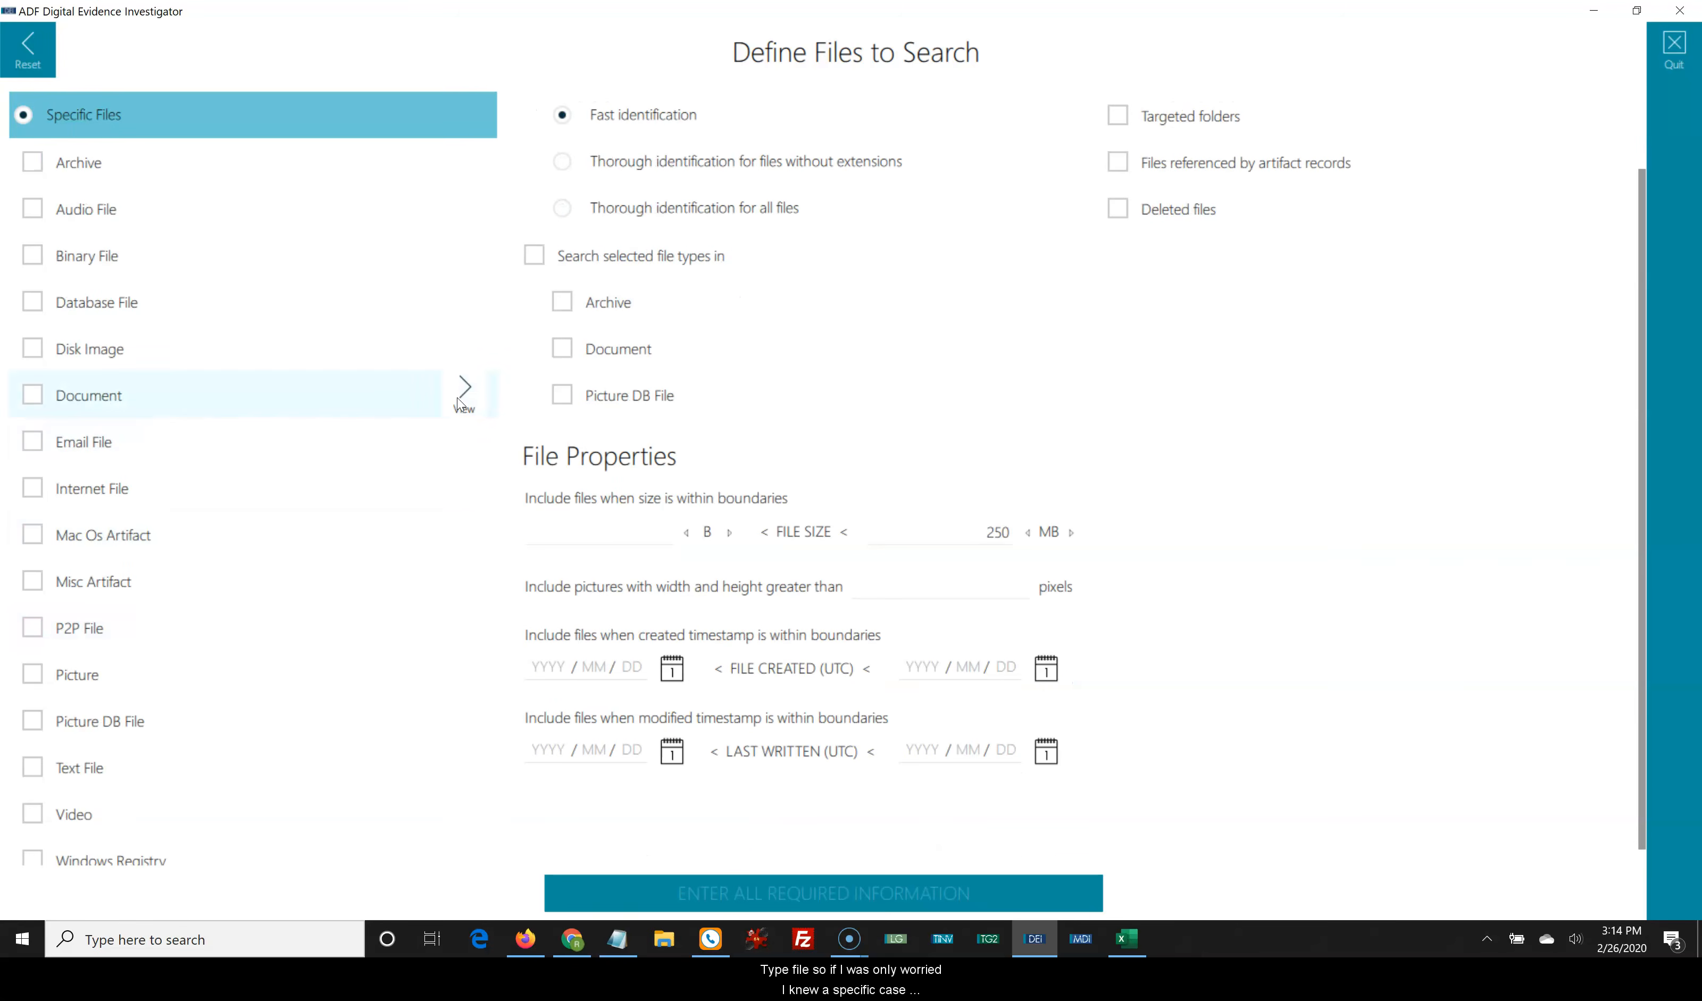
click(464, 392)
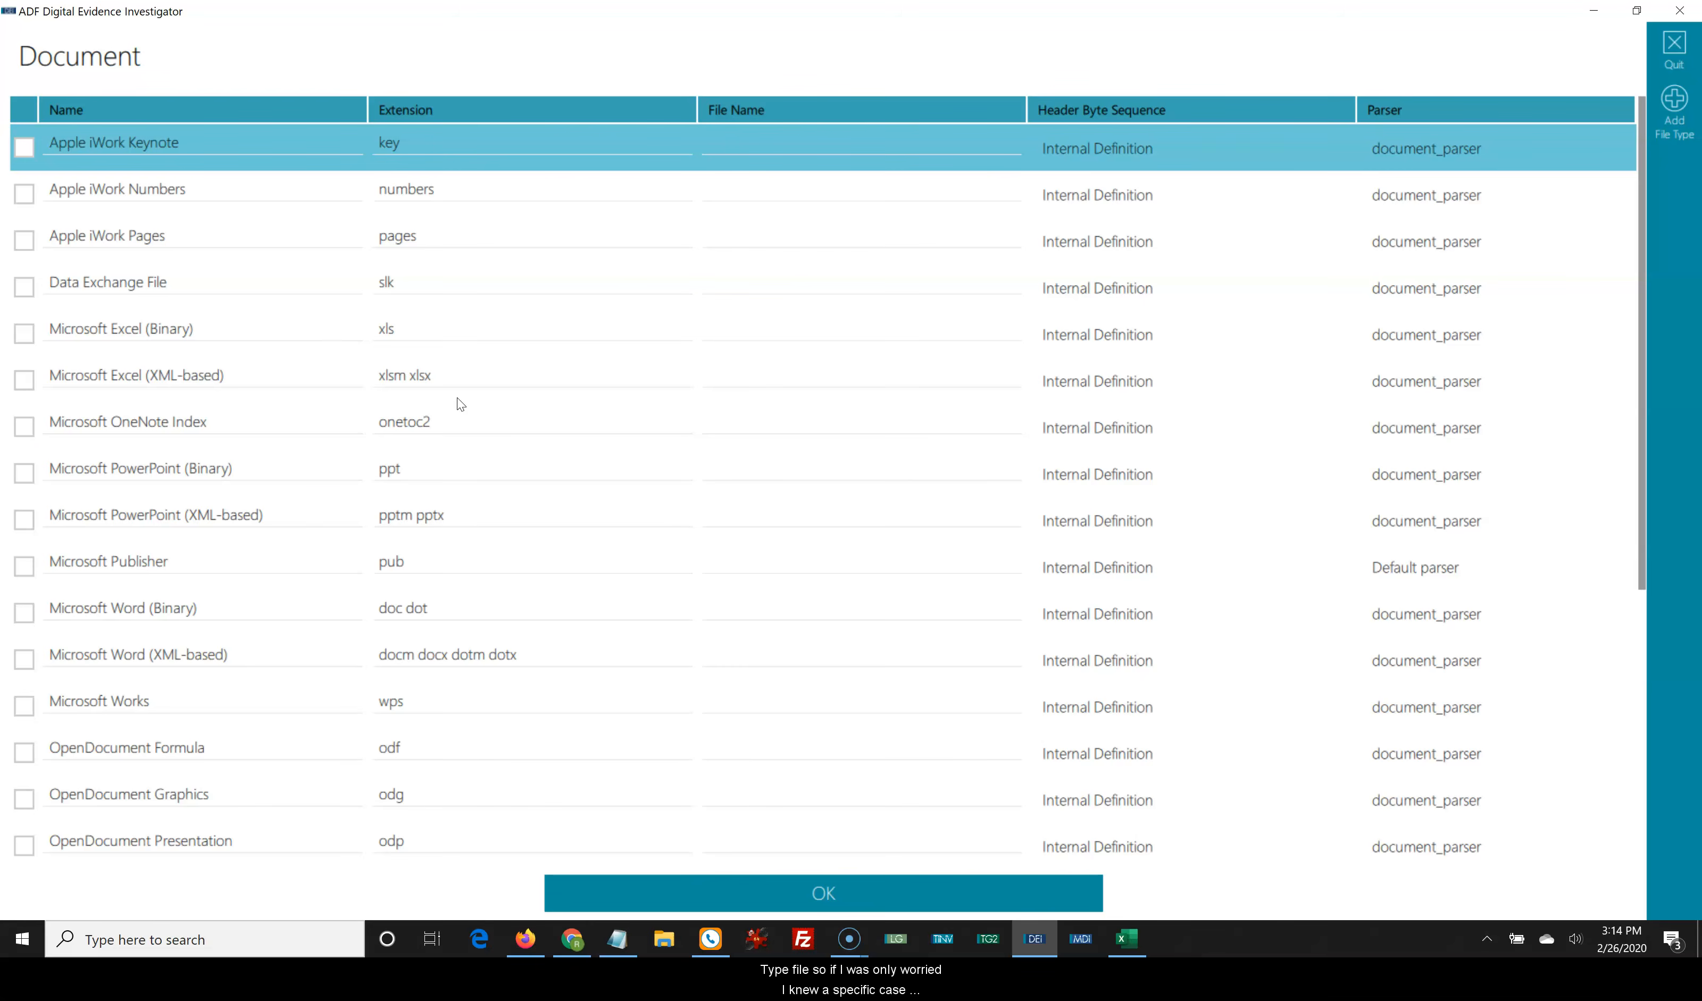
scroll(303, 582, down, 2)
click(27, 547)
scroll(109, 615, down, 5)
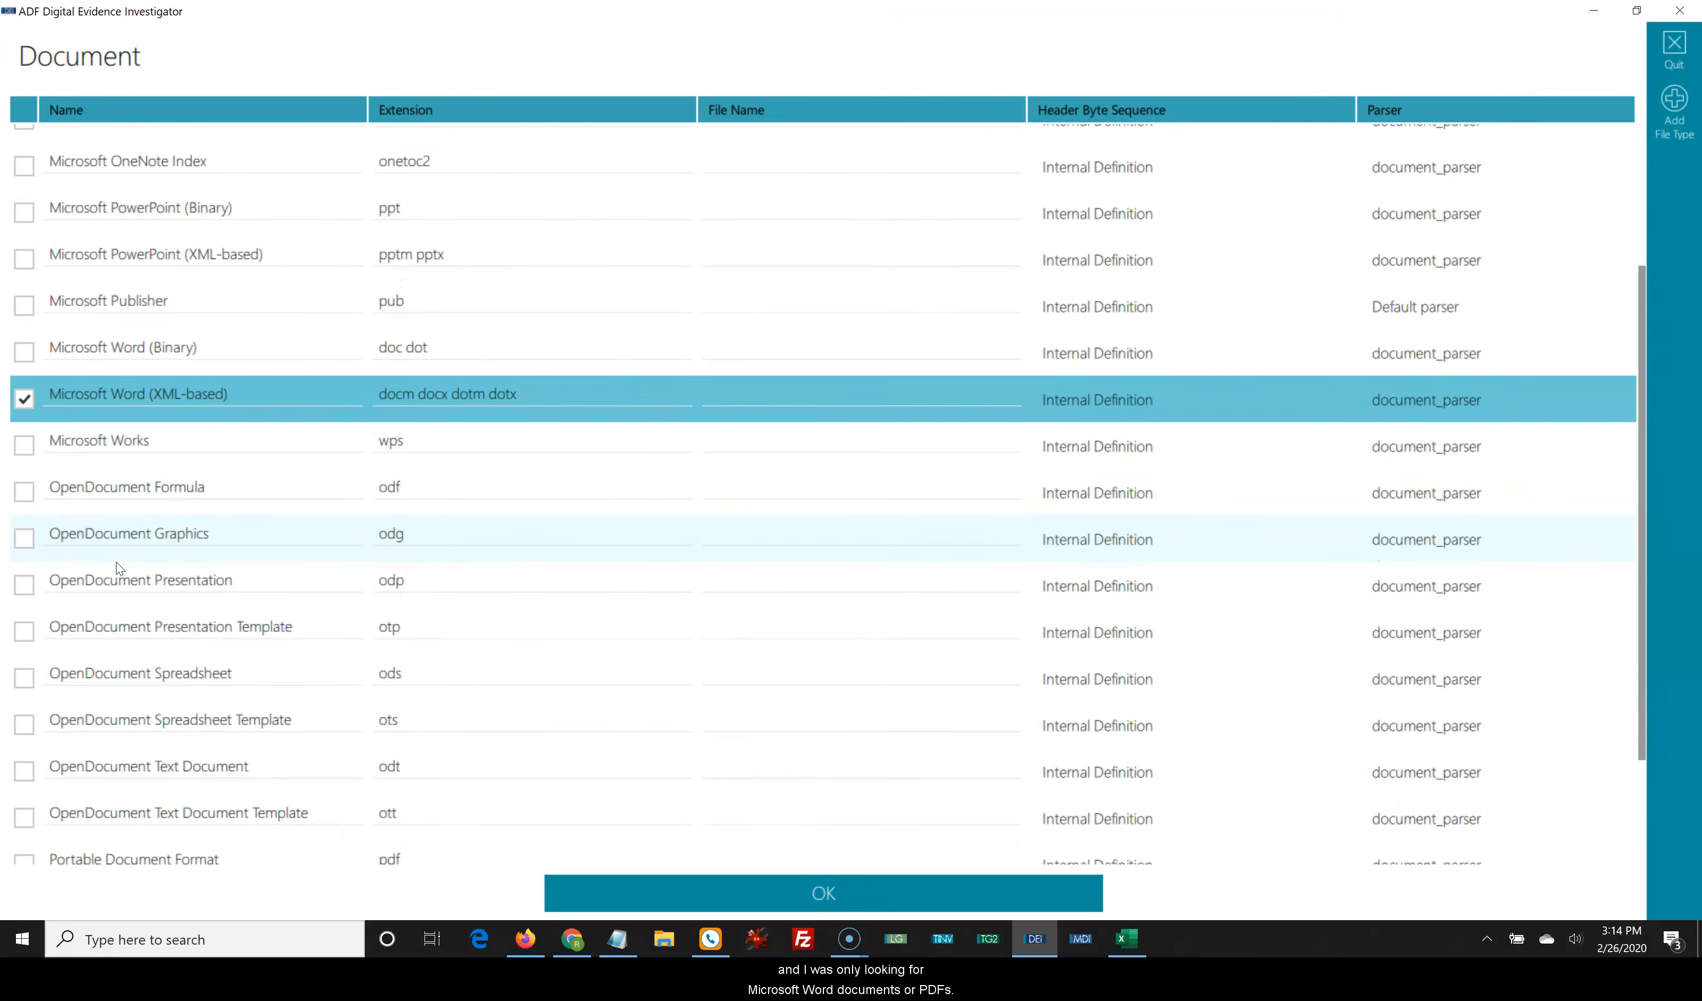
click(24, 701)
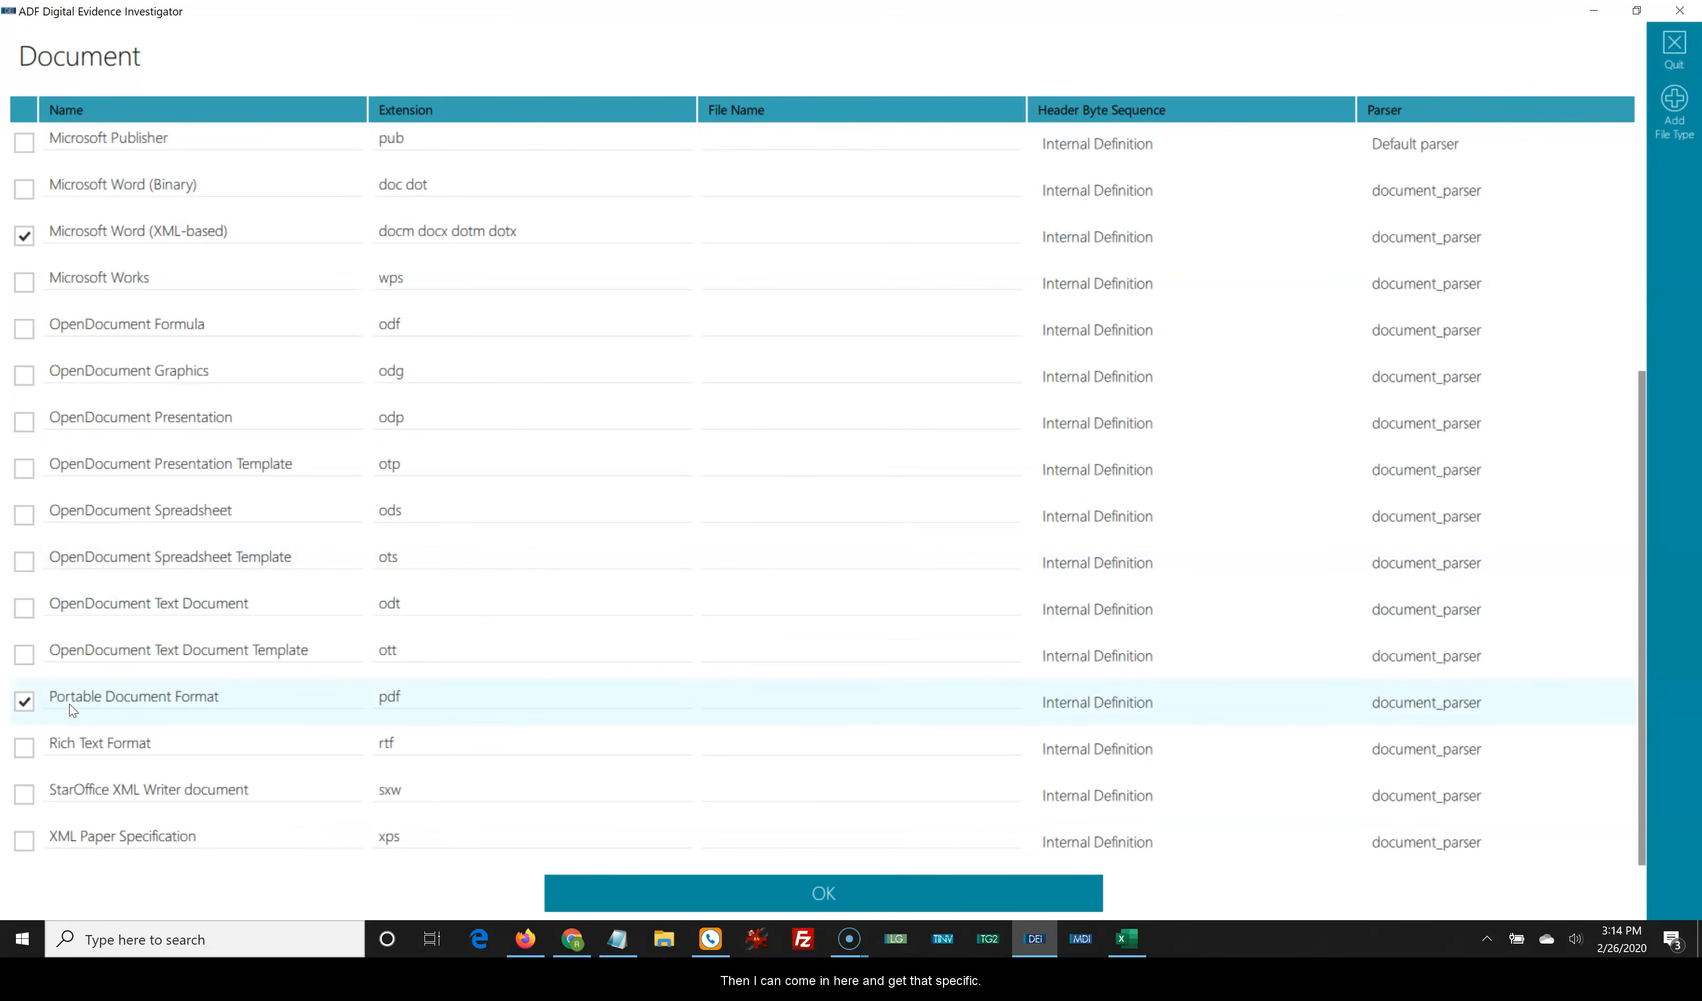
click(851, 903)
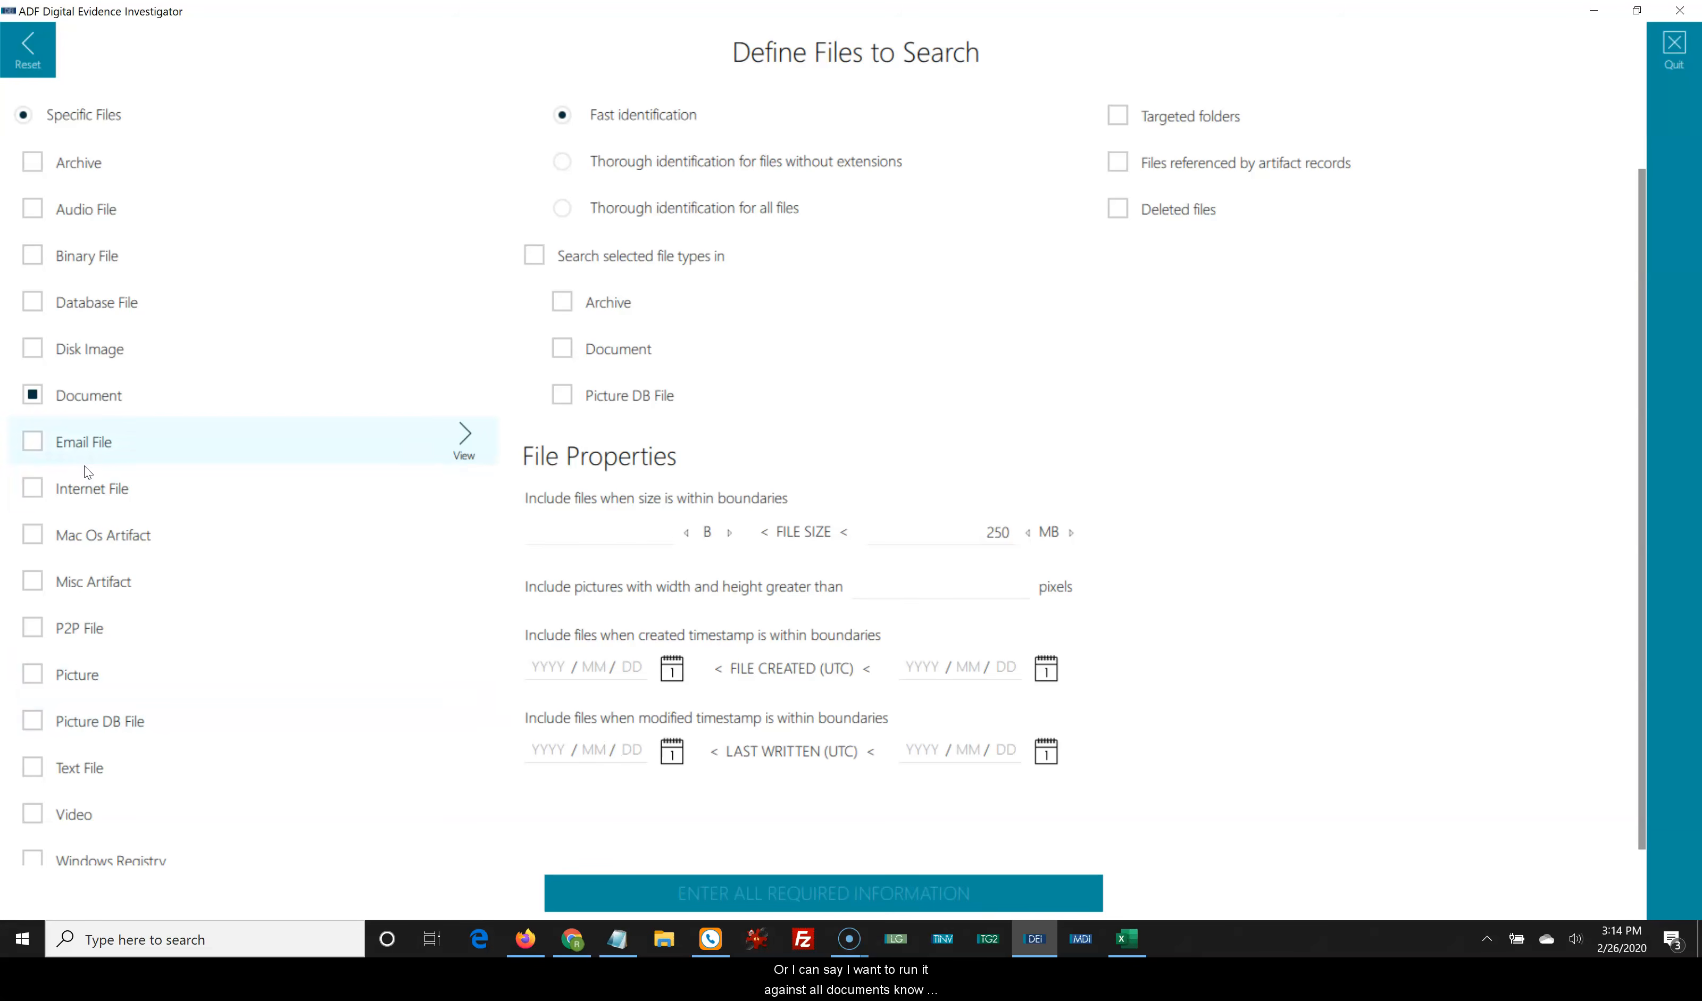
Include every file type in the Document, Text File and Internet File categories
click(35, 399)
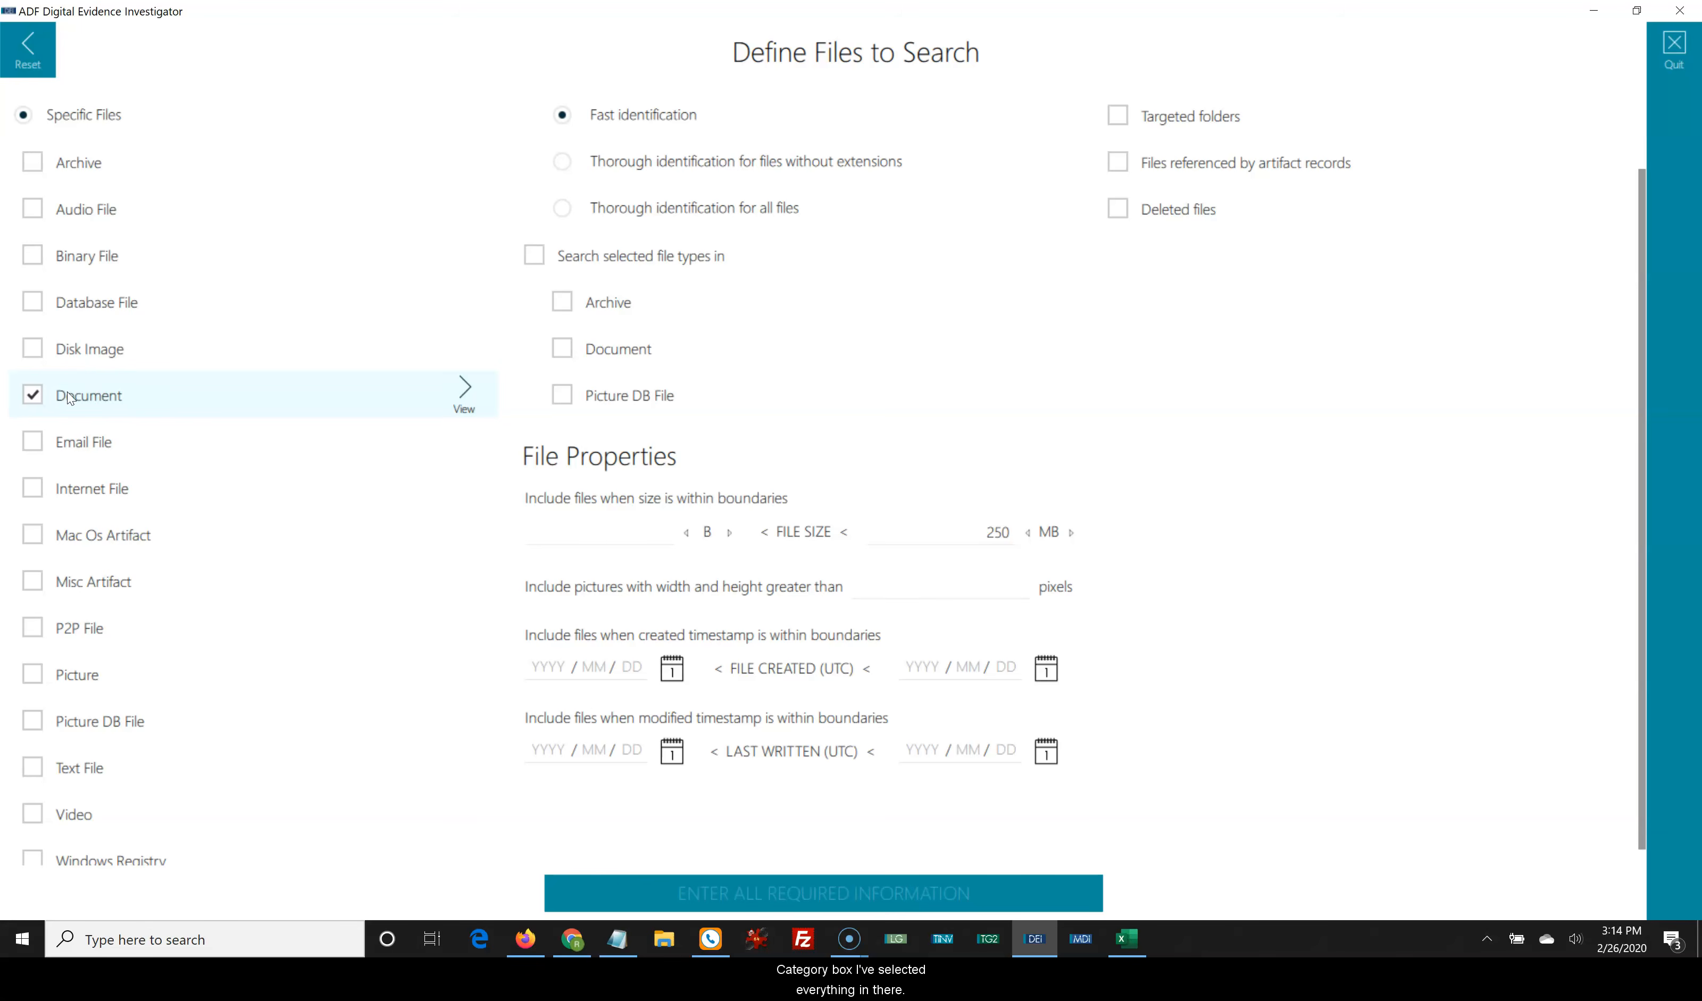
click(104, 406)
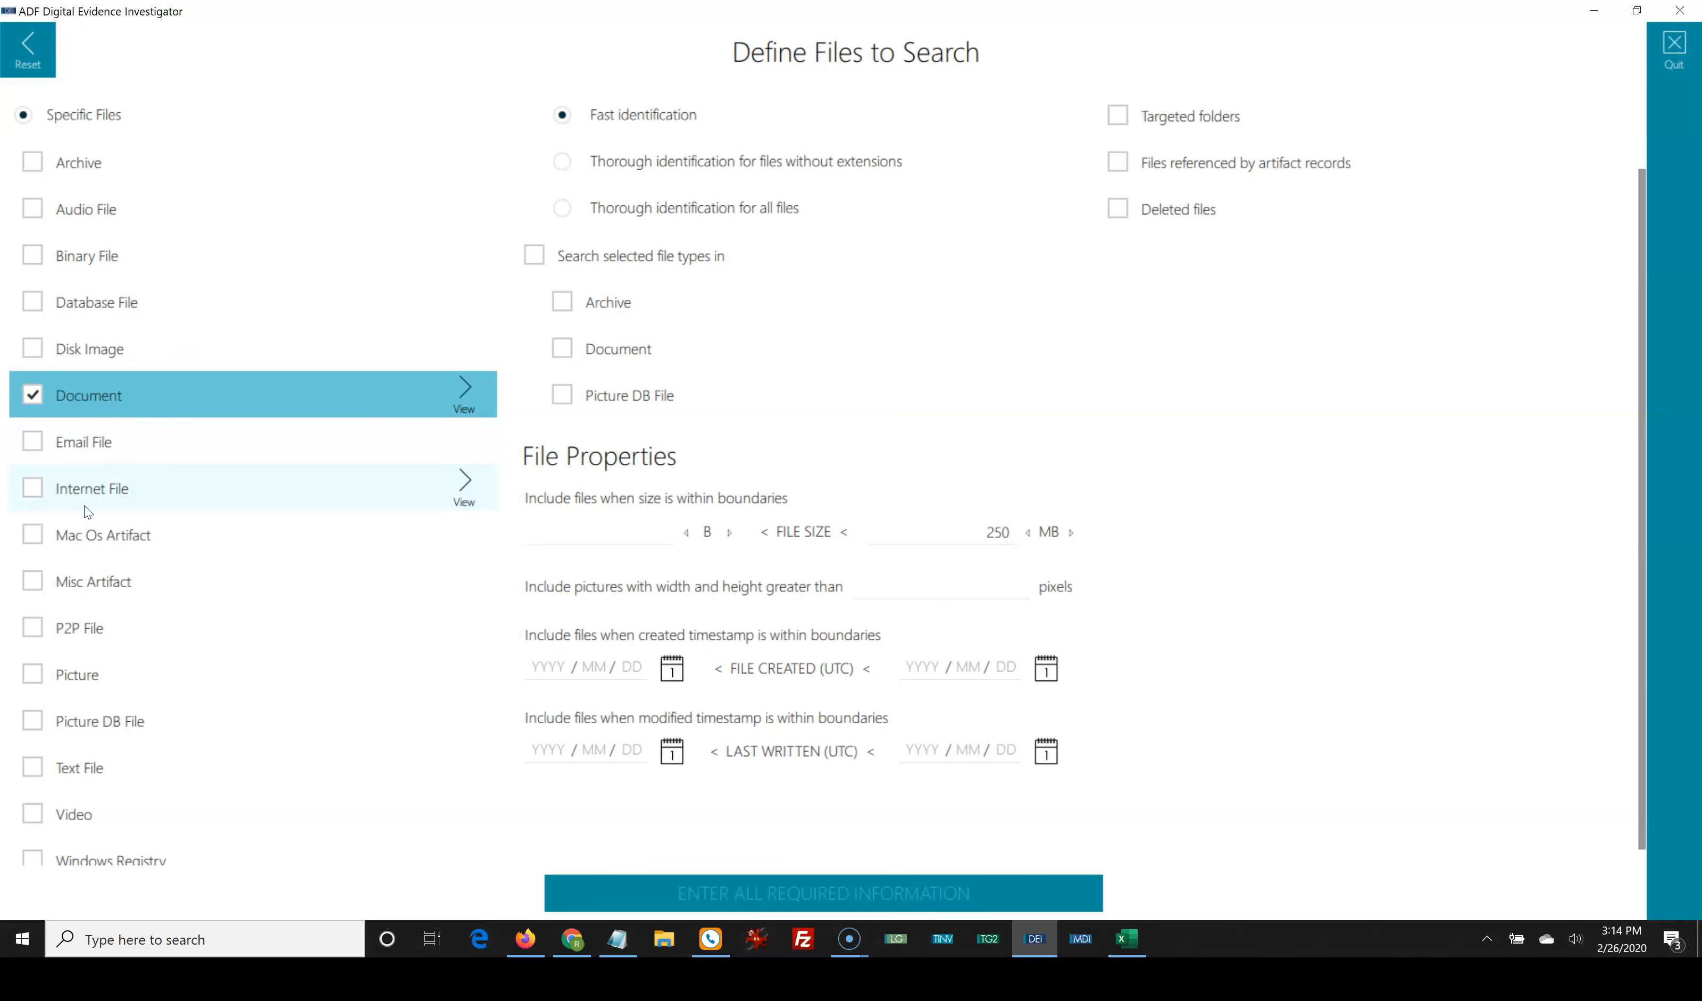
click(47, 768)
click(36, 489)
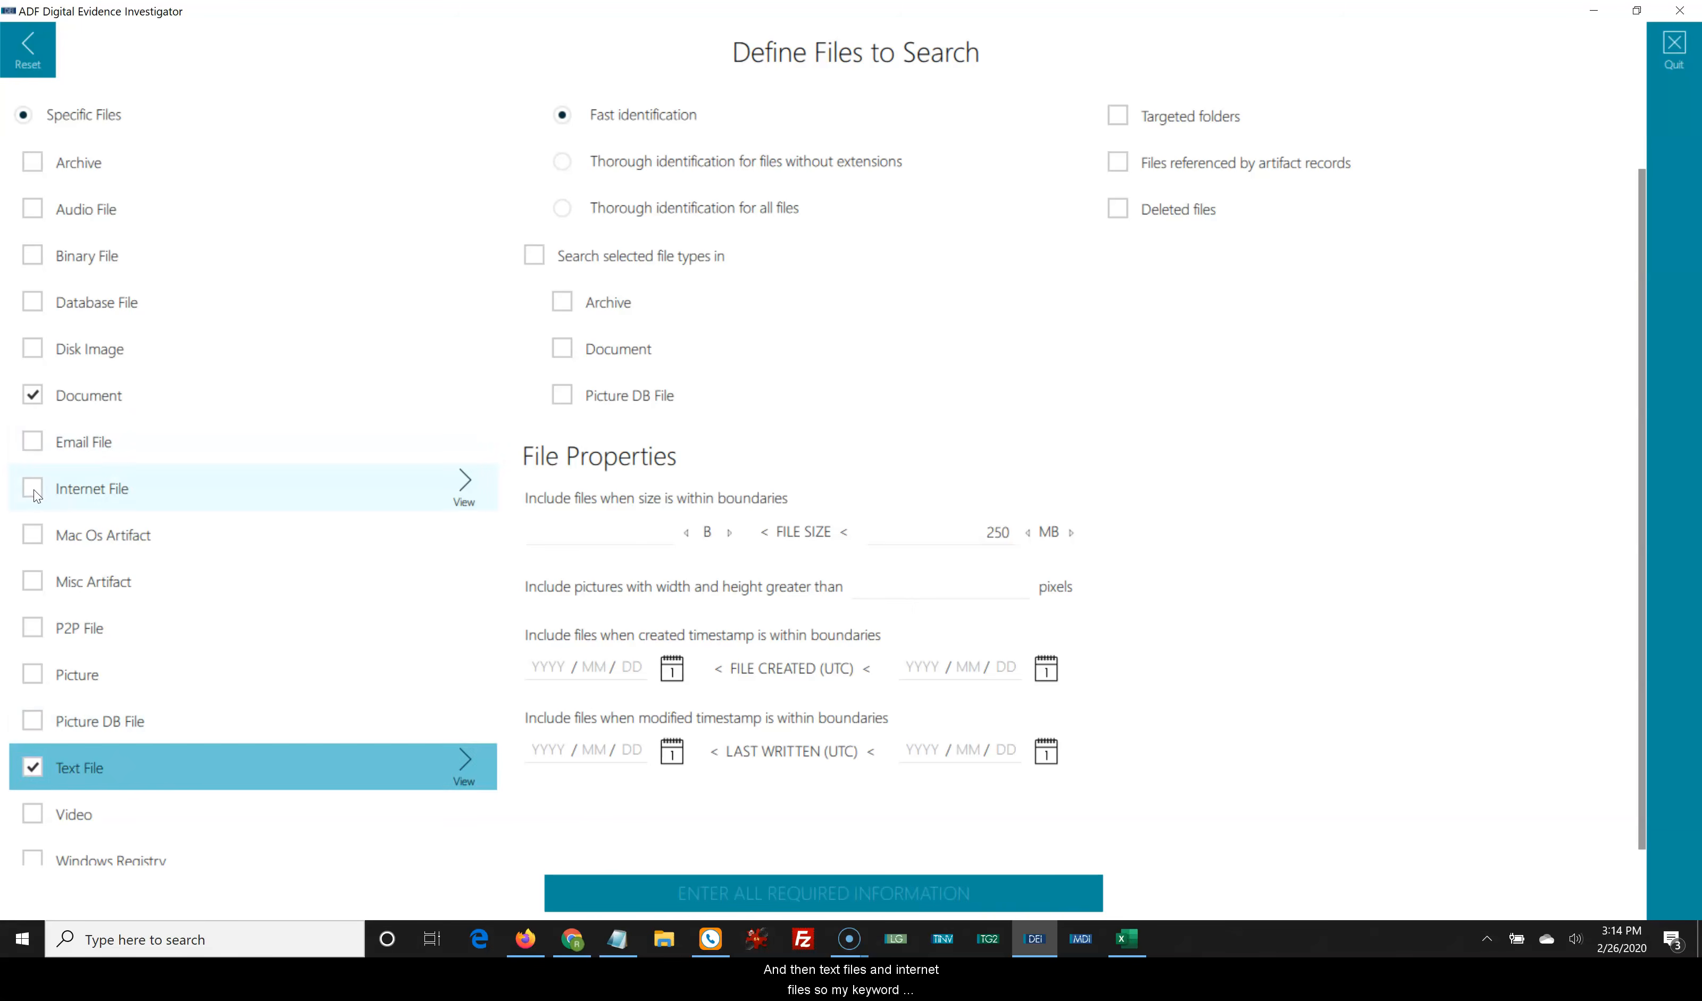
click(158, 466)
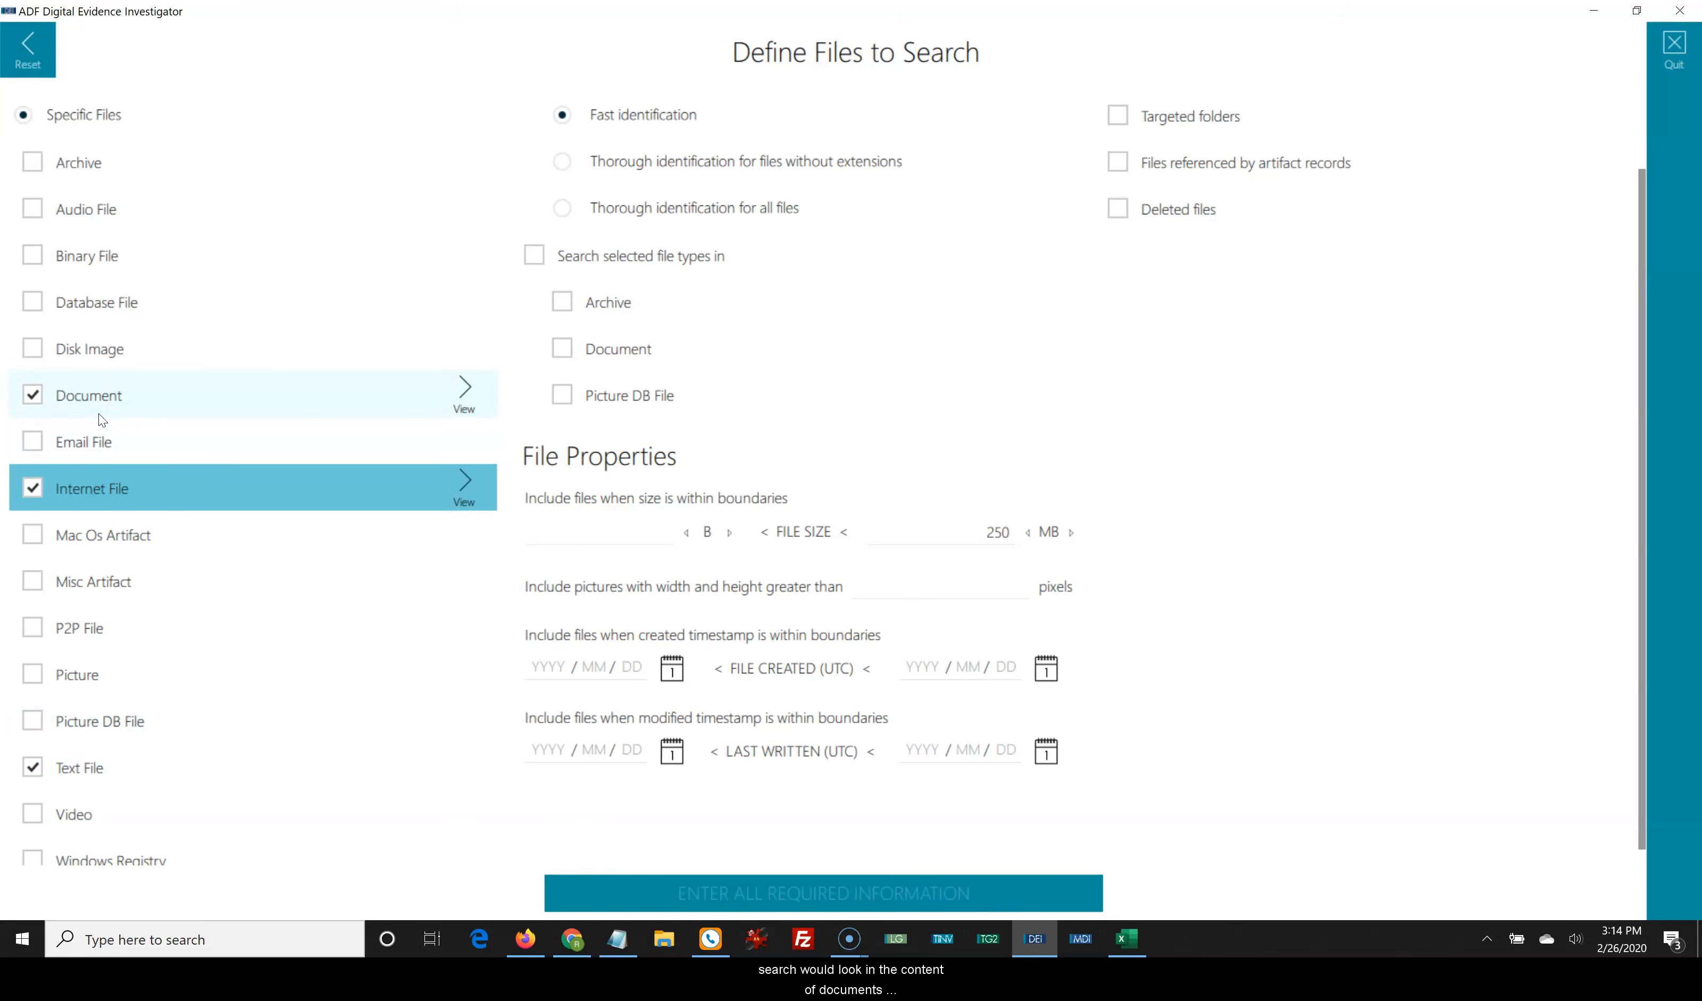
click(90, 484)
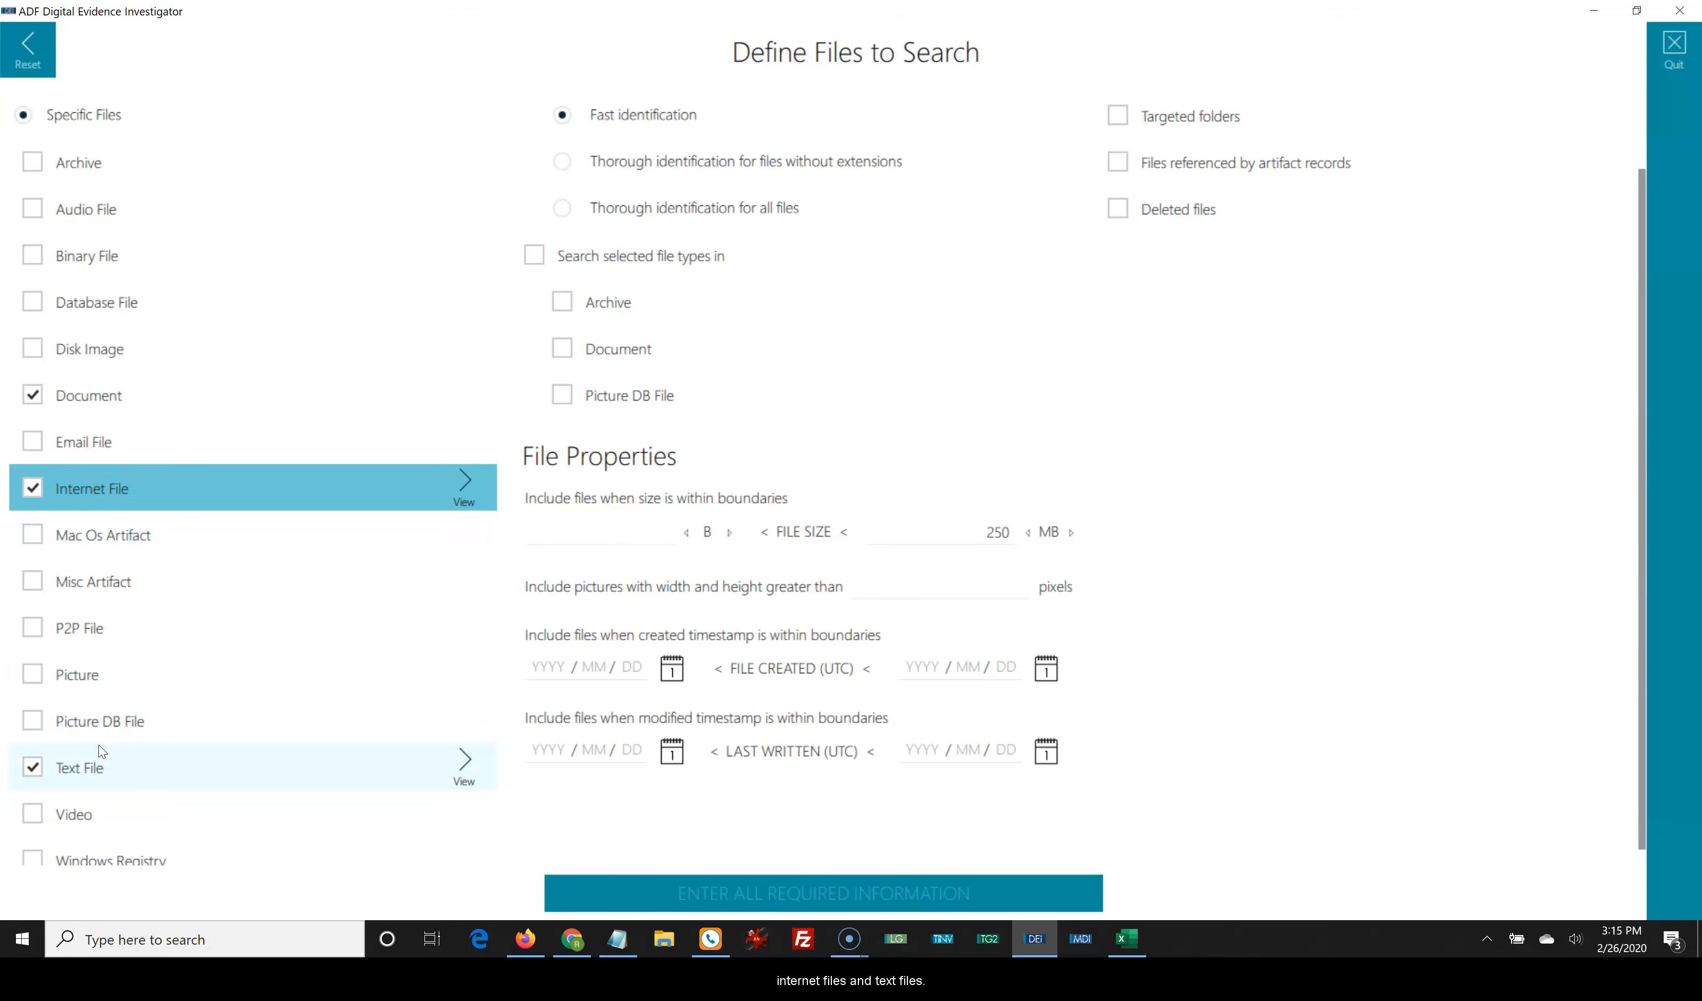
Set the file identification method to thorough identification for files without extensions
scroll(816, 407, up, 2)
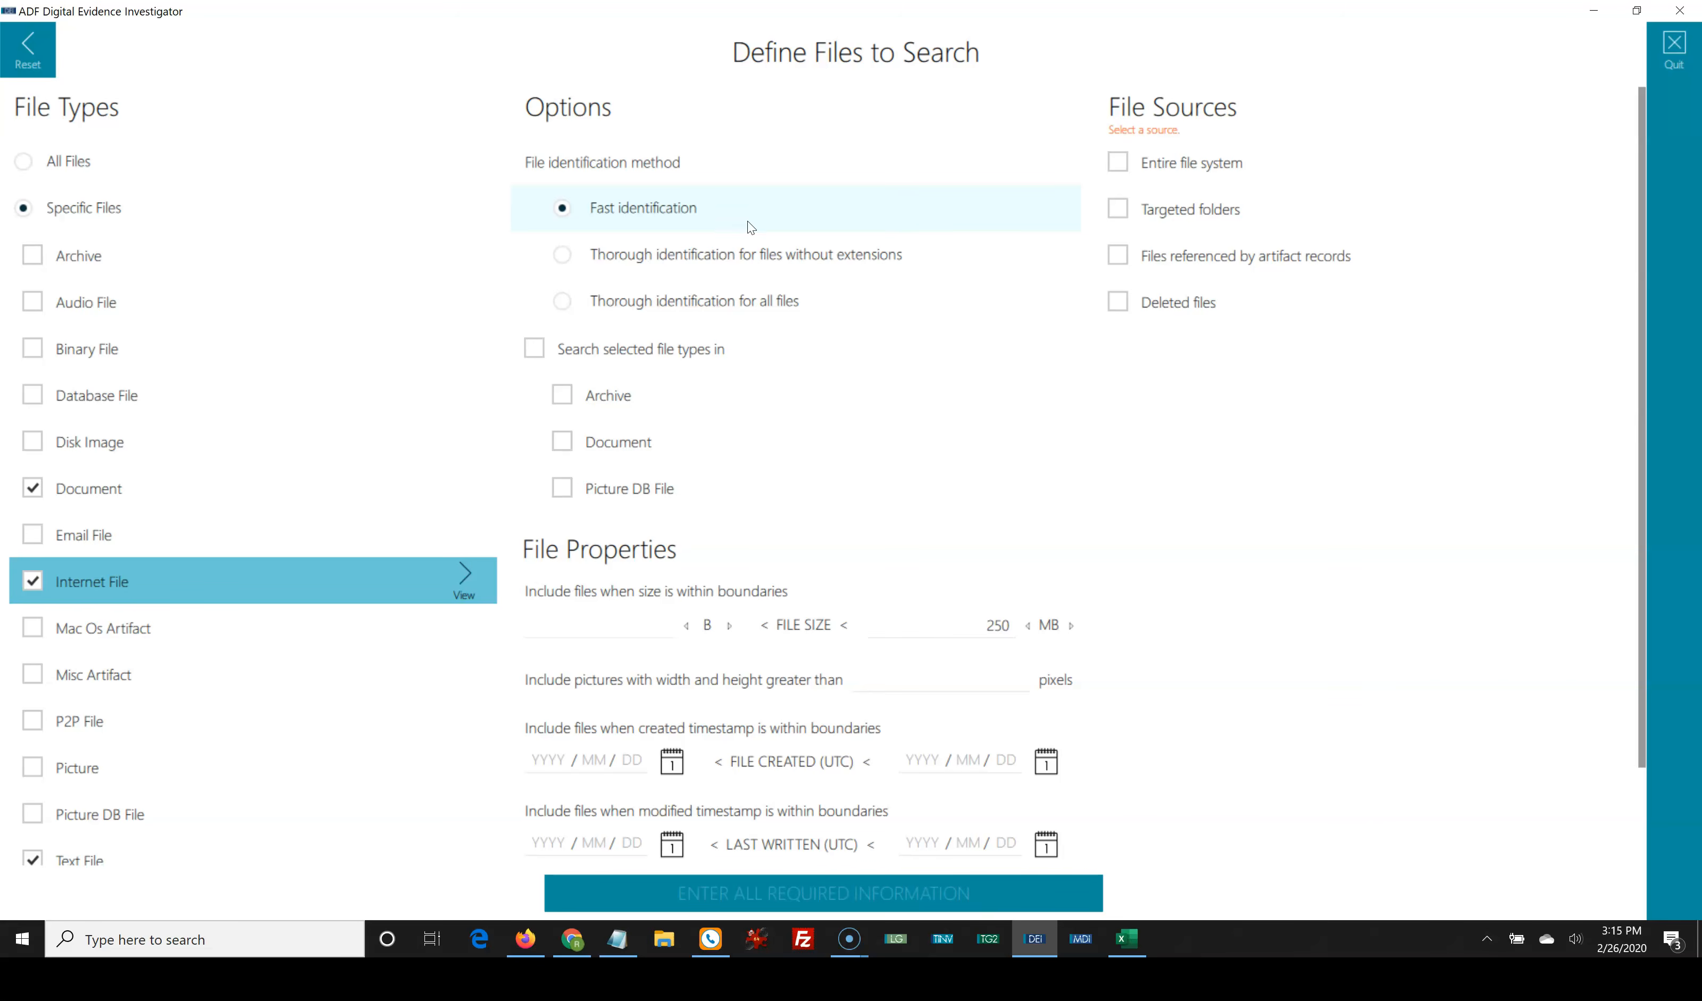
click(735, 258)
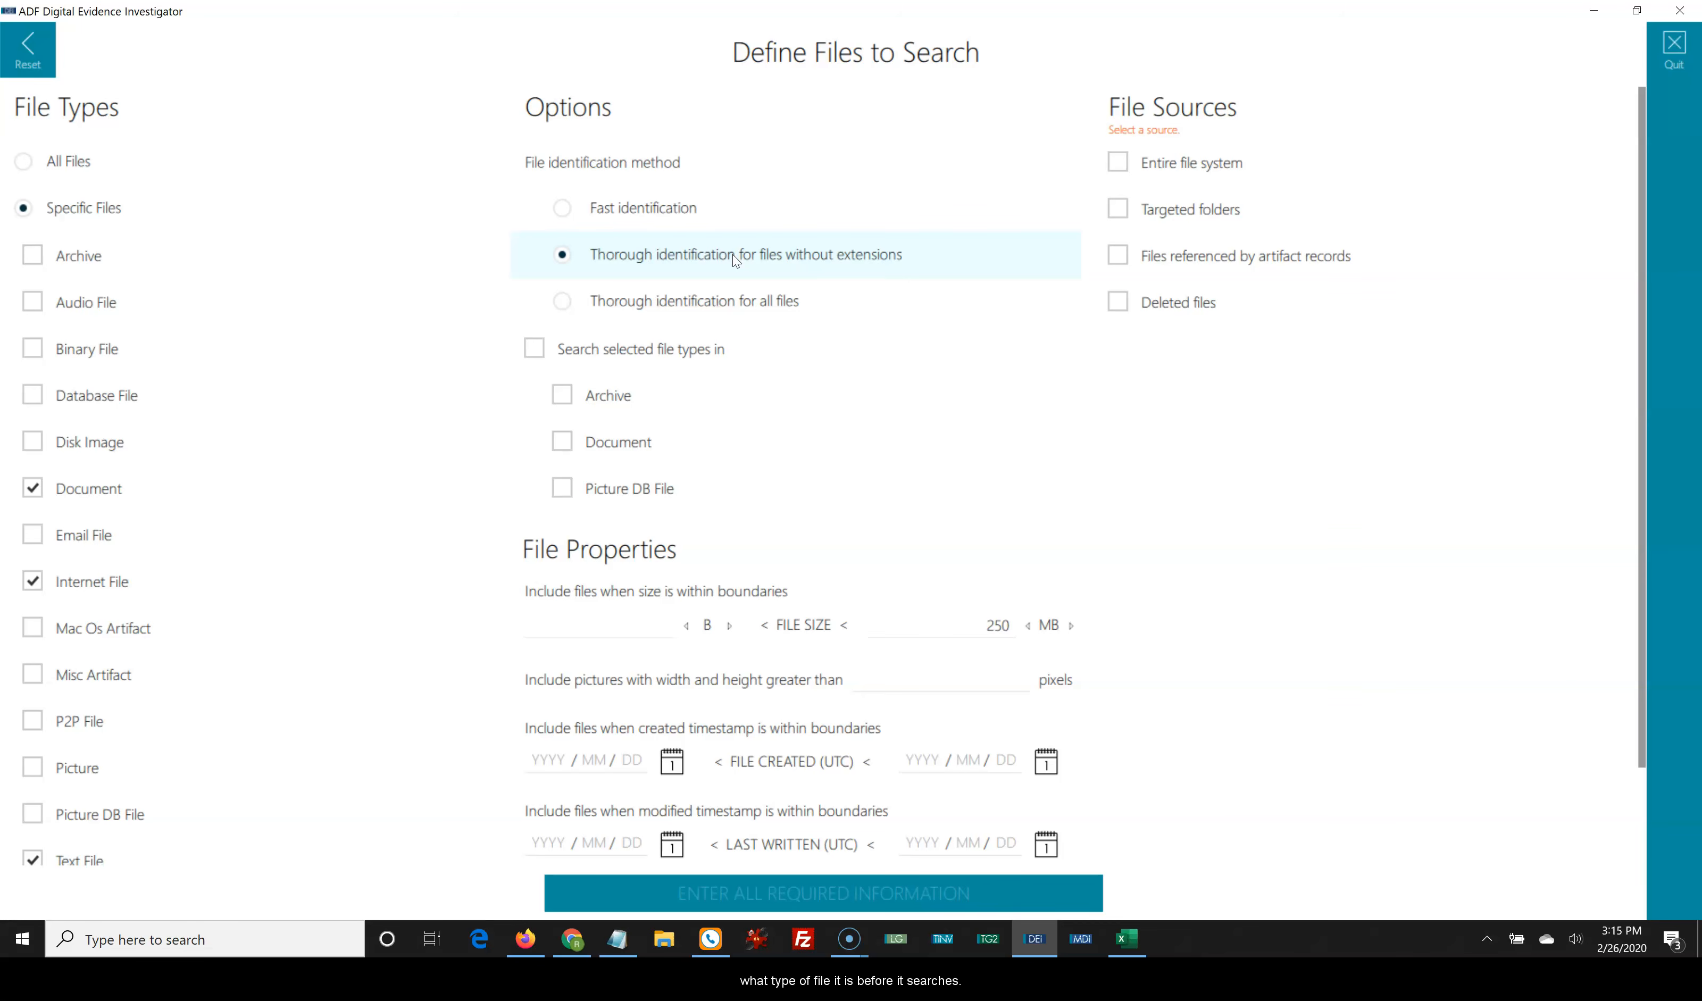
click(729, 258)
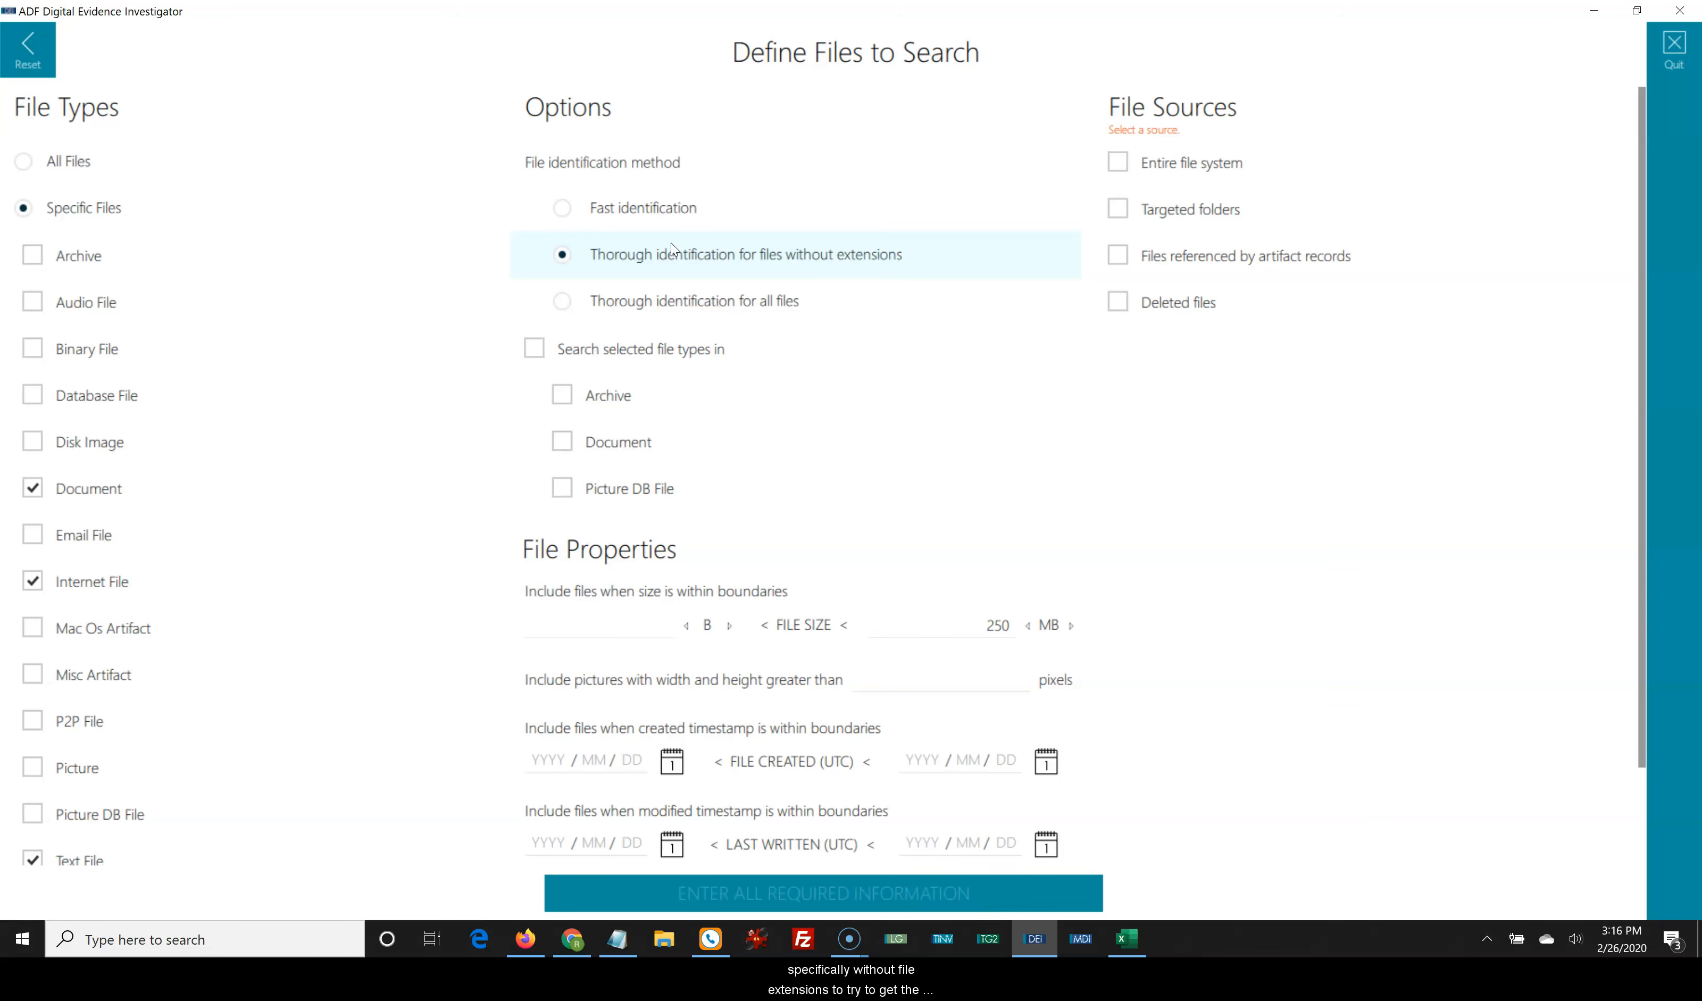
click(672, 249)
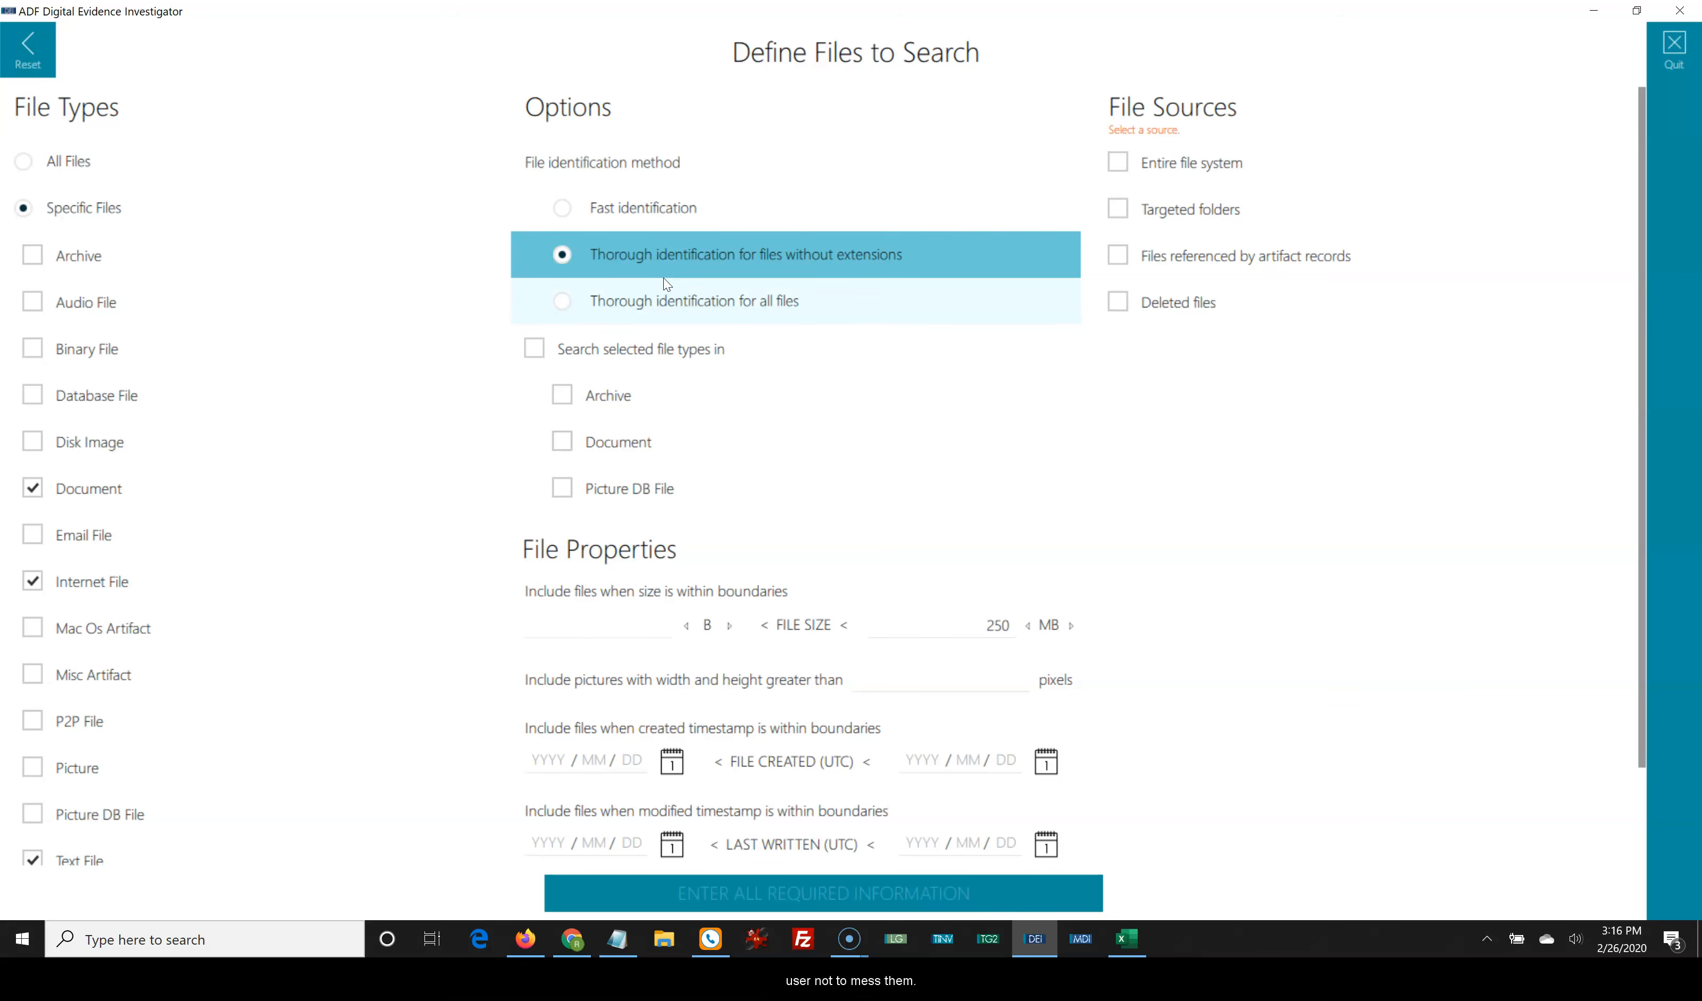
click(703, 313)
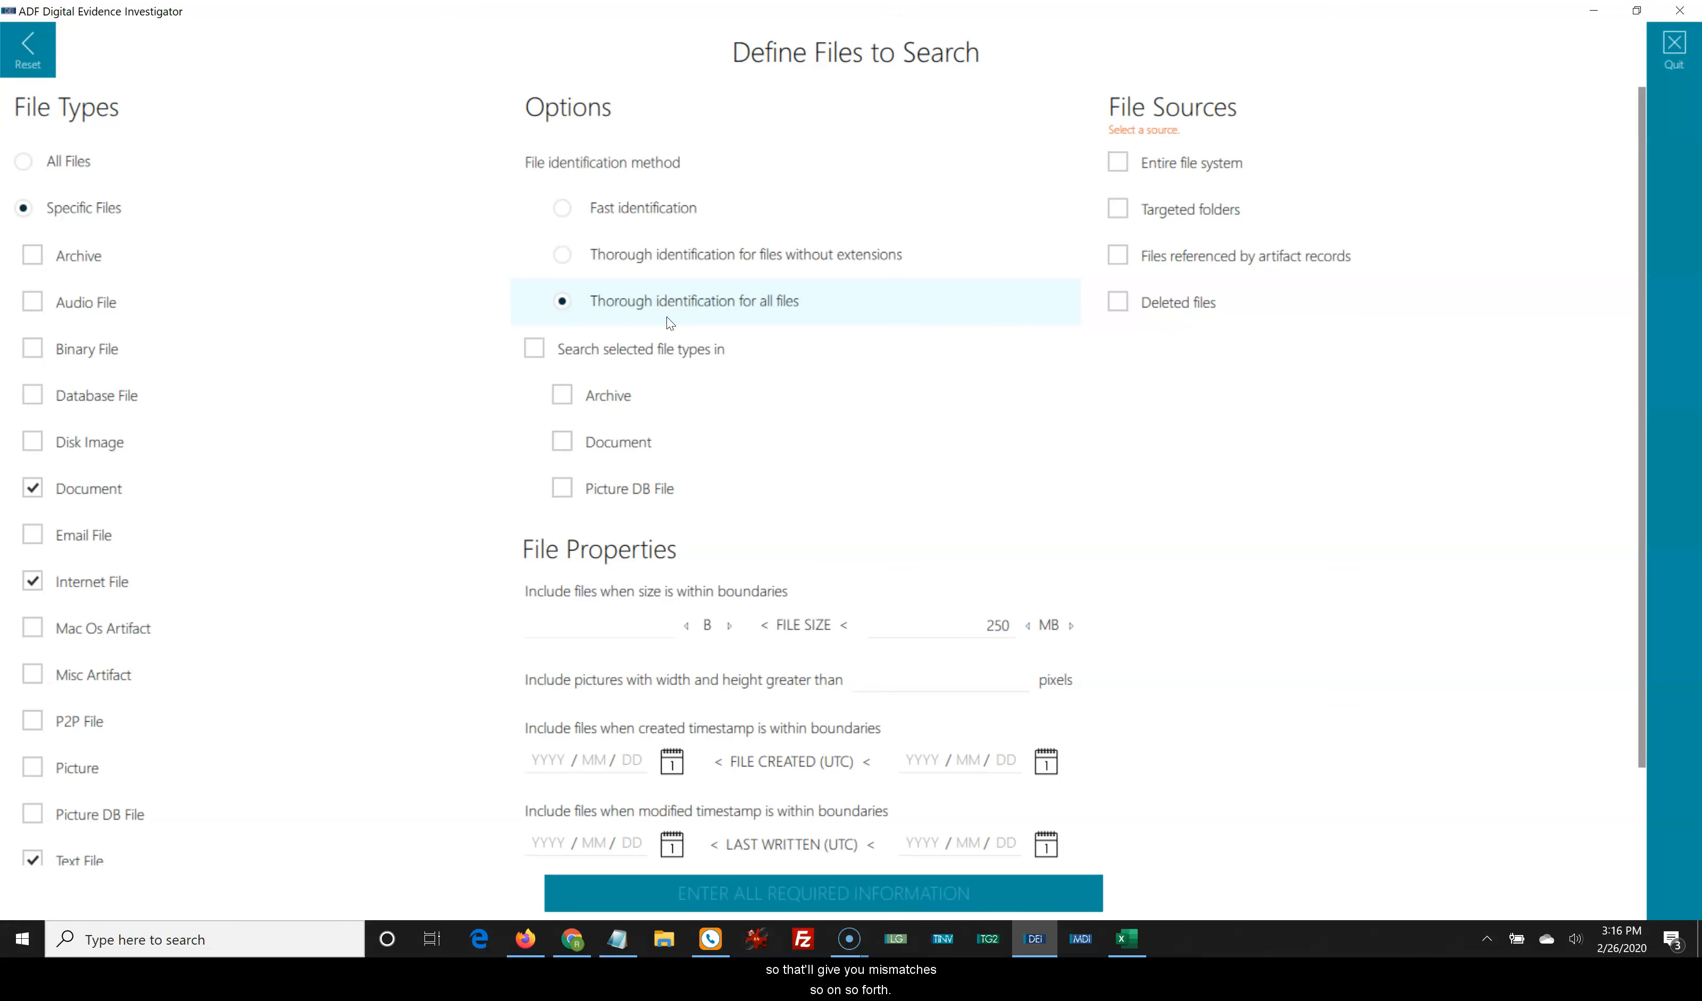
click(670, 217)
click(673, 256)
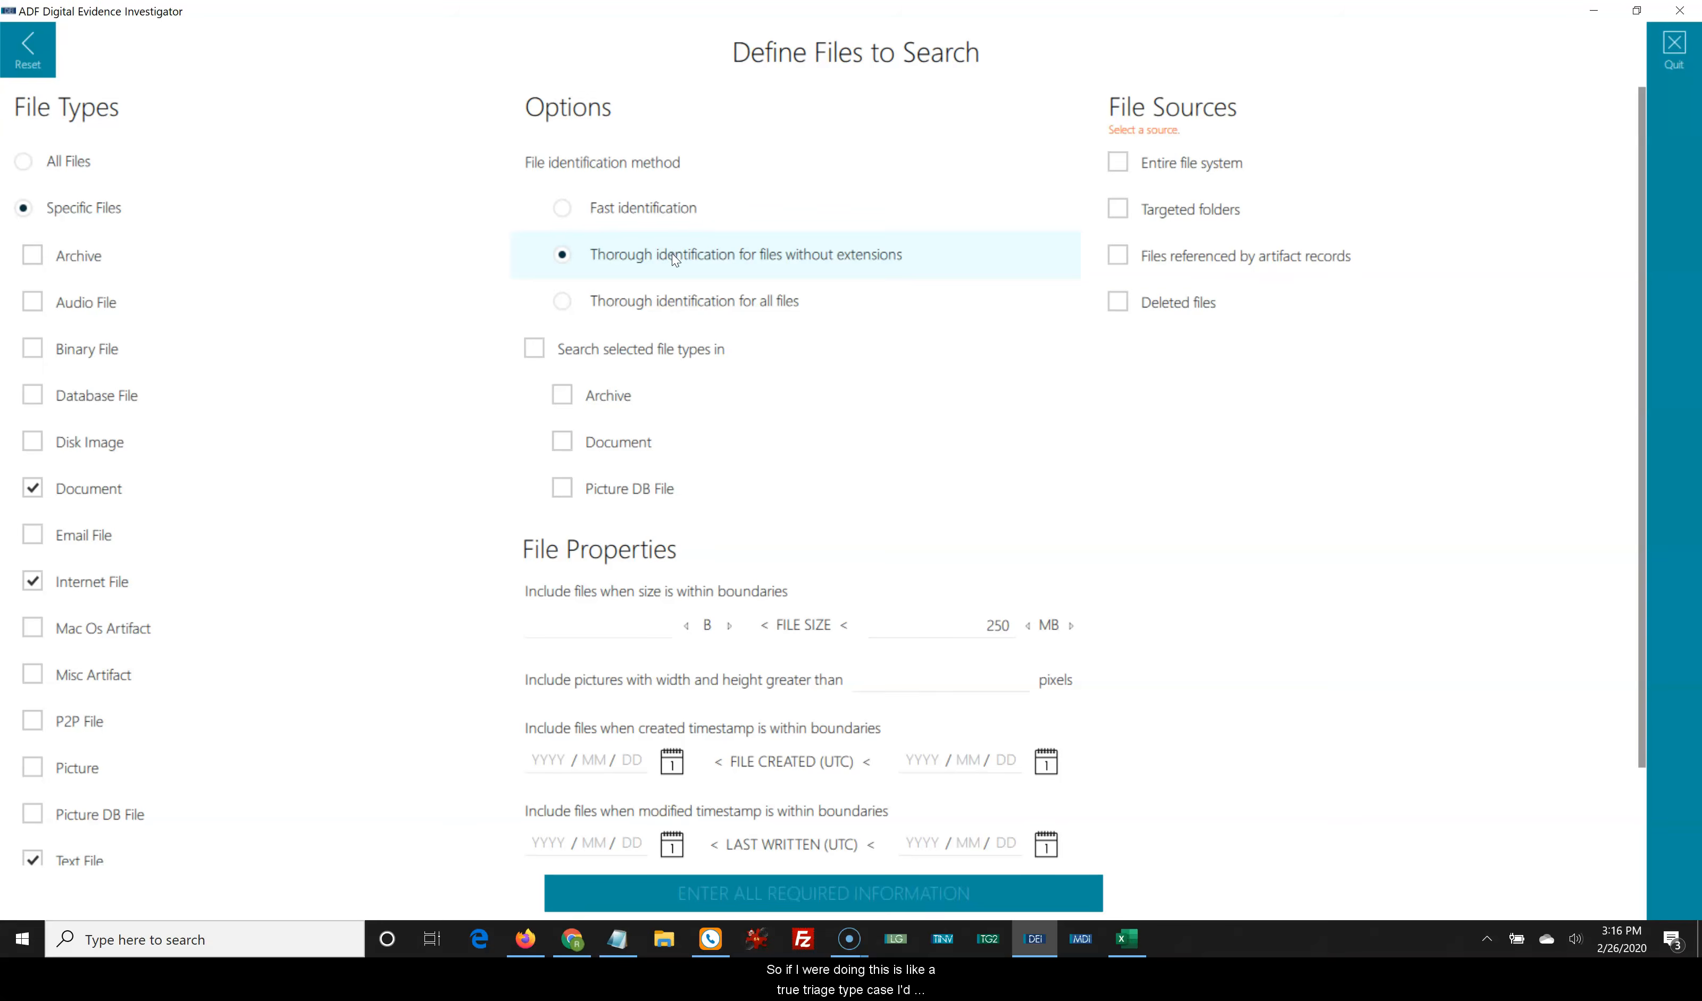
scroll(673, 255, down, 1)
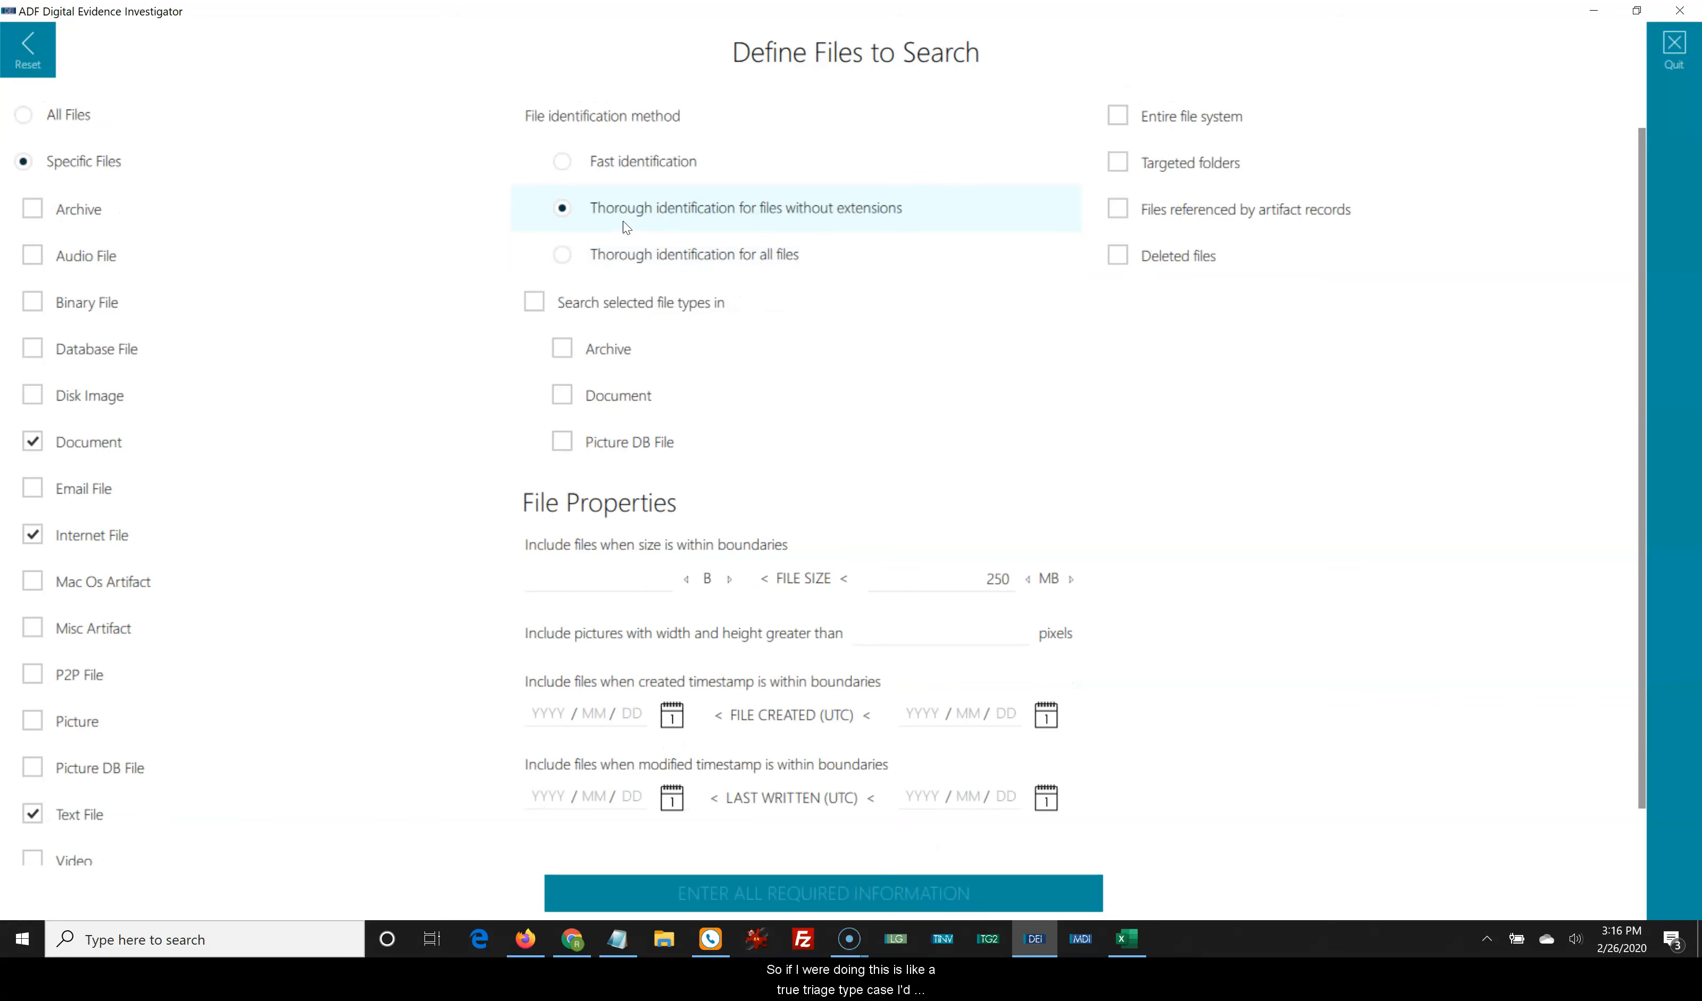
click(831, 215)
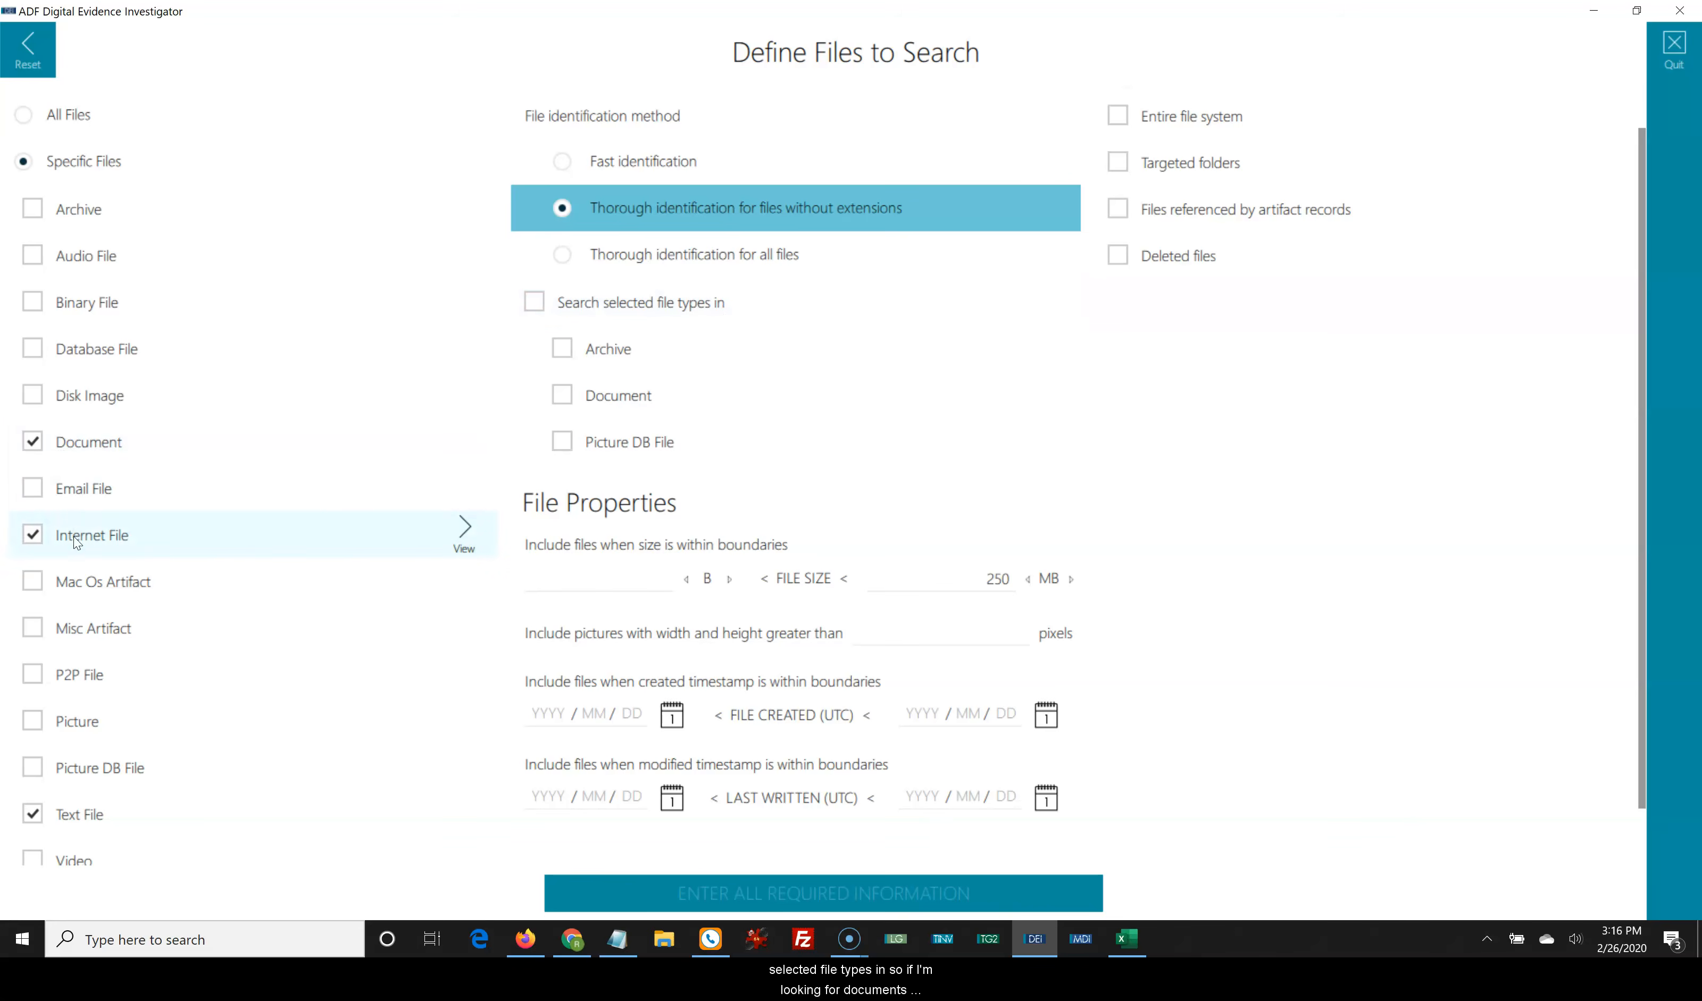
Search for the selected file types inside archives only, and review the archive formats covered
click(569, 350)
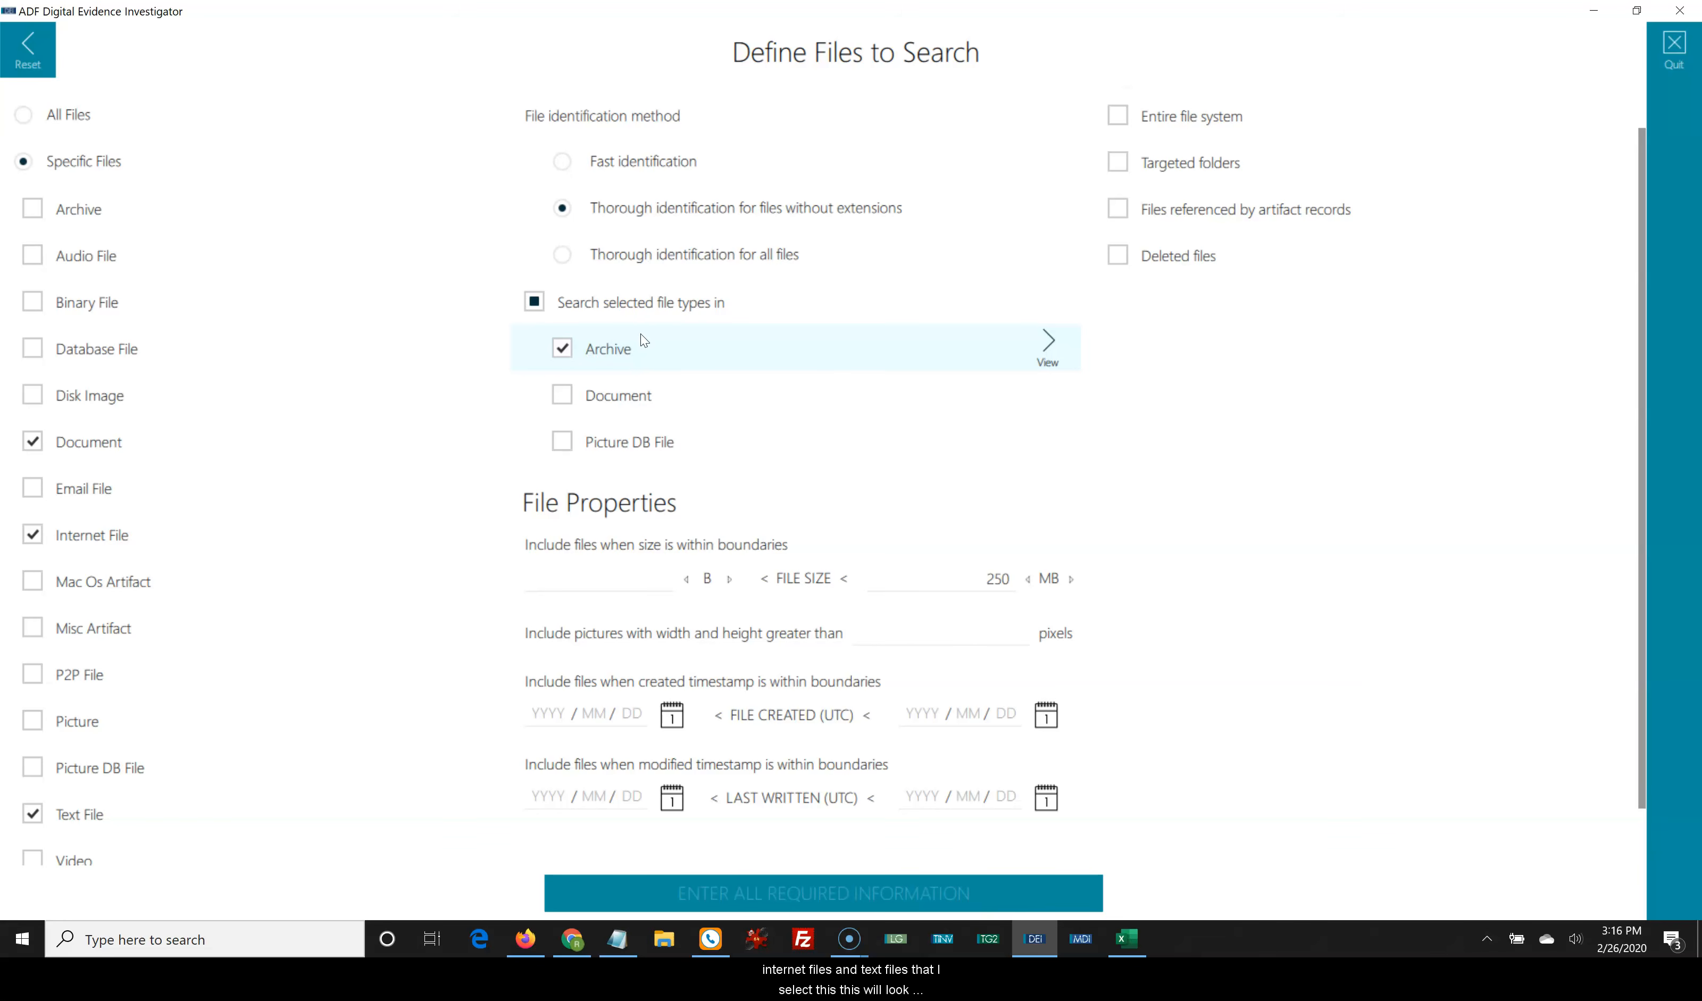
click(1050, 347)
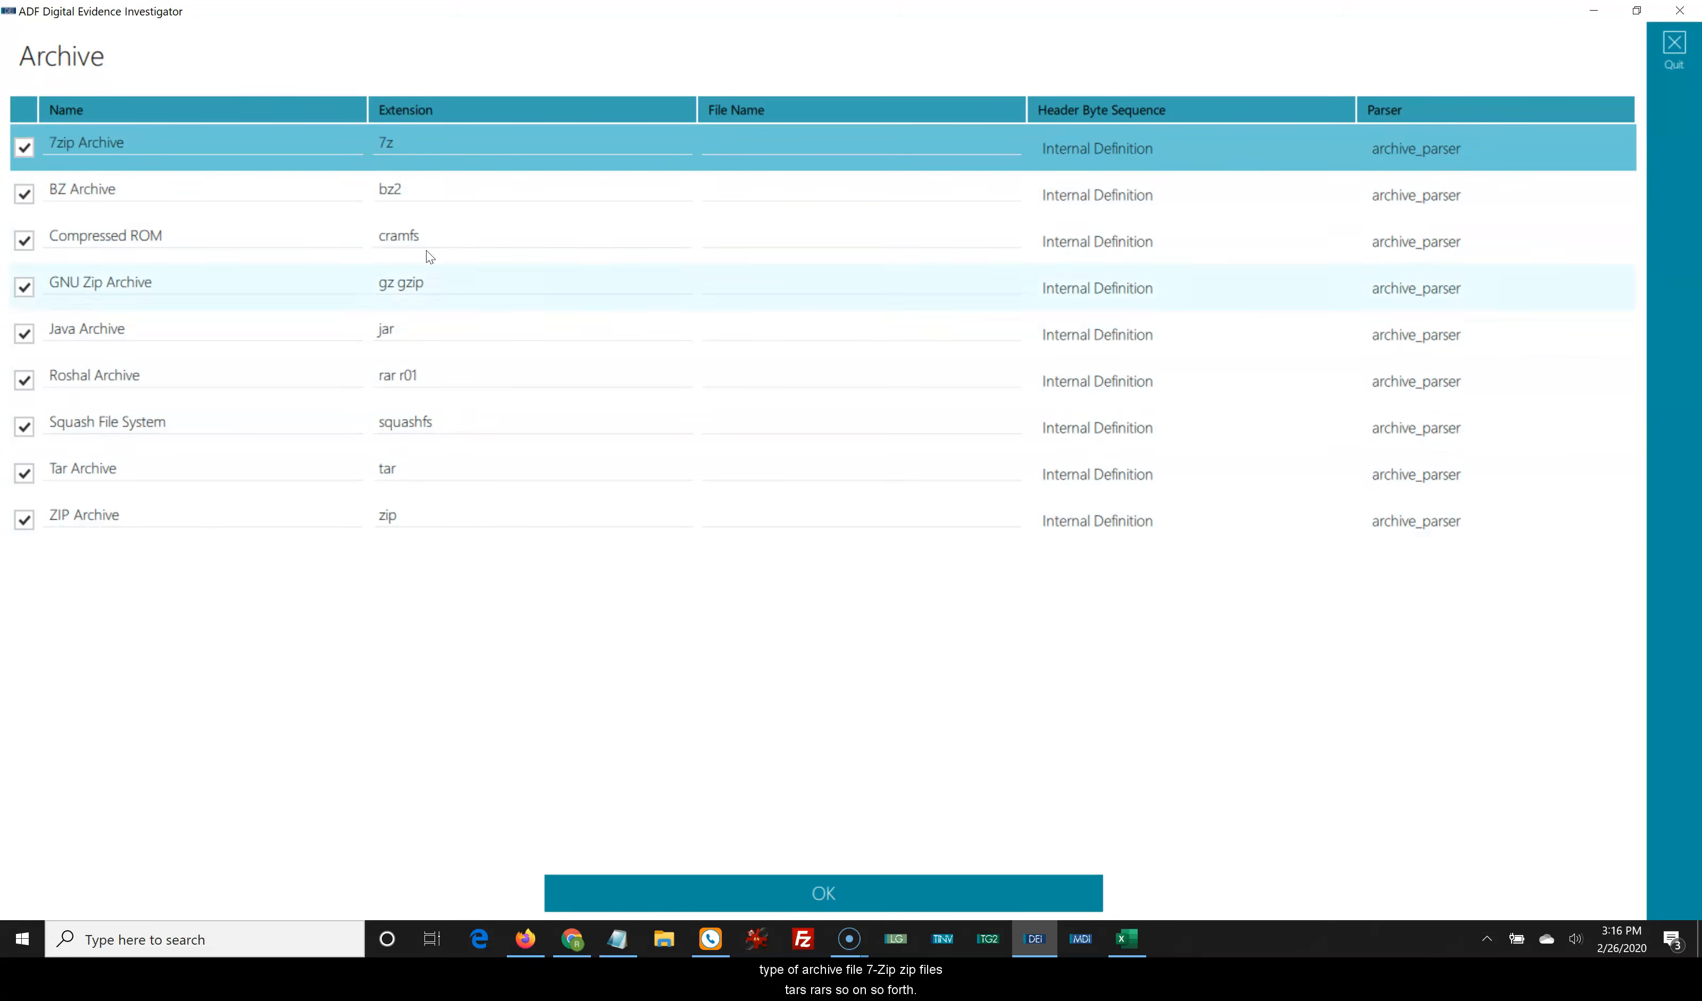
click(740, 887)
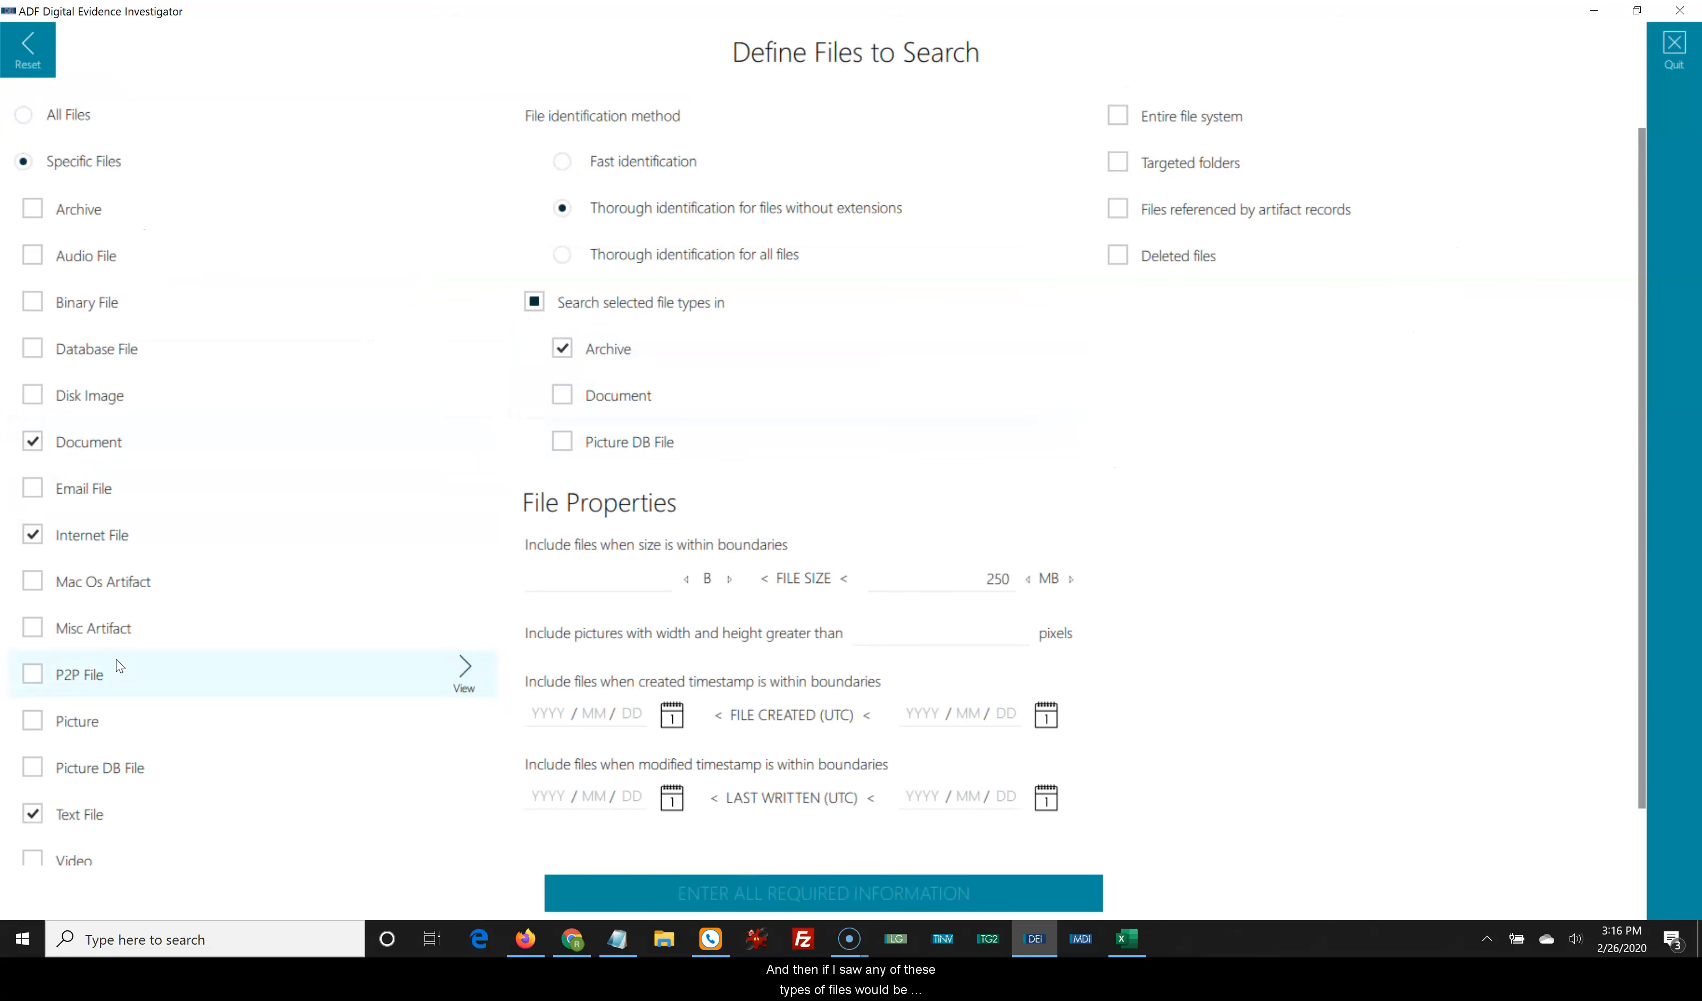
click(563, 396)
click(576, 404)
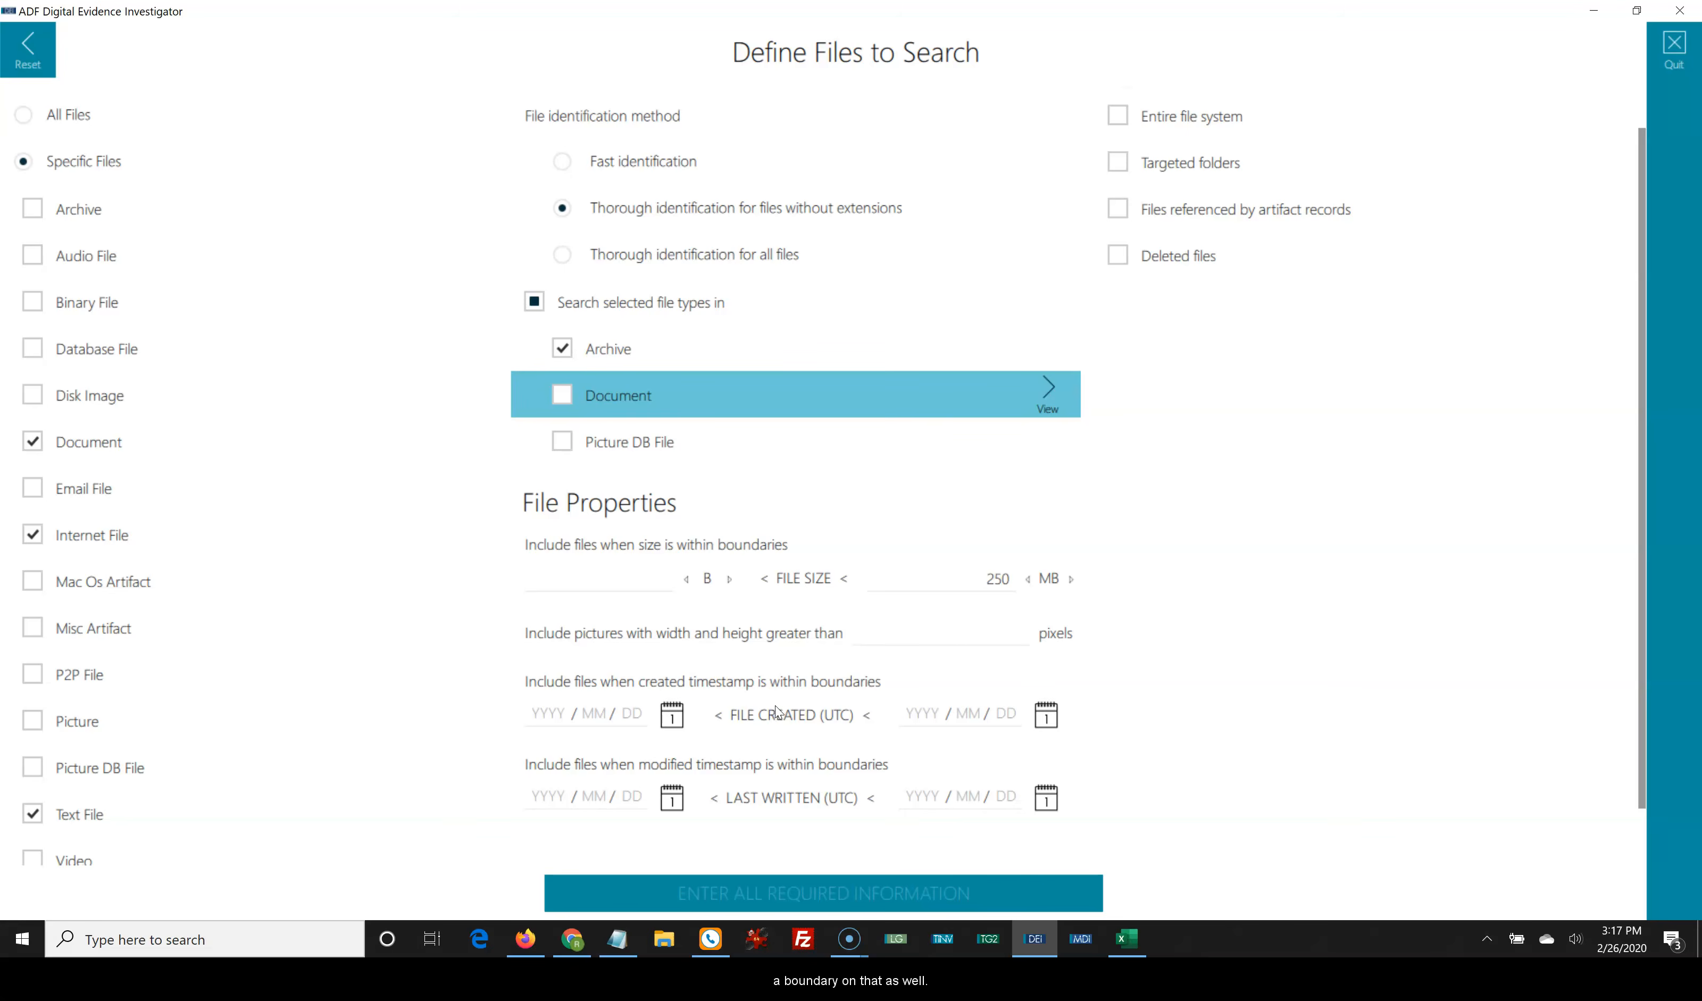
Target the folders /users/.* and /documents and settings/.* as file sources
scroll(842, 690, up, 1)
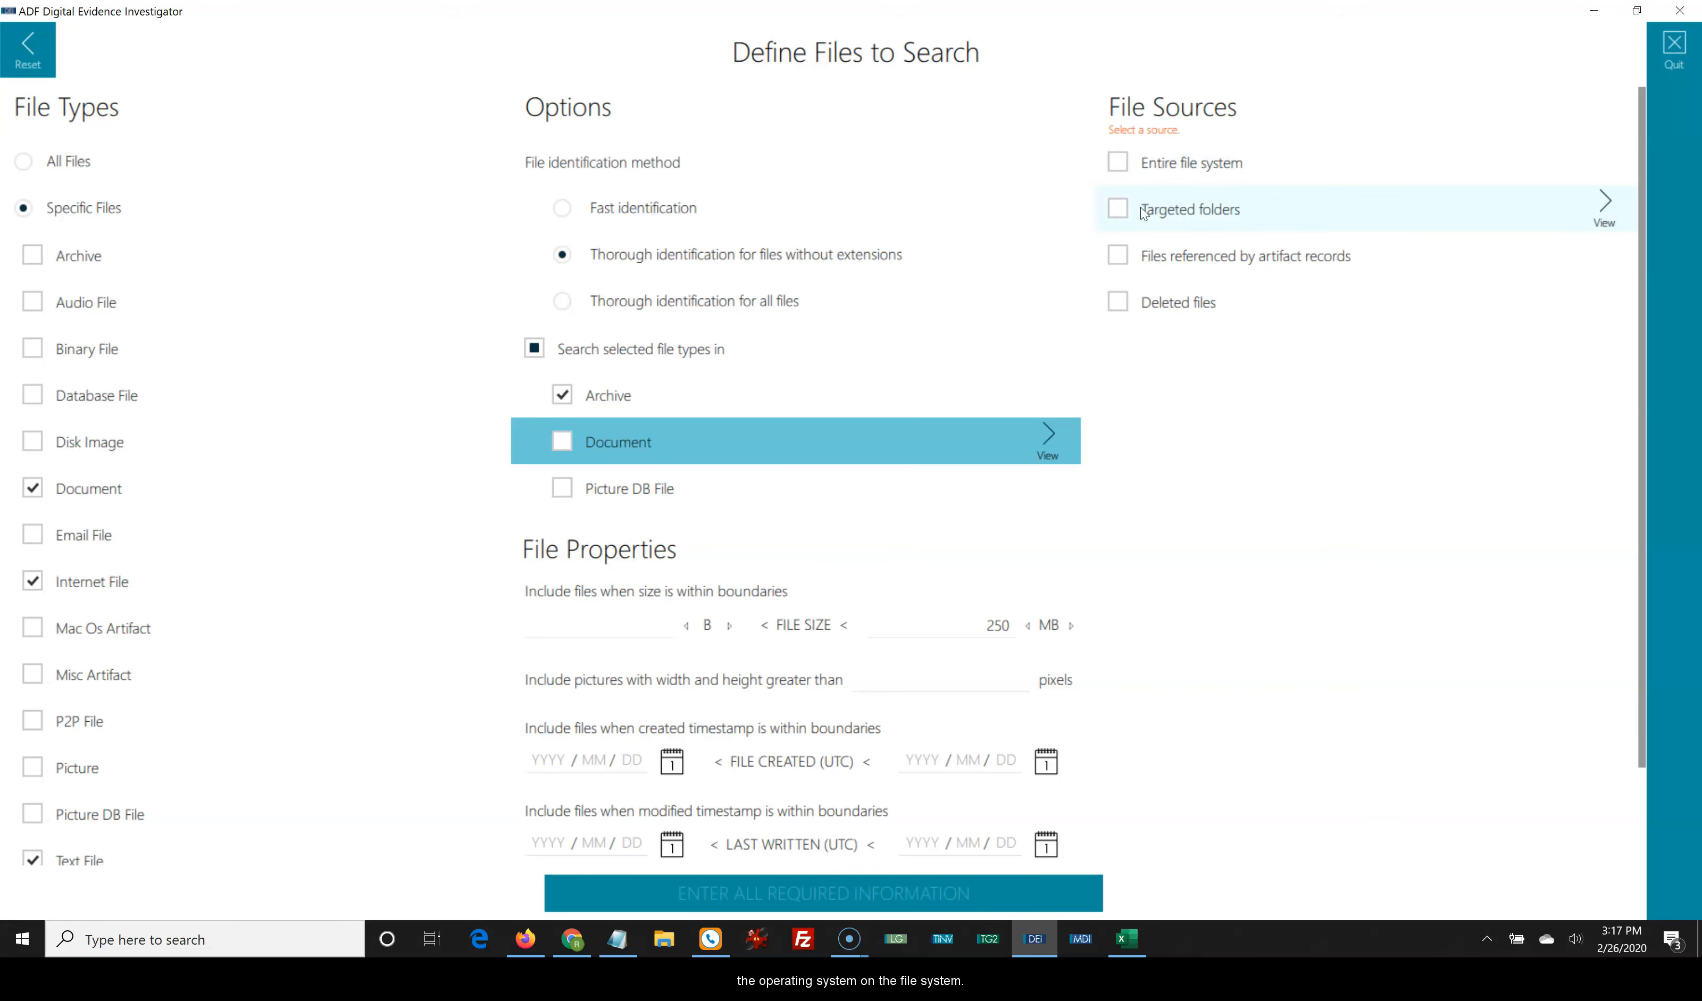
click(1599, 211)
scroll(344, 707, down, 5)
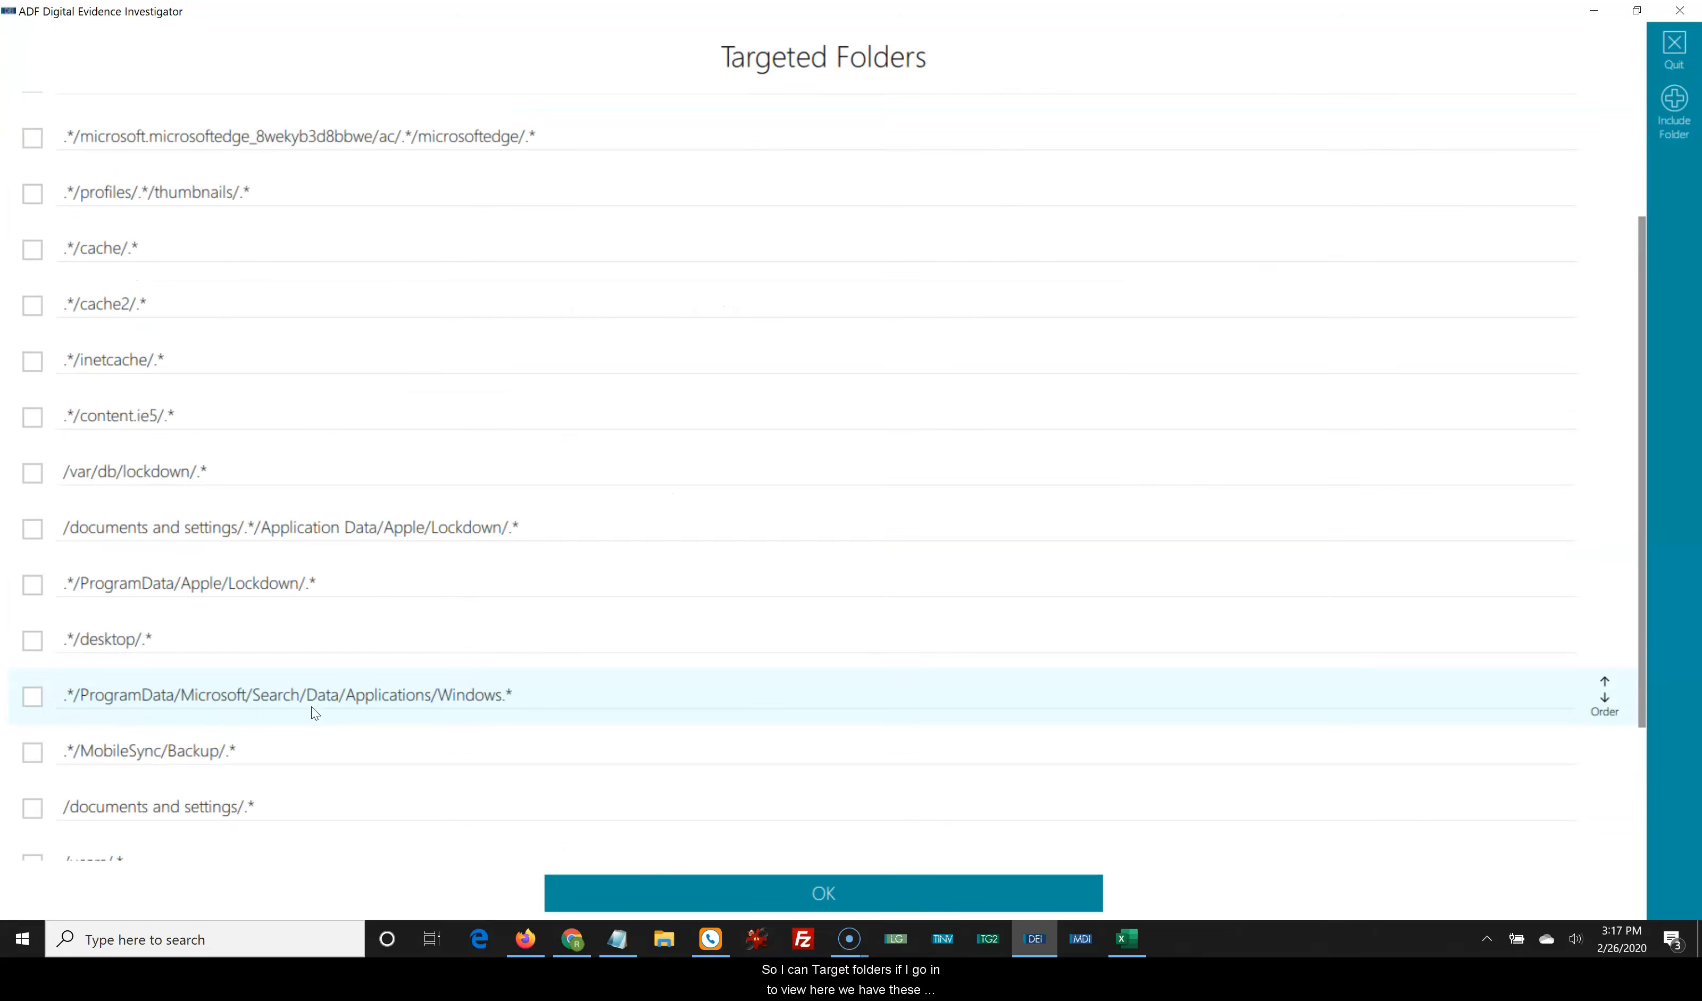
scroll(301, 711, down, 1)
click(33, 677)
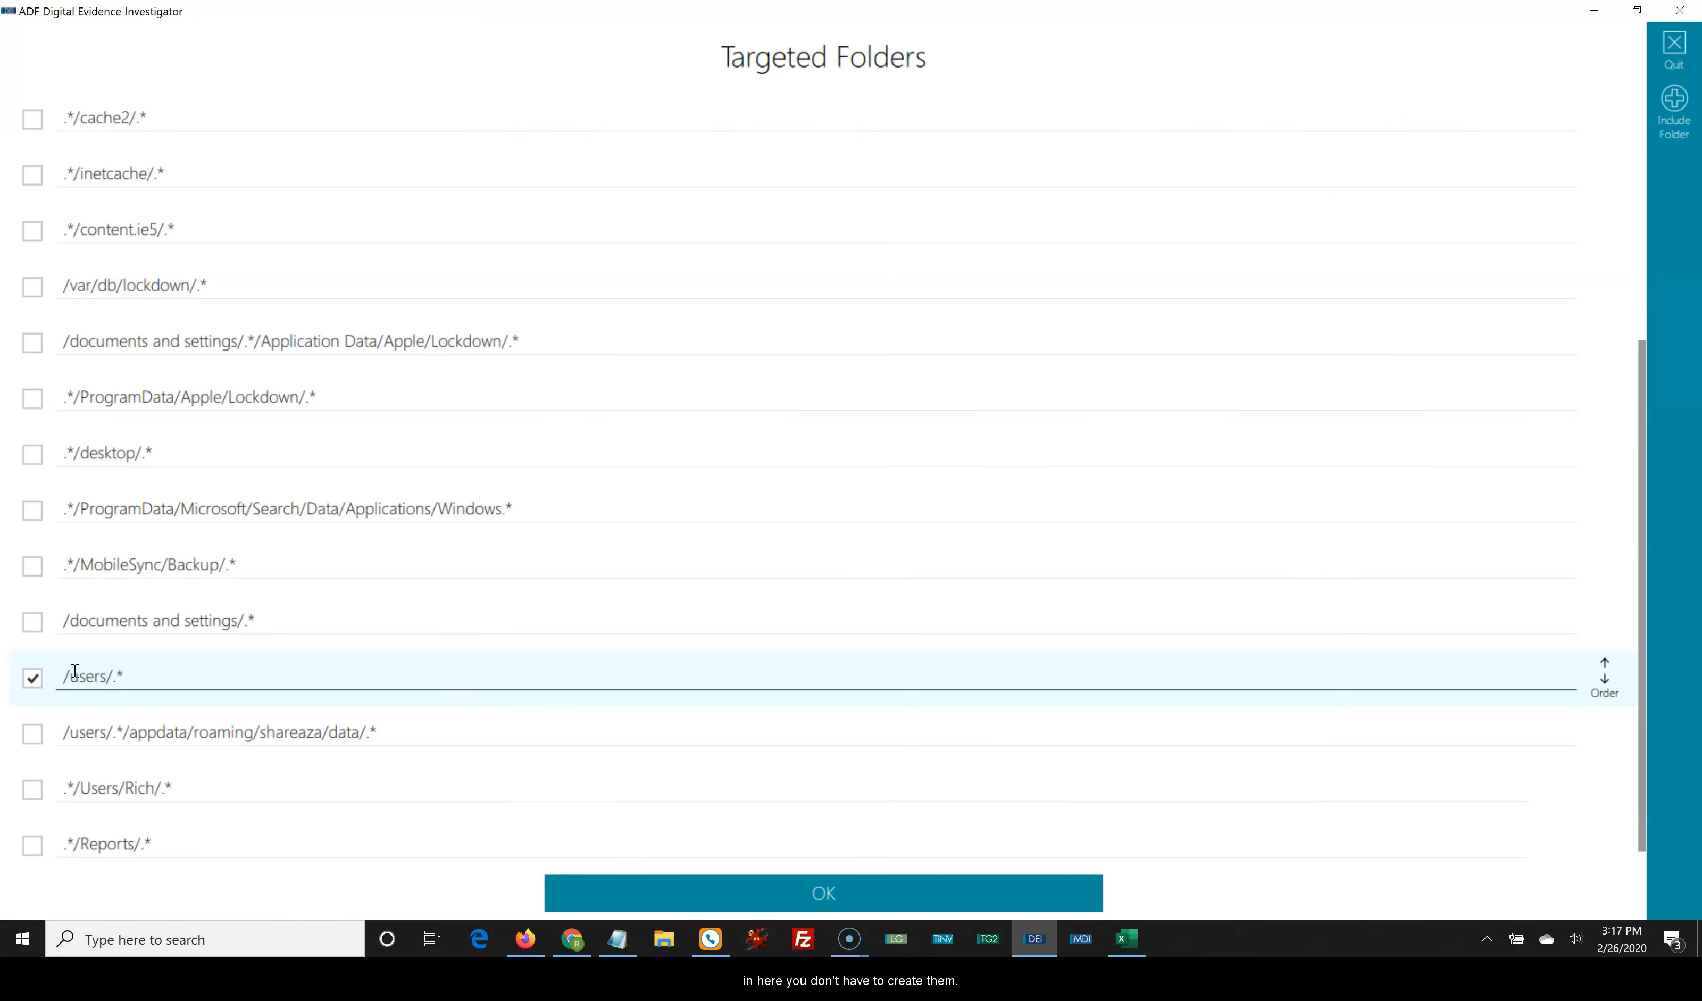
click(40, 627)
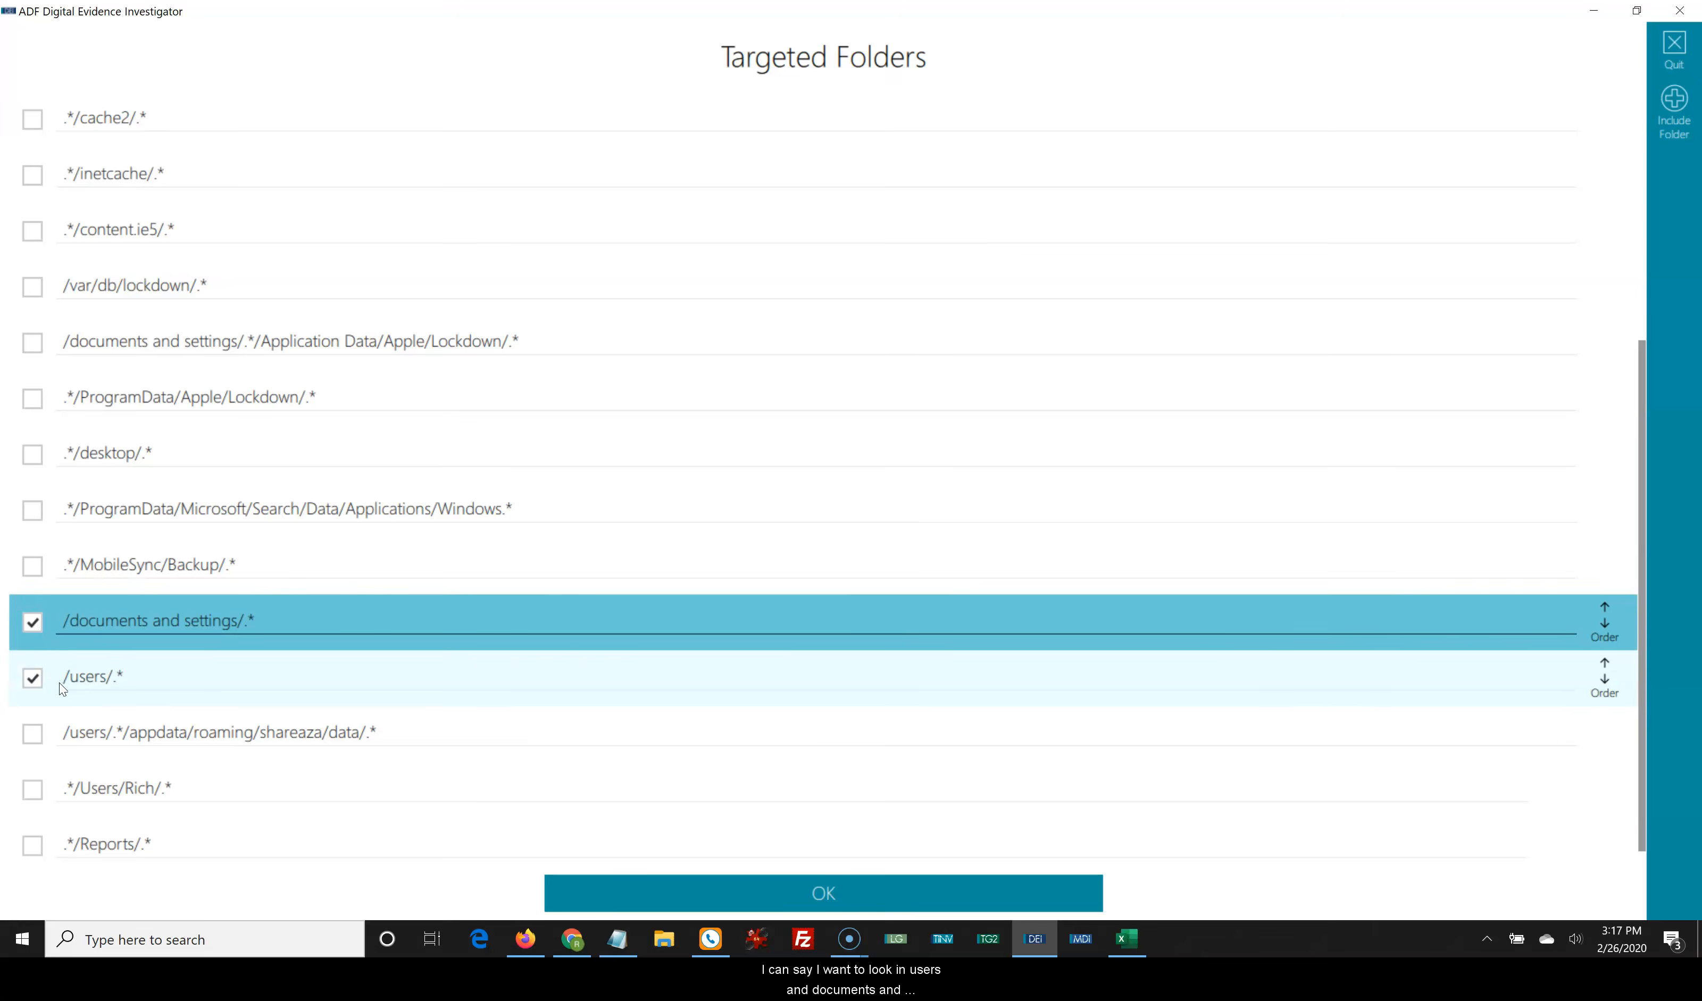
click(759, 895)
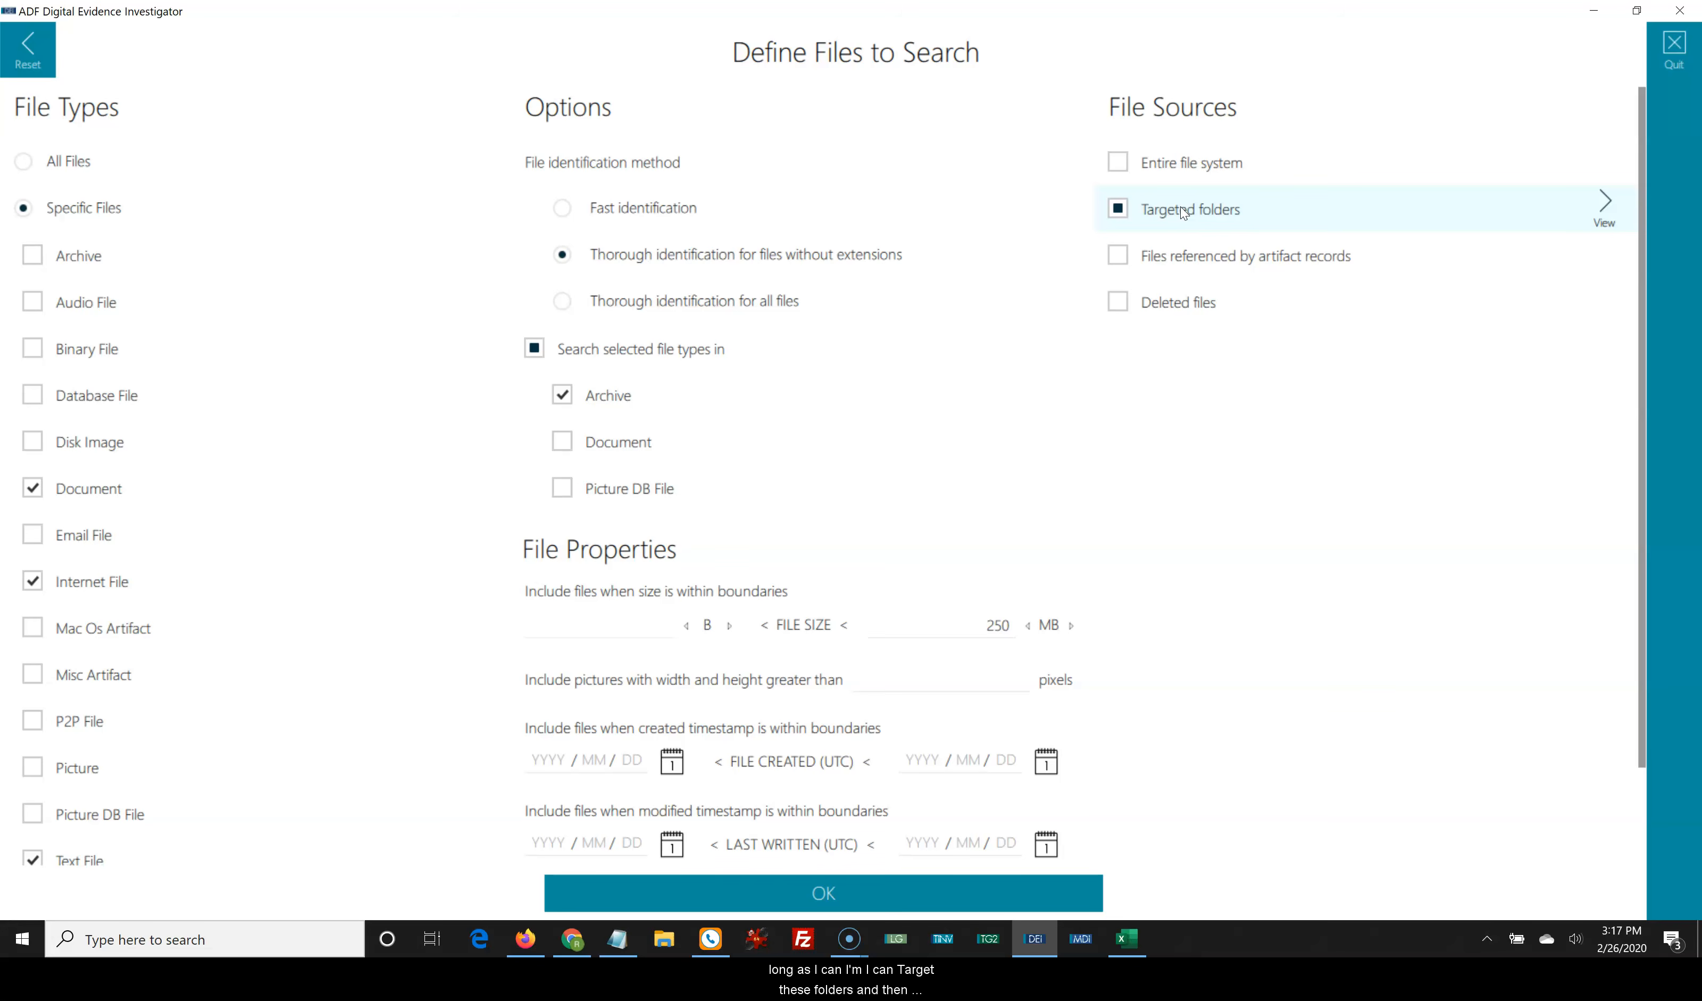
click(1179, 167)
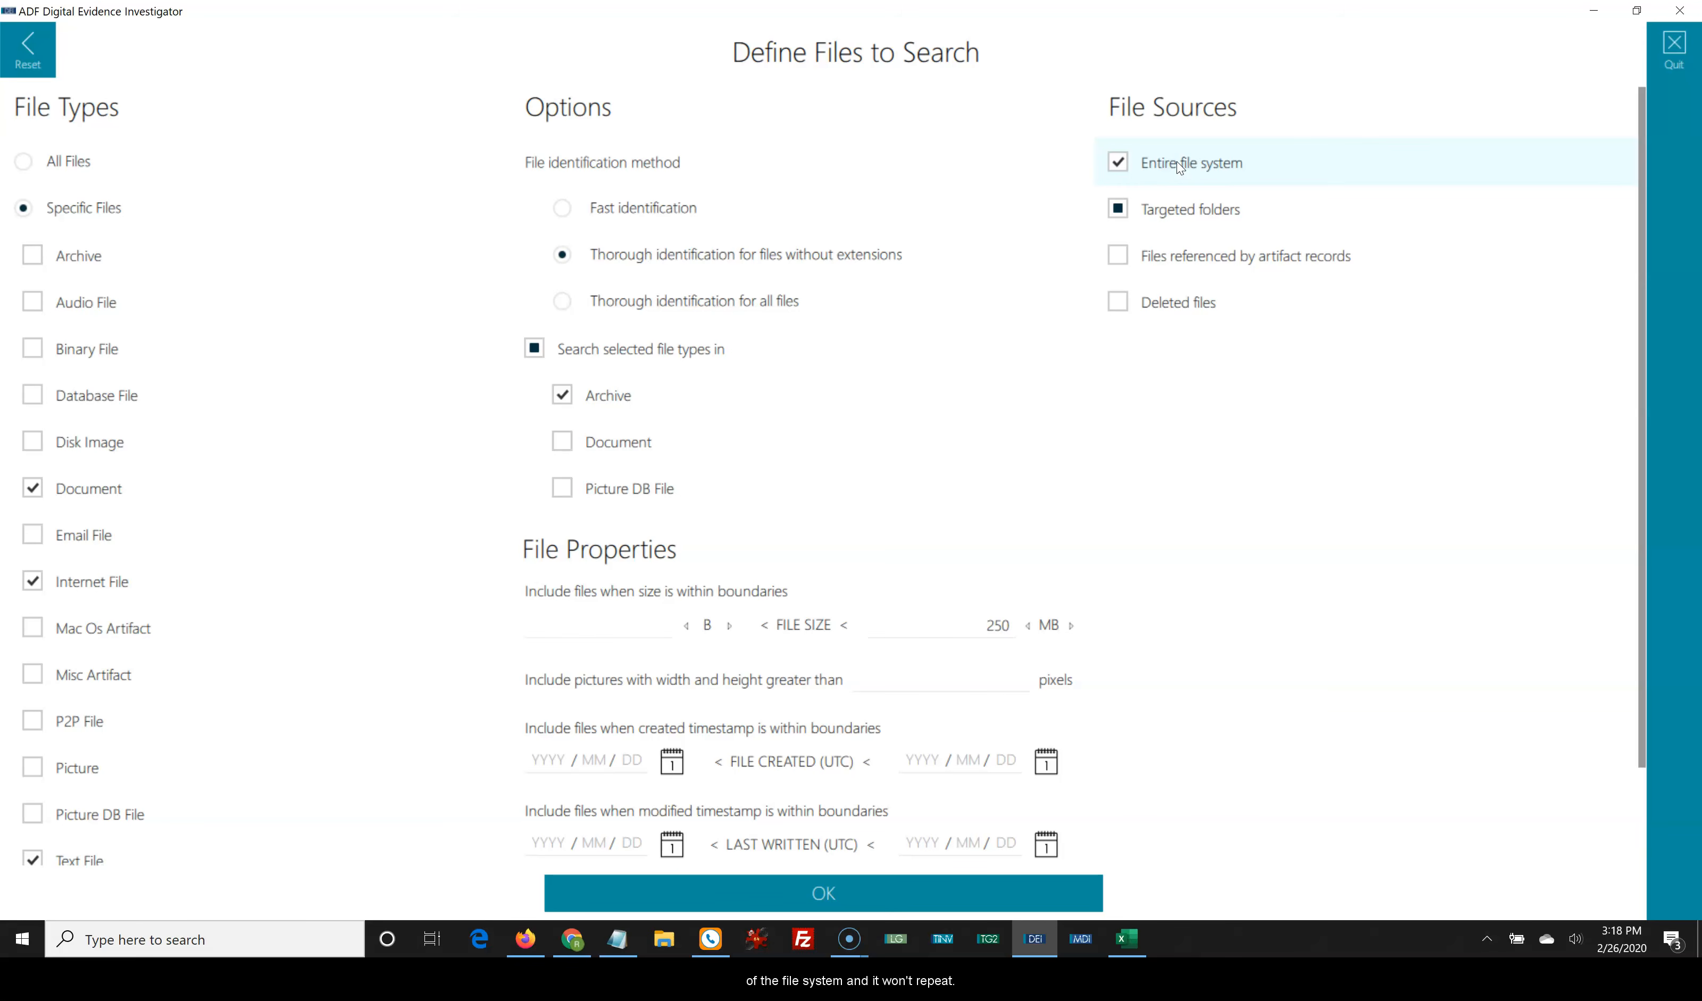
click(1177, 165)
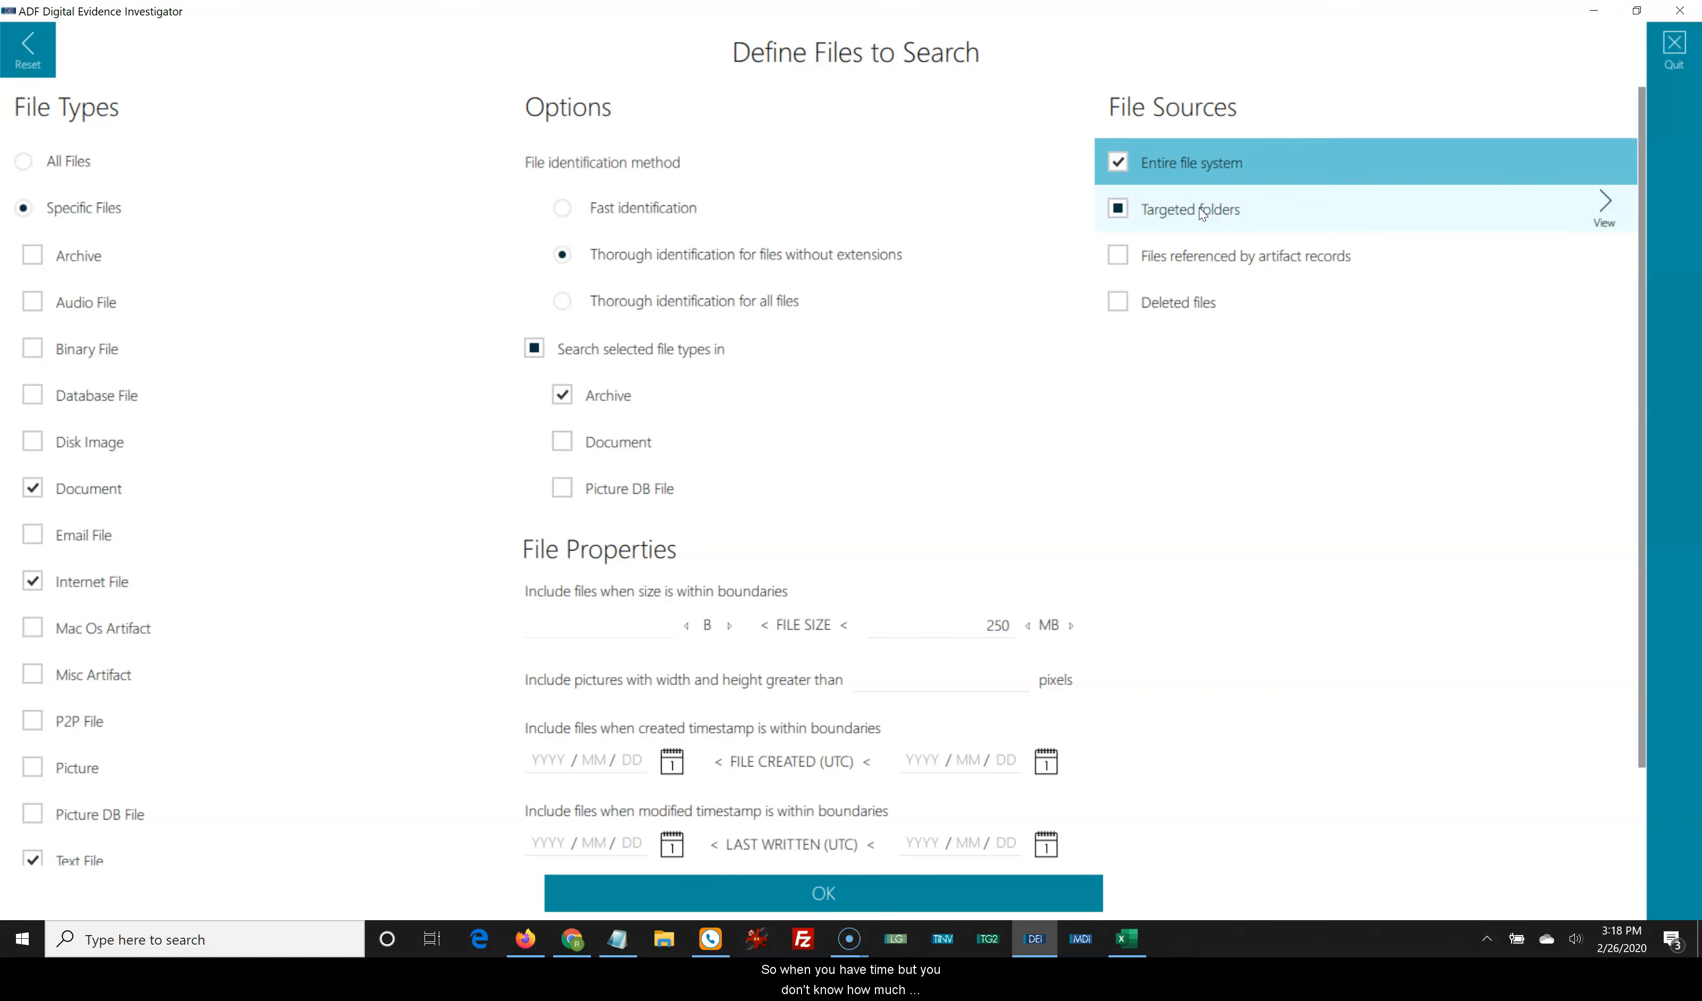
click(1213, 162)
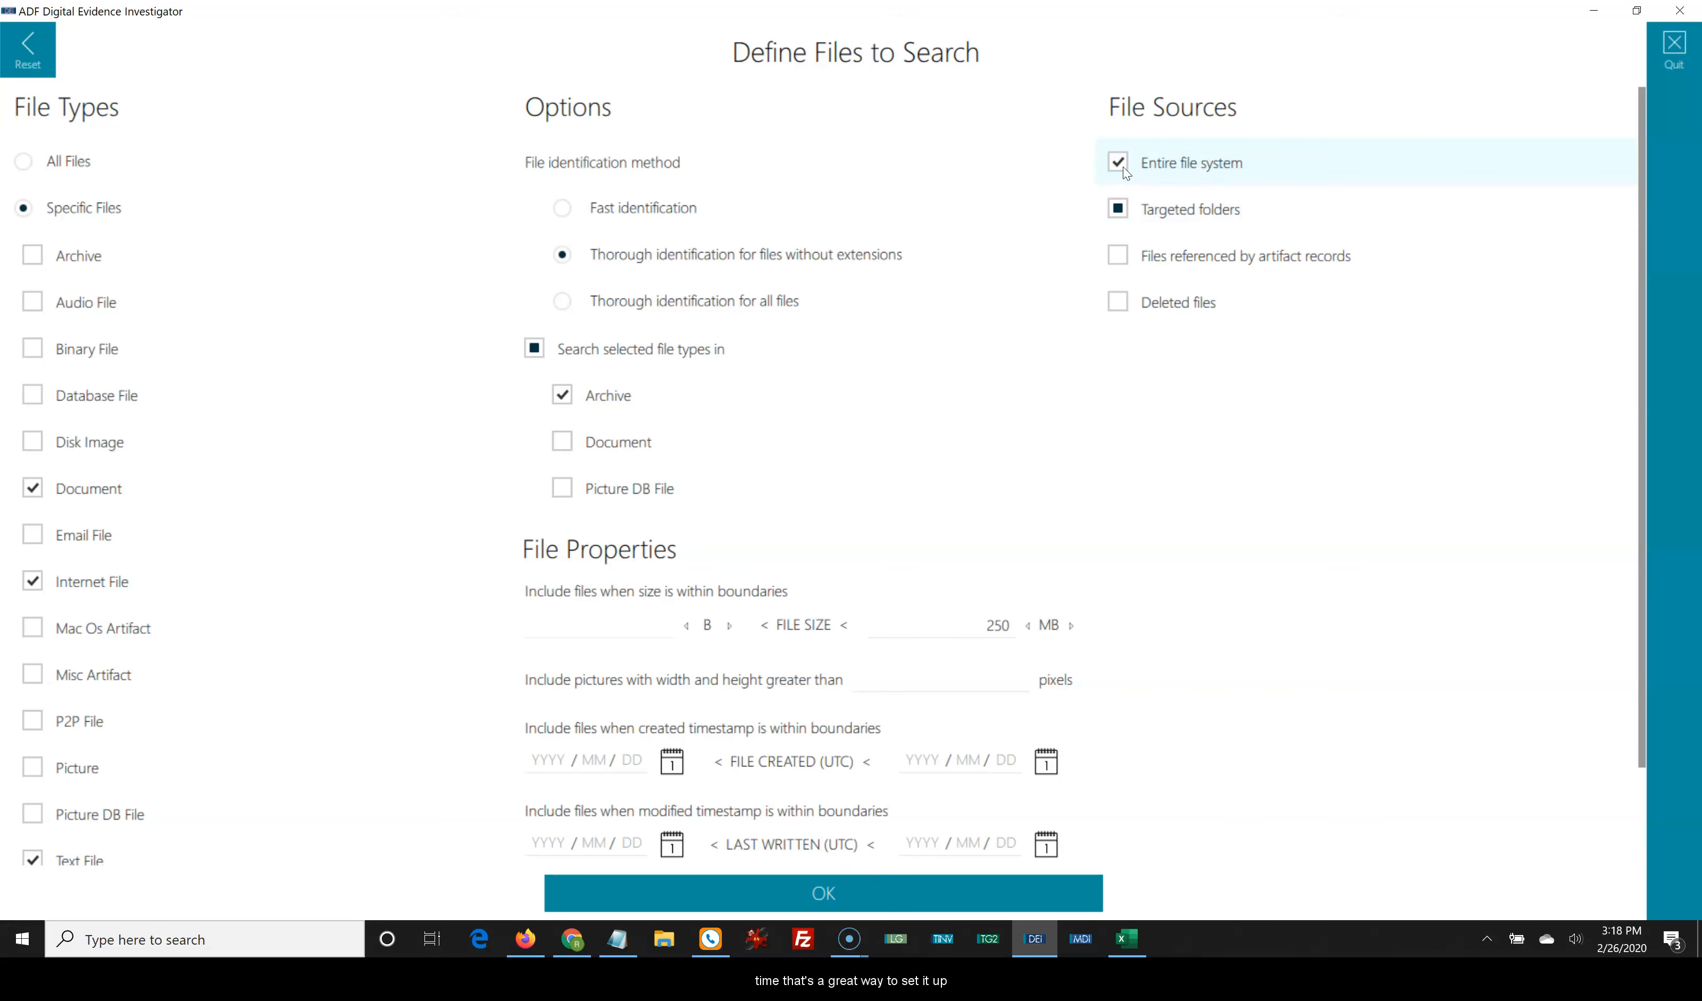
Add deleted files and files referenced by artifact records to the file sources
click(1146, 304)
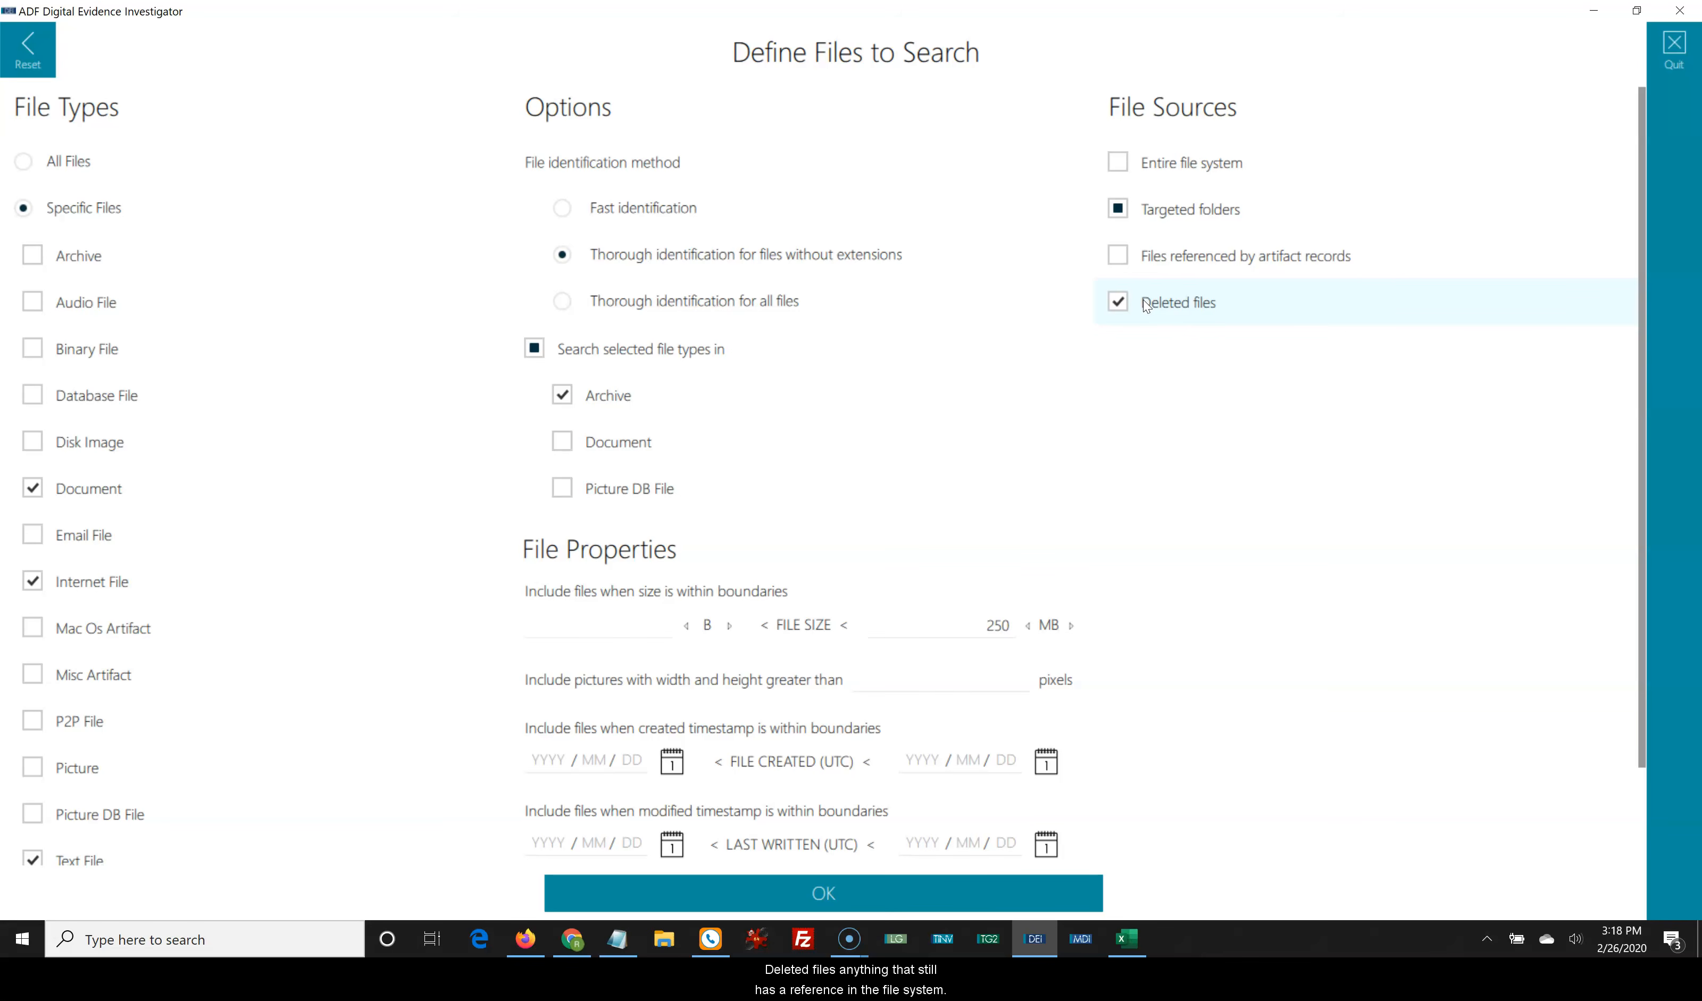
click(1200, 265)
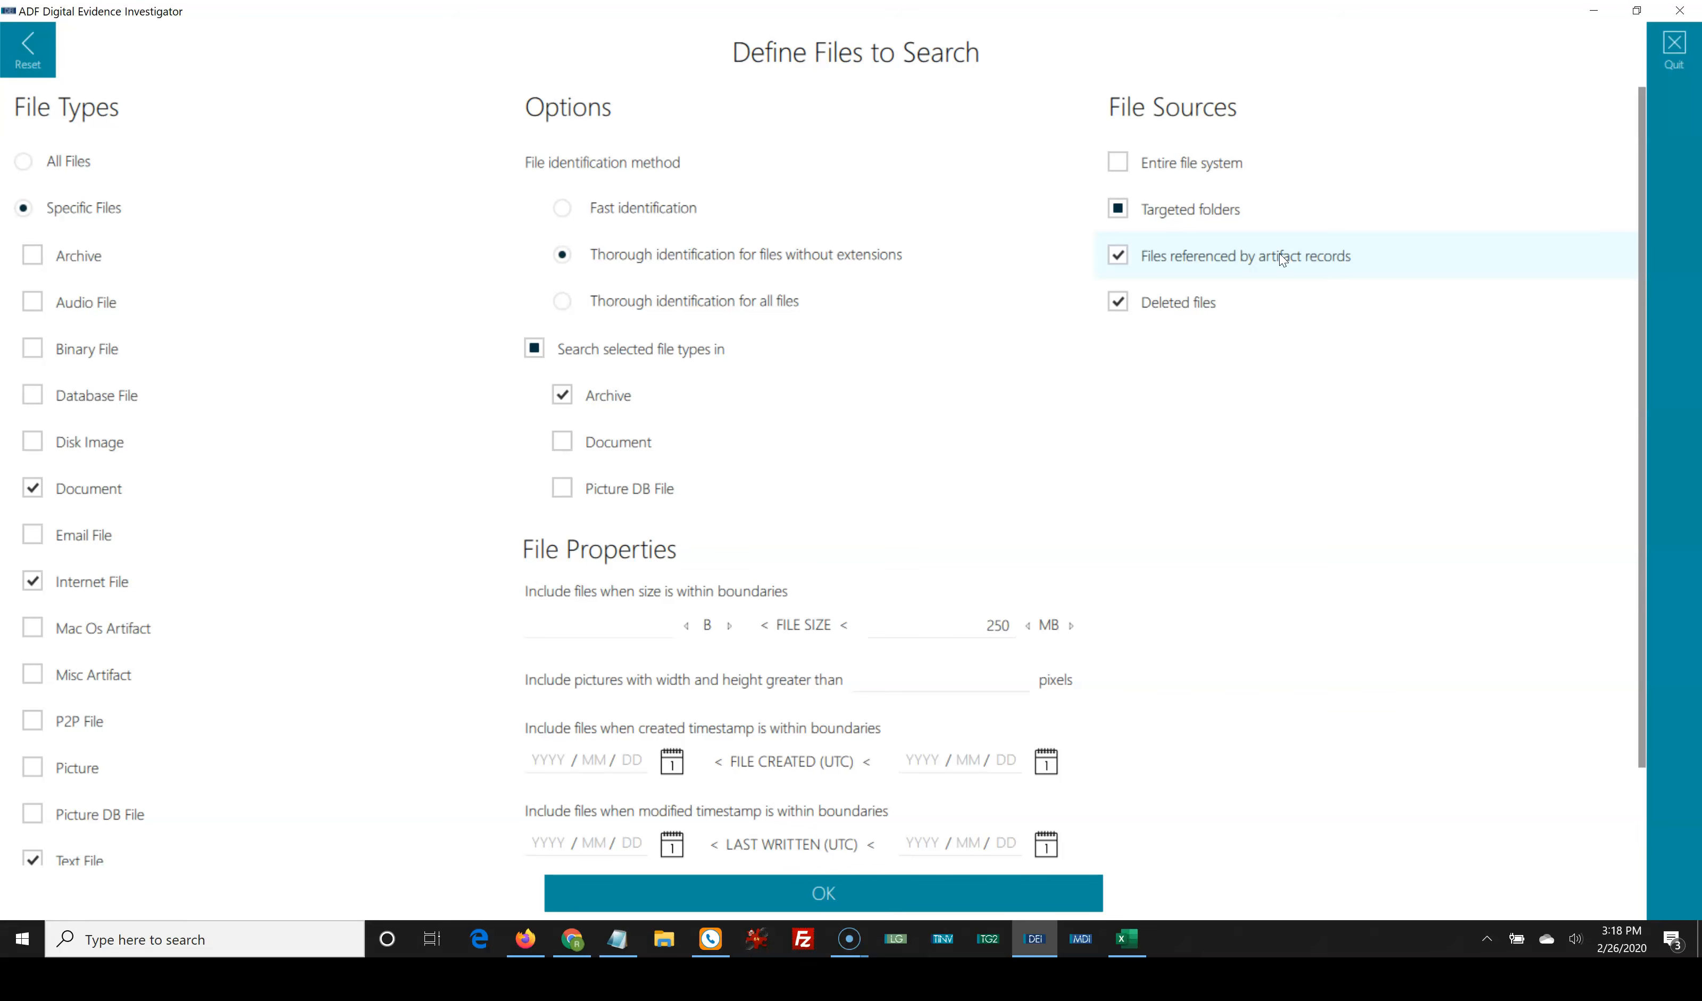
click(1282, 259)
scroll(1162, 326, down, 2)
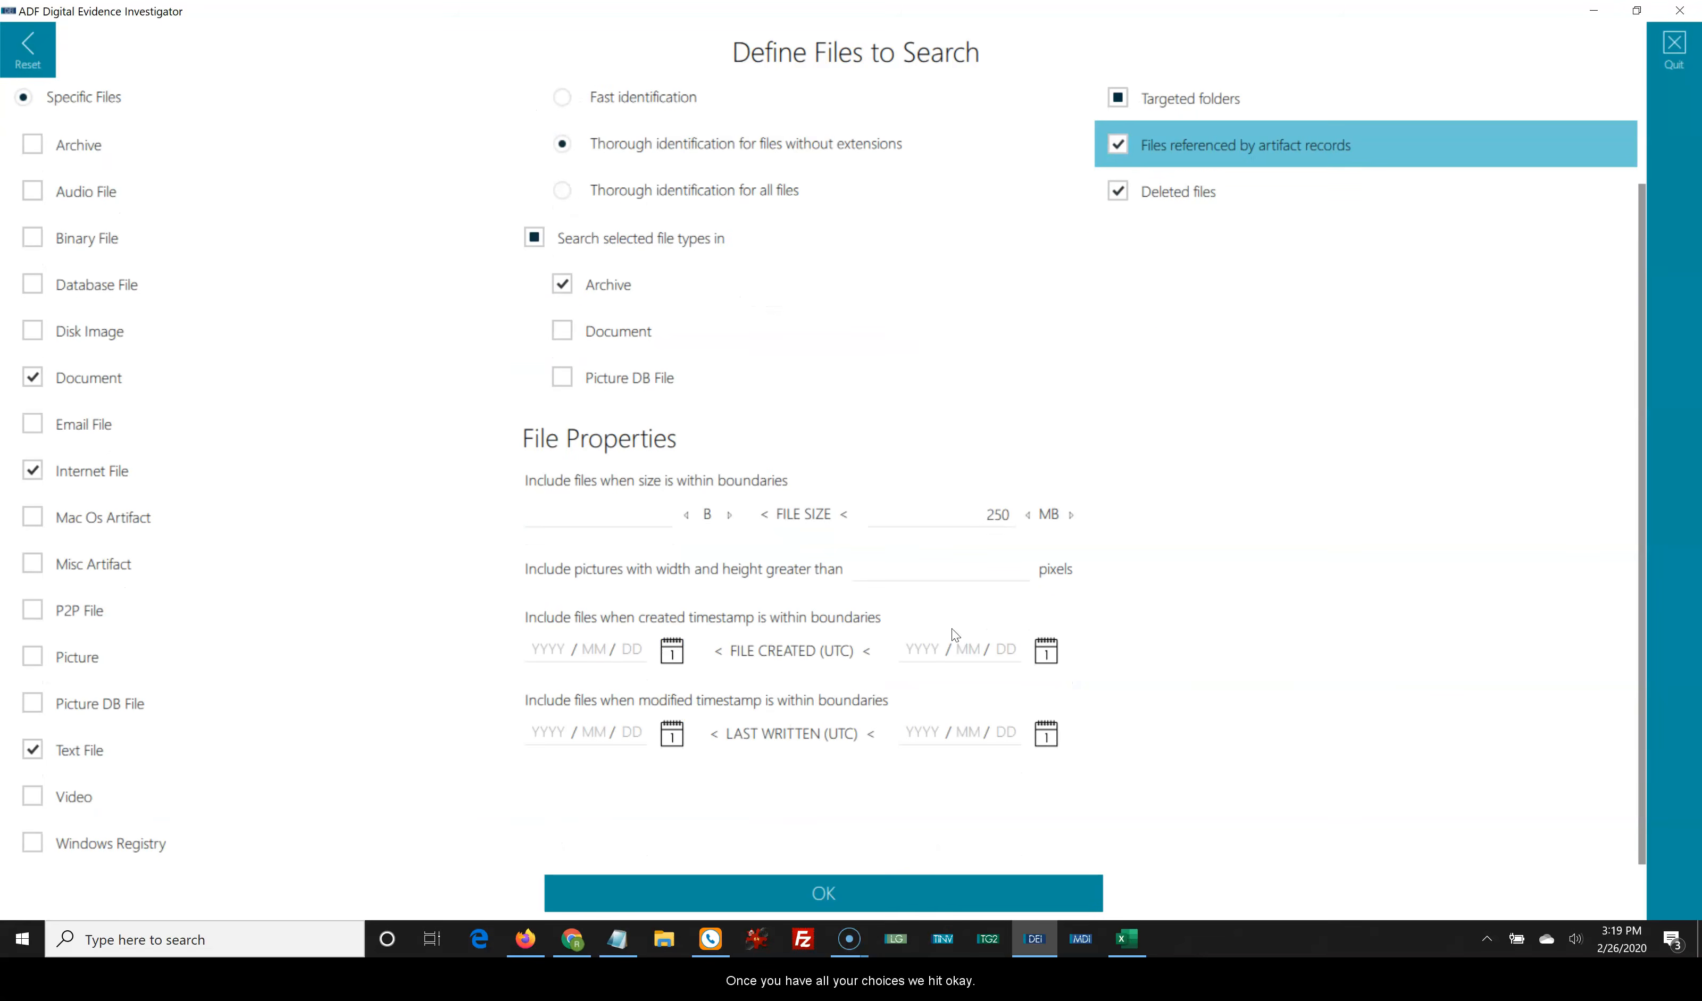
Accept the file definition and save the Smith Fraud case keyword capture, returning to the profile's Keywords capture group
click(823, 895)
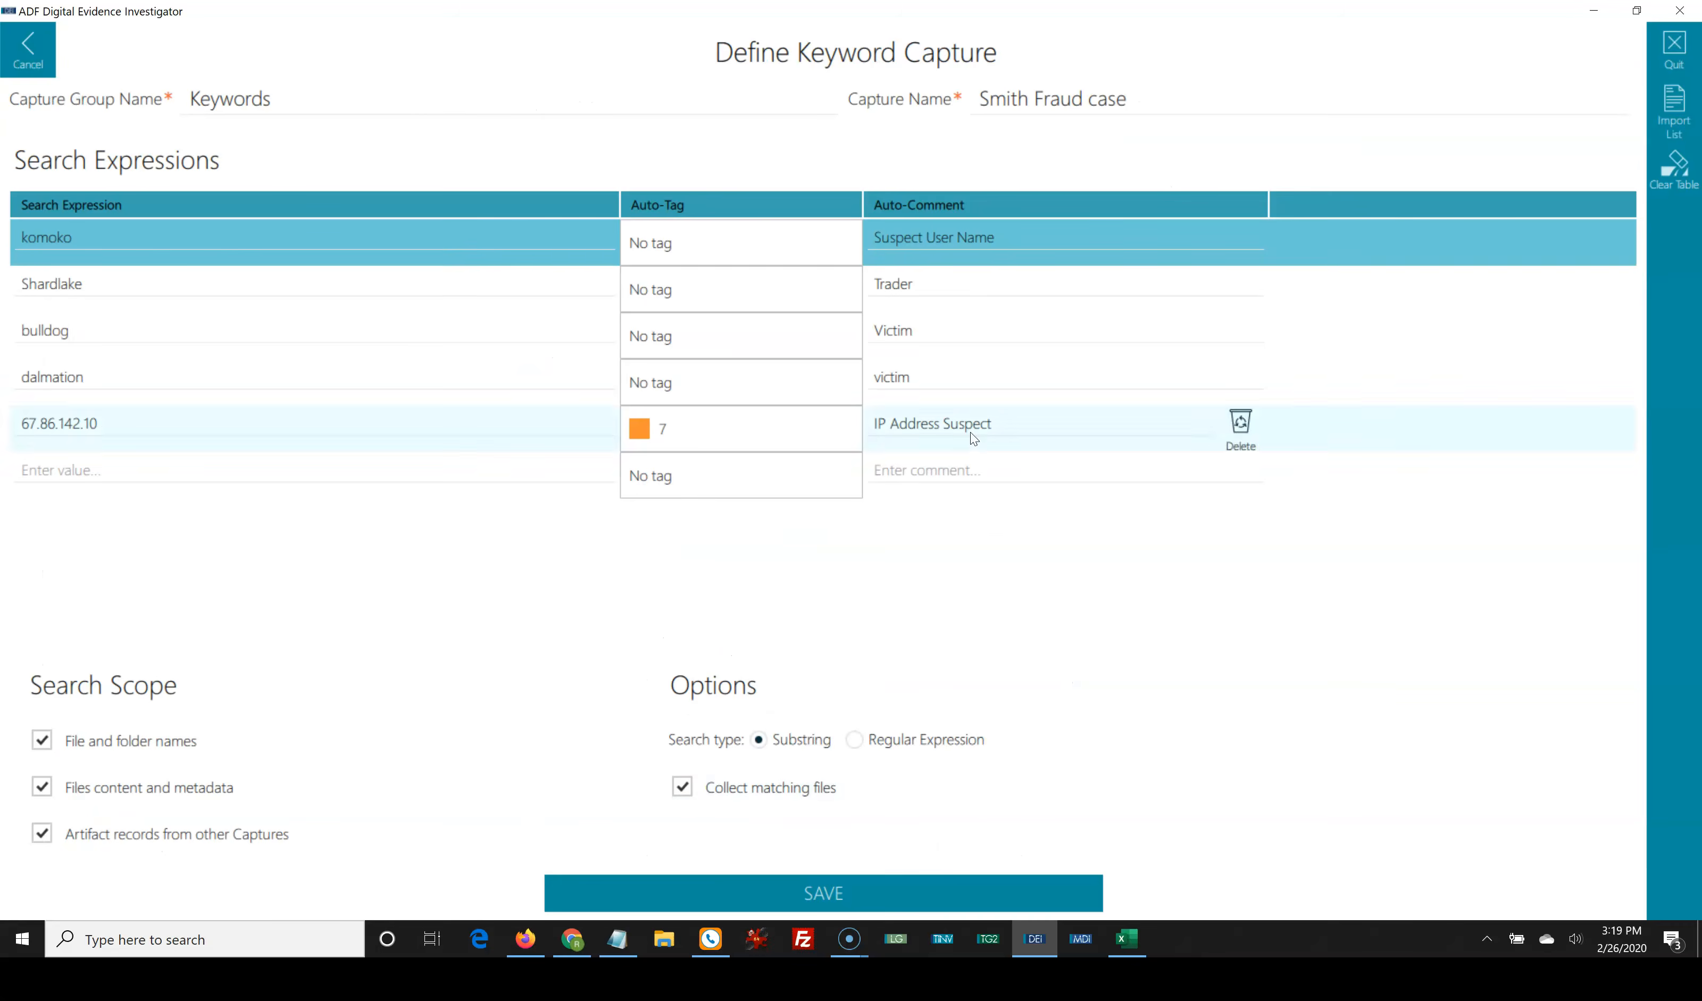
click(792, 906)
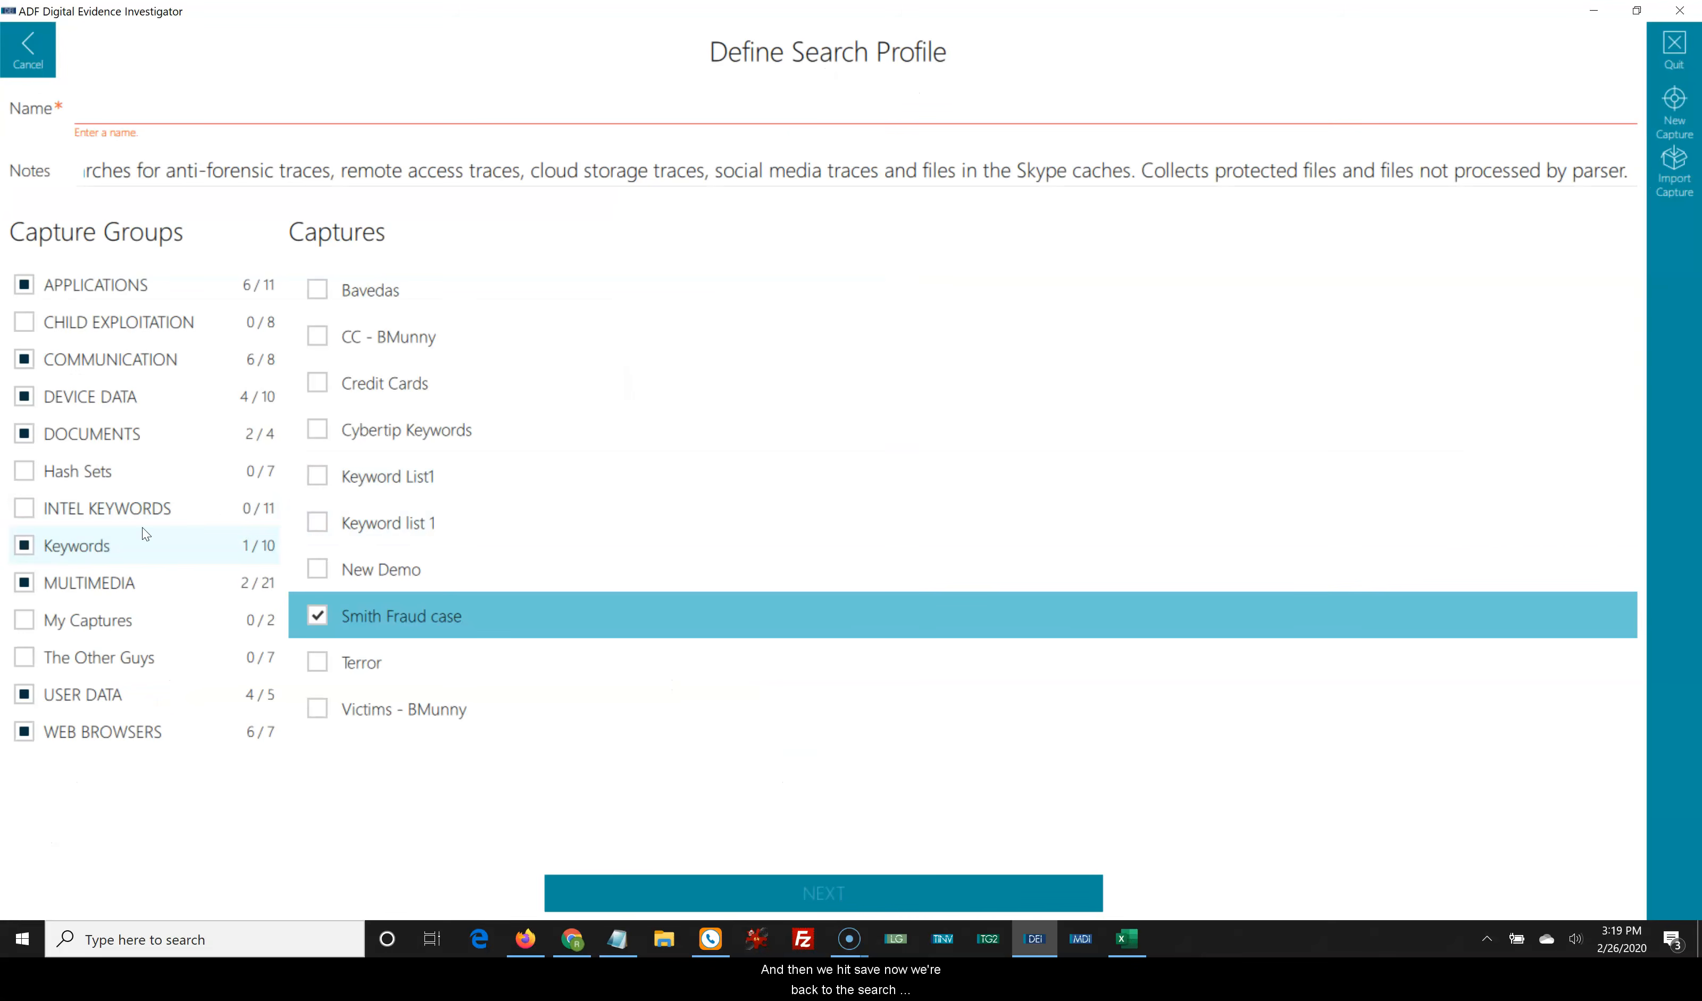
click(180, 552)
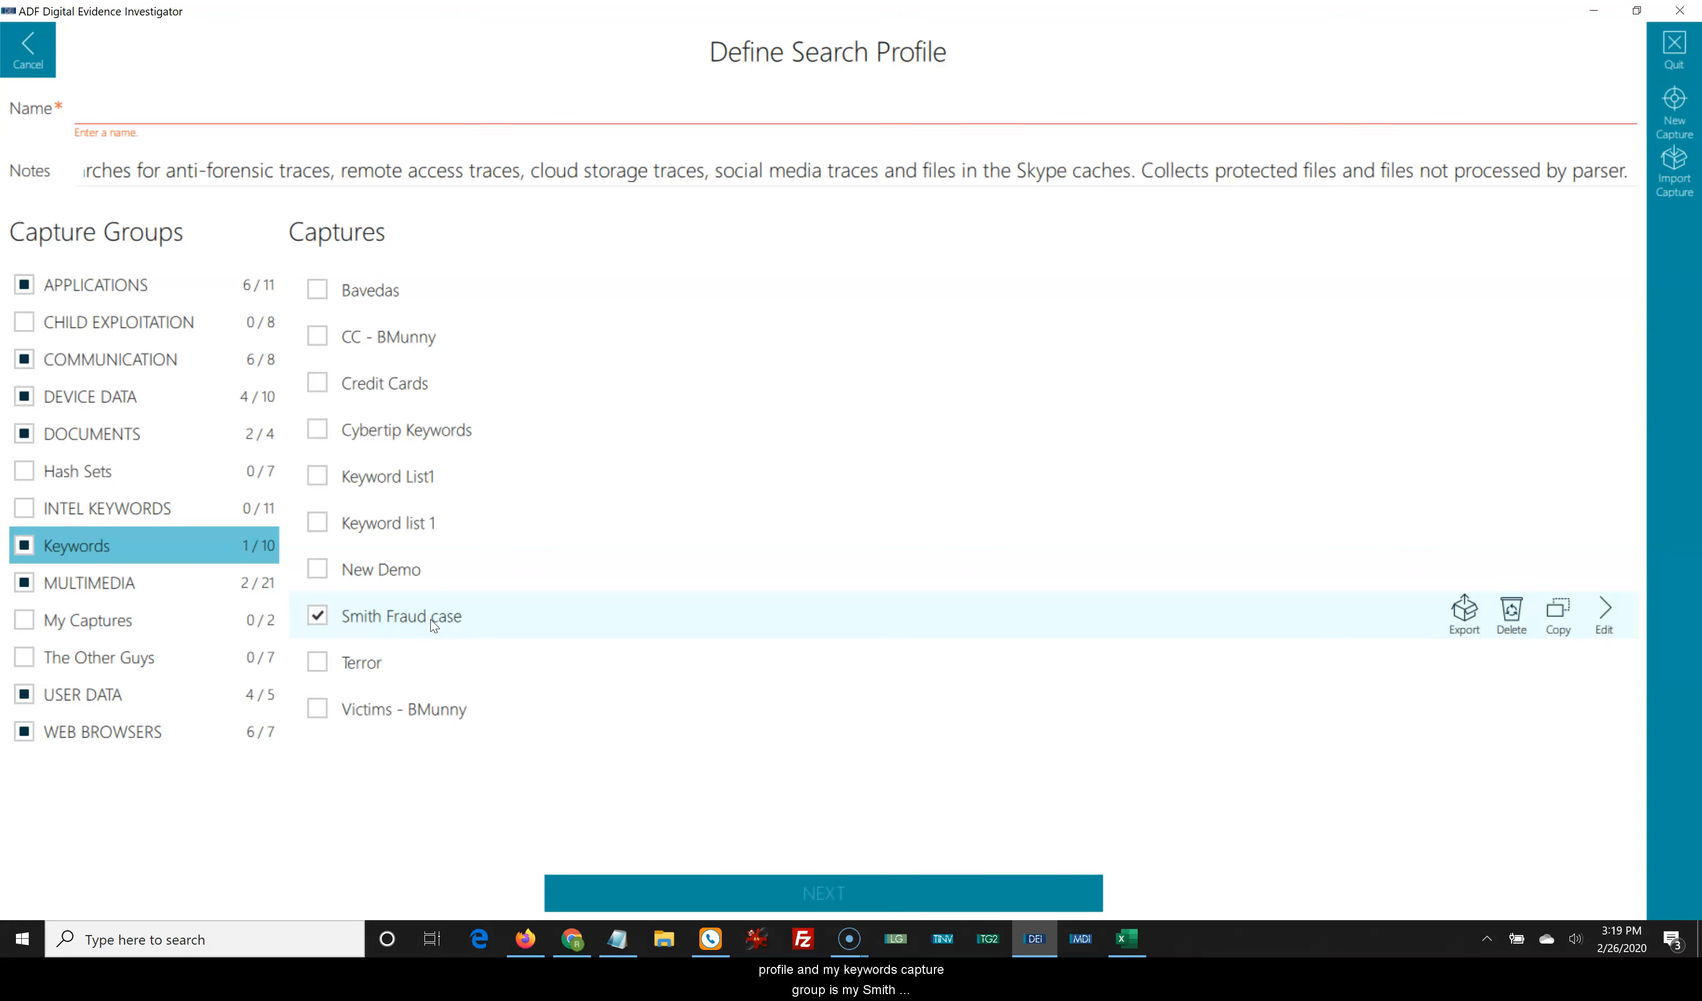